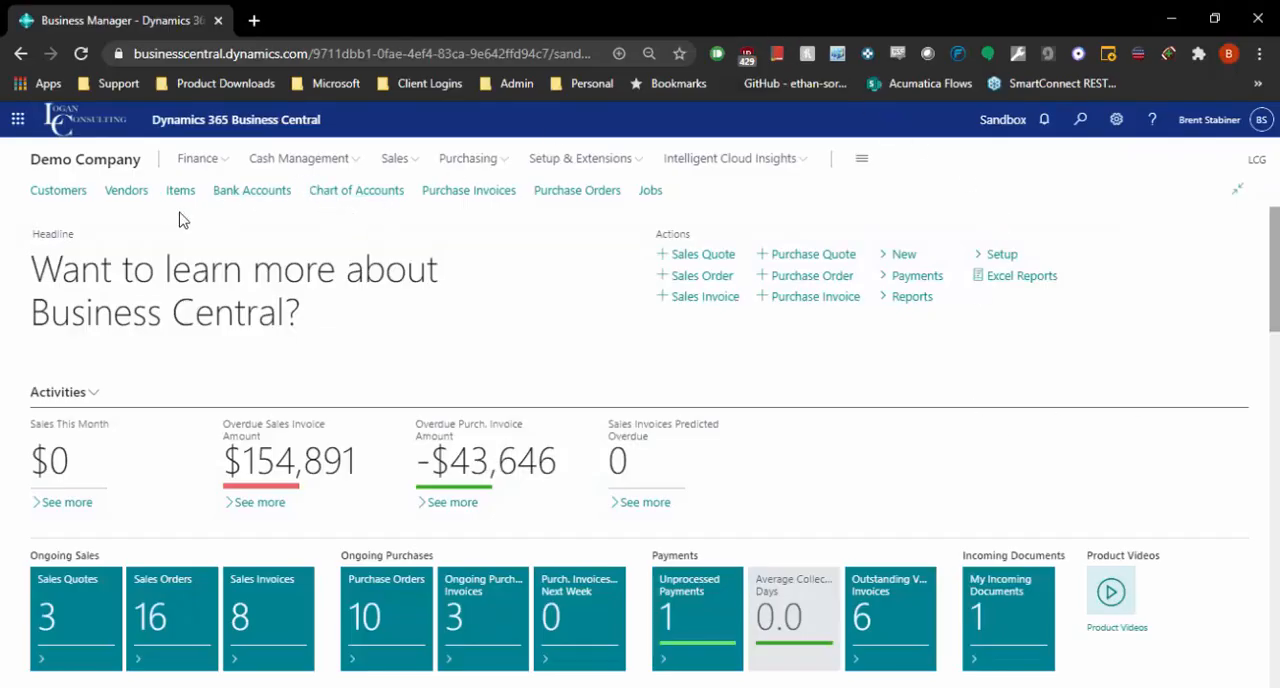
Open the customer card for Adatum Corporation from the customer list and review its number, name and salesperson code.
{"action": "left_click", "coordinate": [40, 196]}
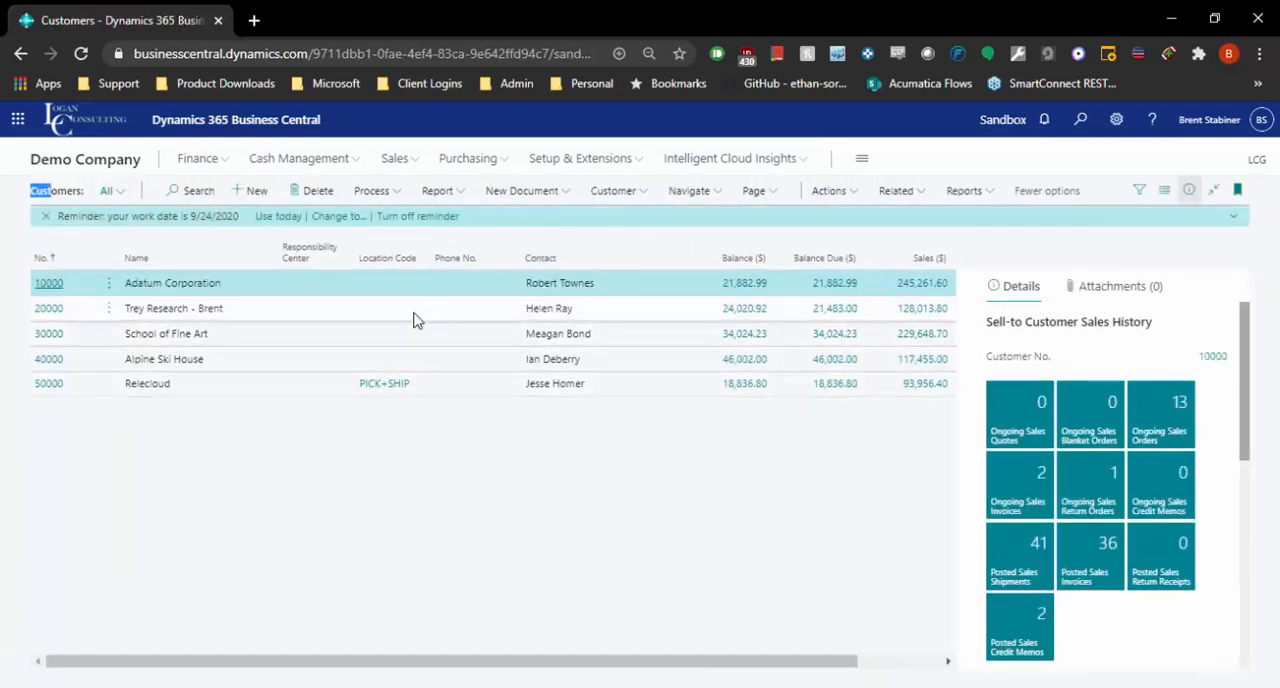
{"action": "left_click", "coordinate": [54, 290]}
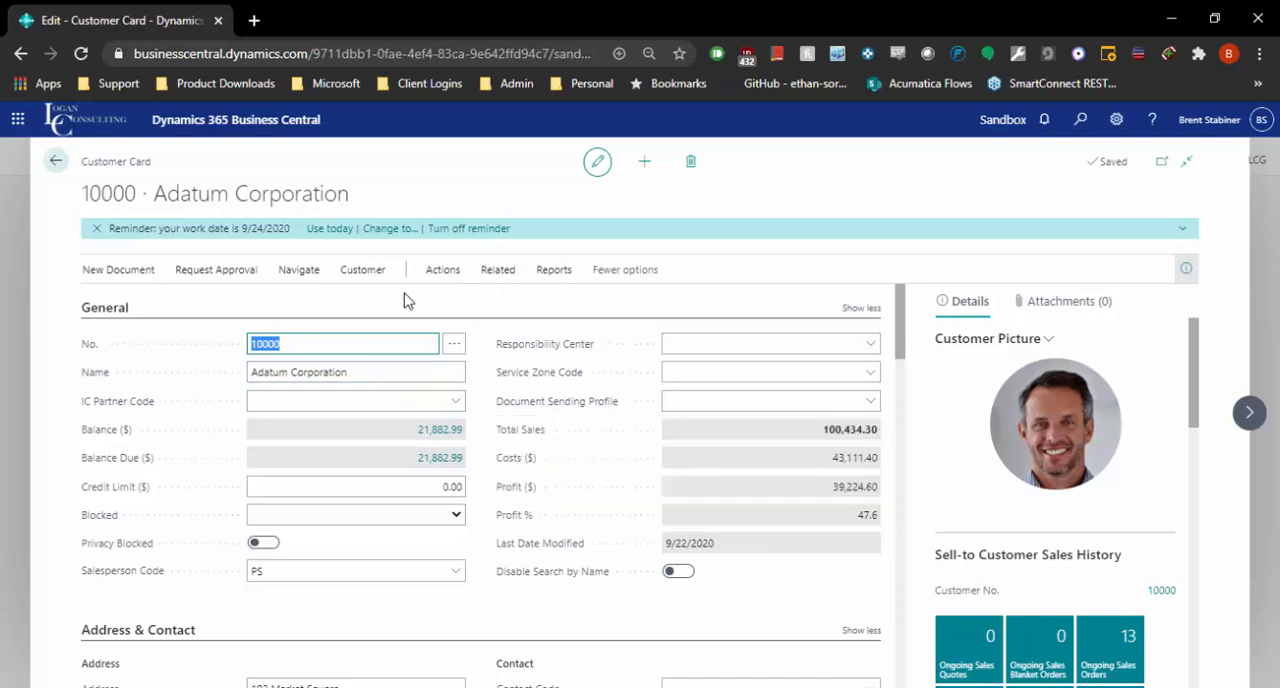
{"action": "left_click", "coordinate": [318, 349]}
{"action": "left_click", "coordinate": [345, 370]}
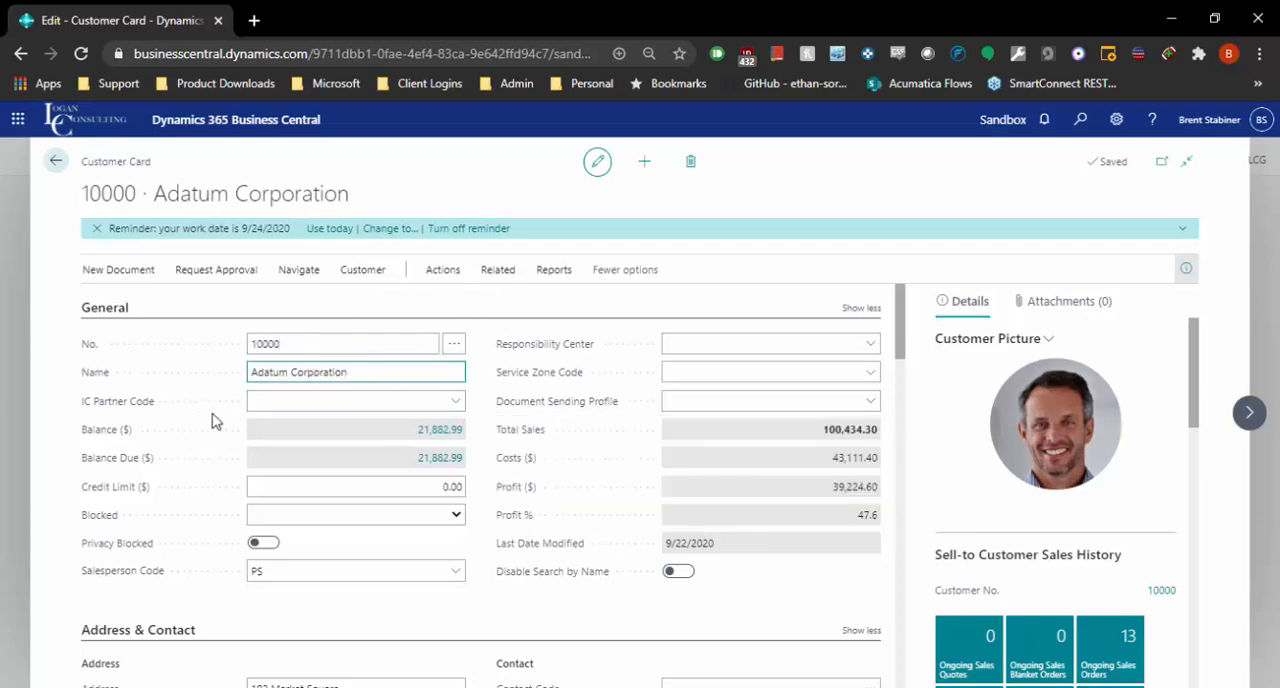
{"action": "left_click", "coordinate": [375, 574]}
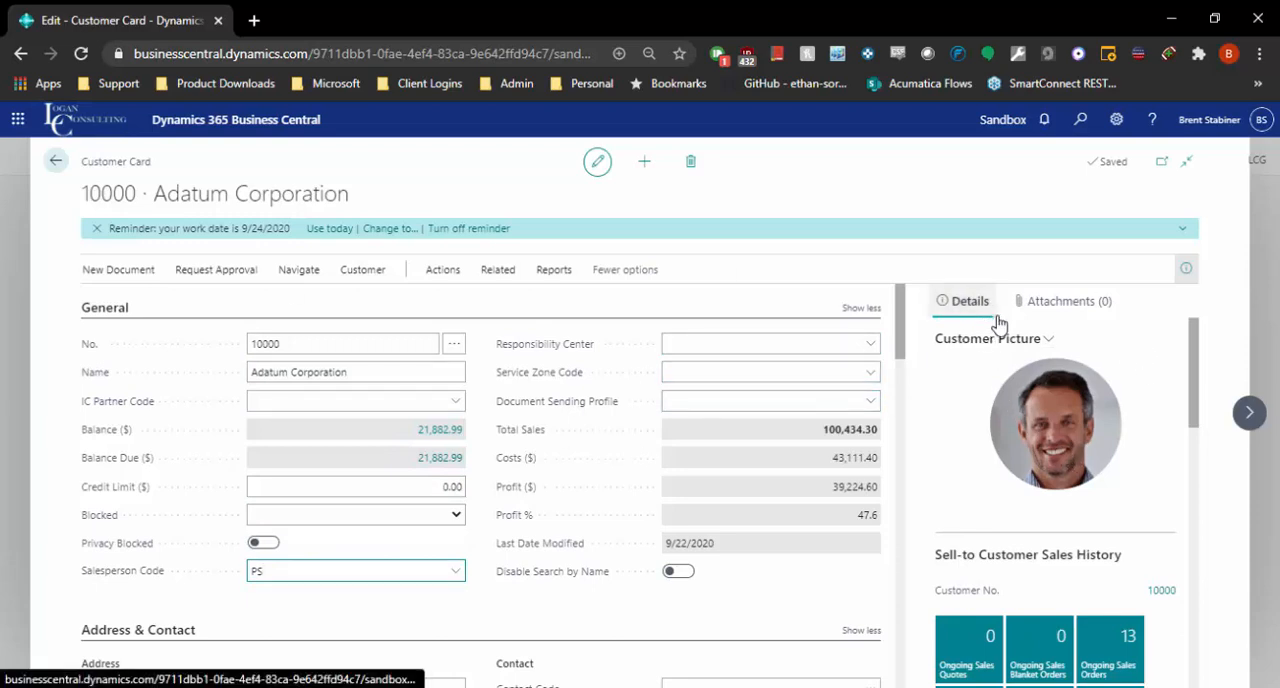
Examine the customer details beside the card, including the picture, Sell-to Customer Sales History and Customer Statistics.
{"action": "scroll", "coordinate": [1006, 462], "scroll_direction": "down", "scroll_amount": 1}
{"action": "scroll", "coordinate": [1006, 466], "scroll_direction": "up", "scroll_amount": 1}
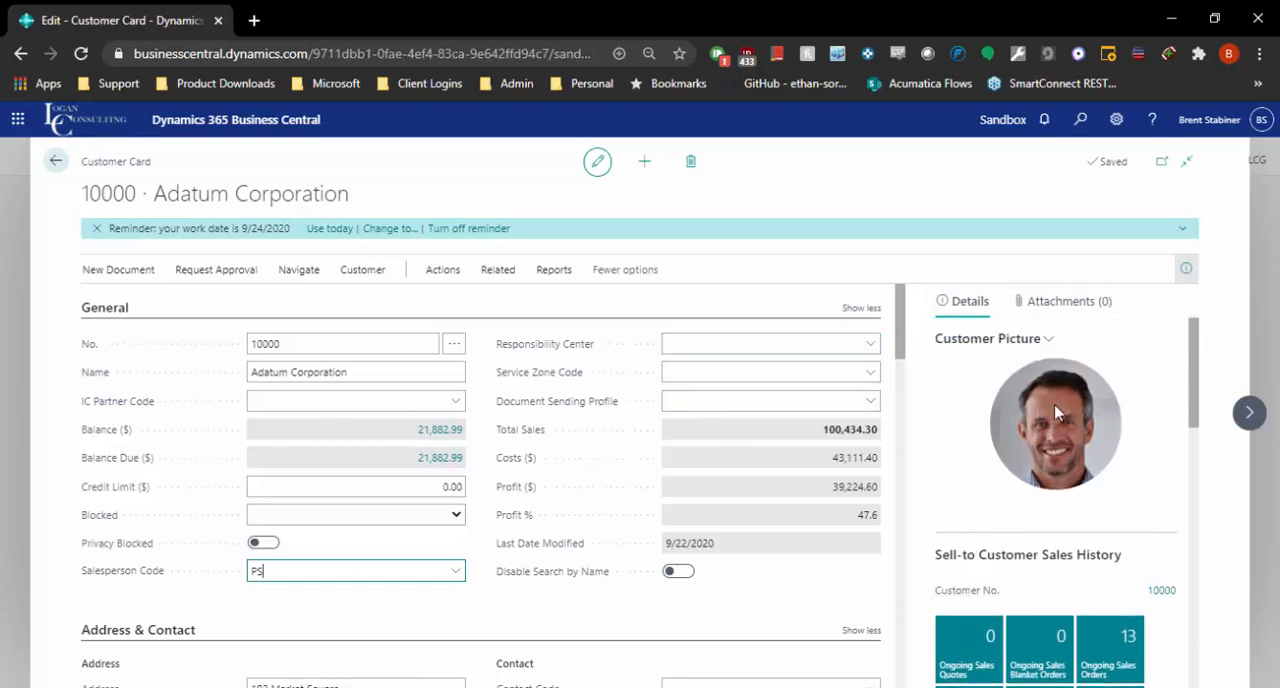
{"action": "scroll", "coordinate": [1053, 415], "scroll_direction": "down", "scroll_amount": 4}
{"action": "scroll", "coordinate": [1033, 453], "scroll_direction": "up", "scroll_amount": 2}
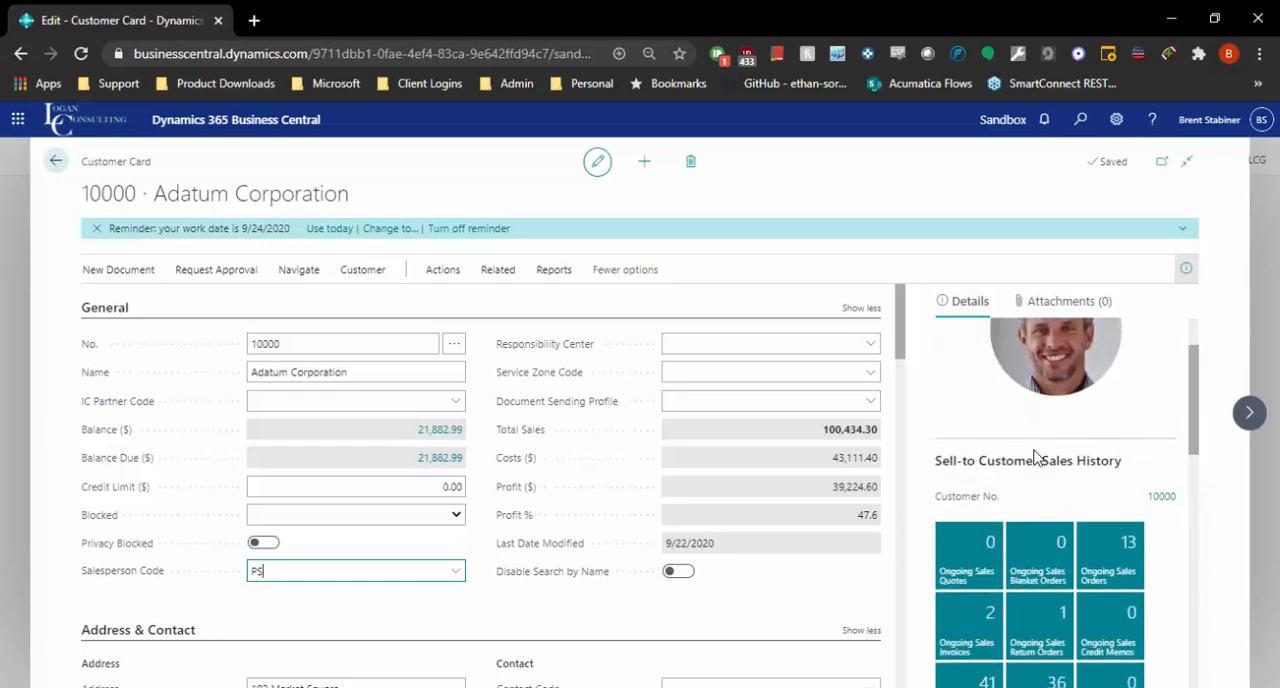
{"action": "scroll", "coordinate": [1096, 481], "scroll_direction": "down", "scroll_amount": 5}
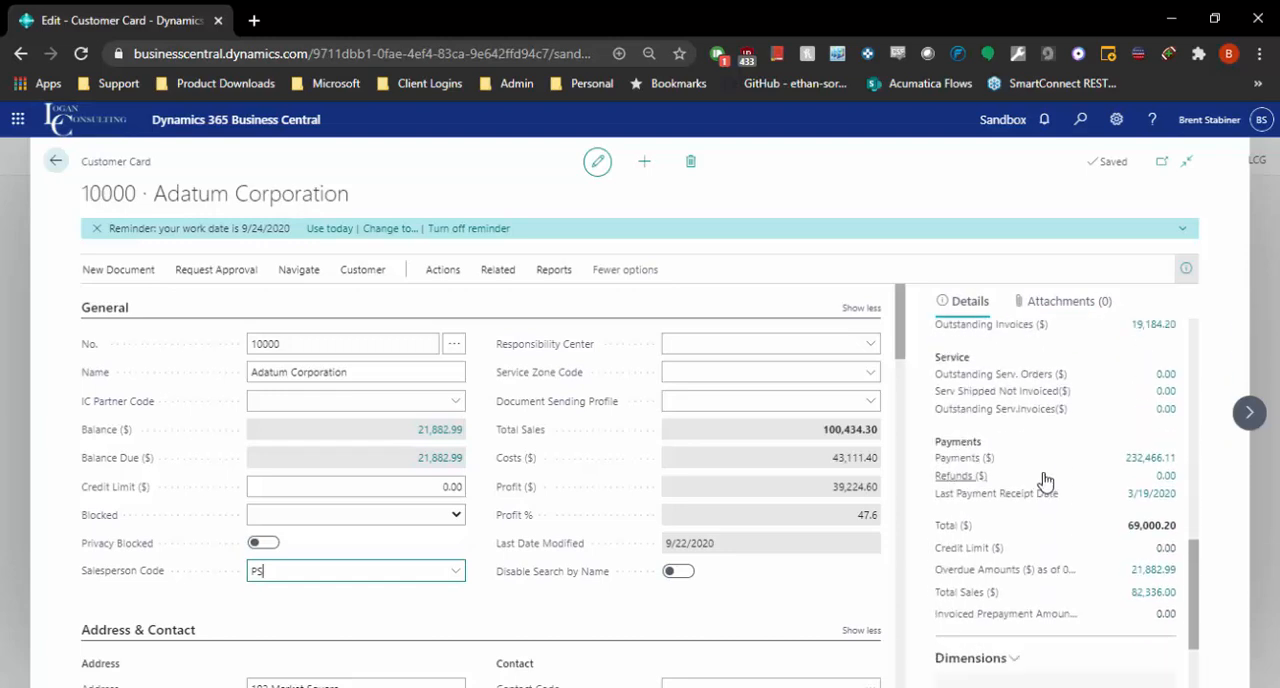
{"action": "scroll", "coordinate": [1043, 478], "scroll_direction": "up", "scroll_amount": 6}
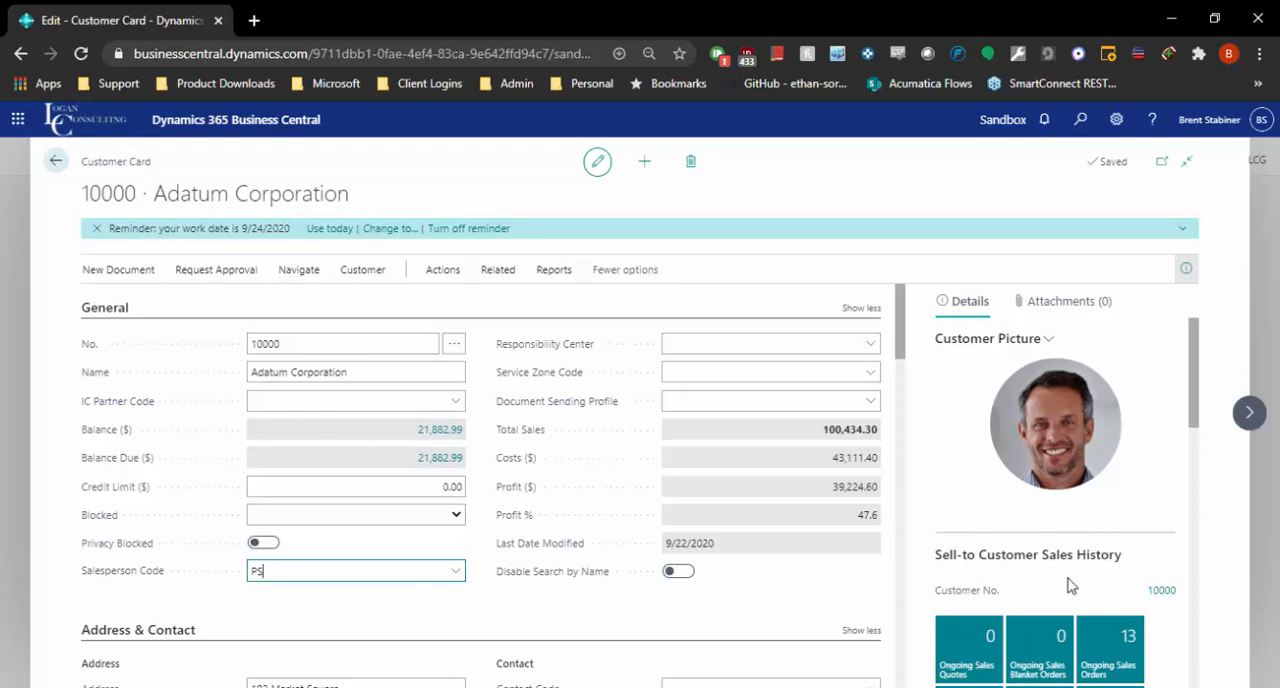
{"action": "scroll", "coordinate": [1137, 481], "scroll_direction": "down", "scroll_amount": 1}
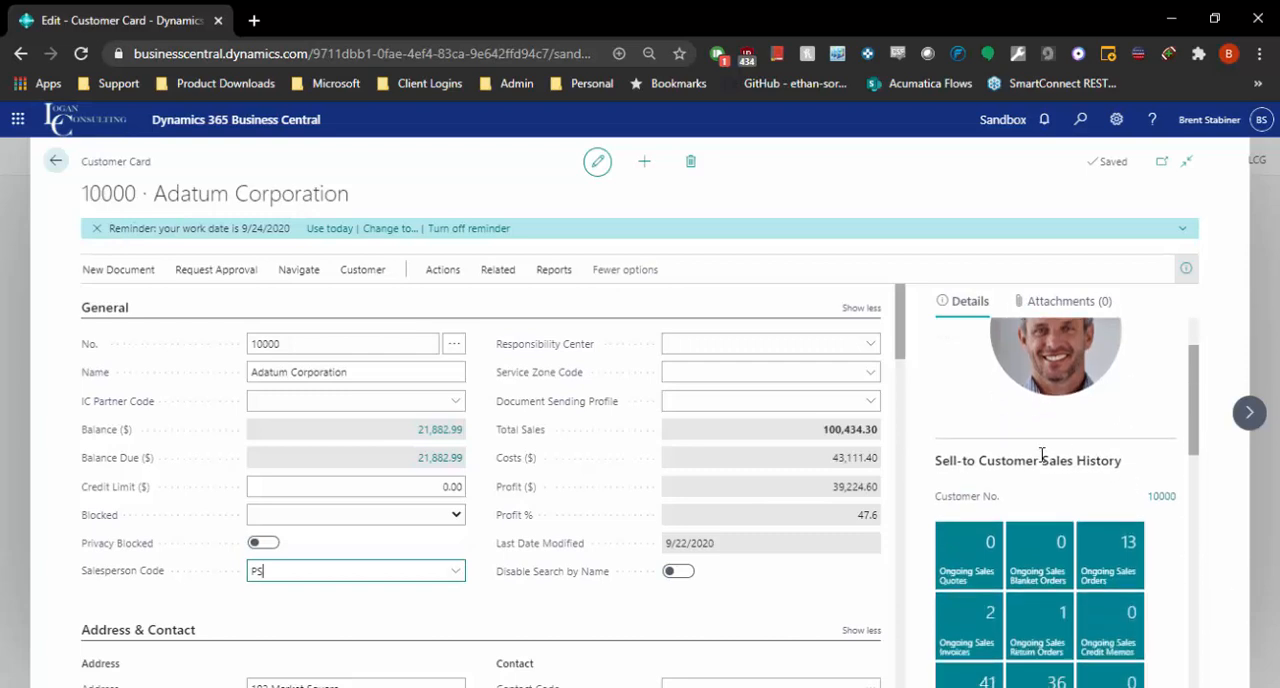
{"action": "scroll", "coordinate": [978, 492], "scroll_direction": "down", "scroll_amount": 1}
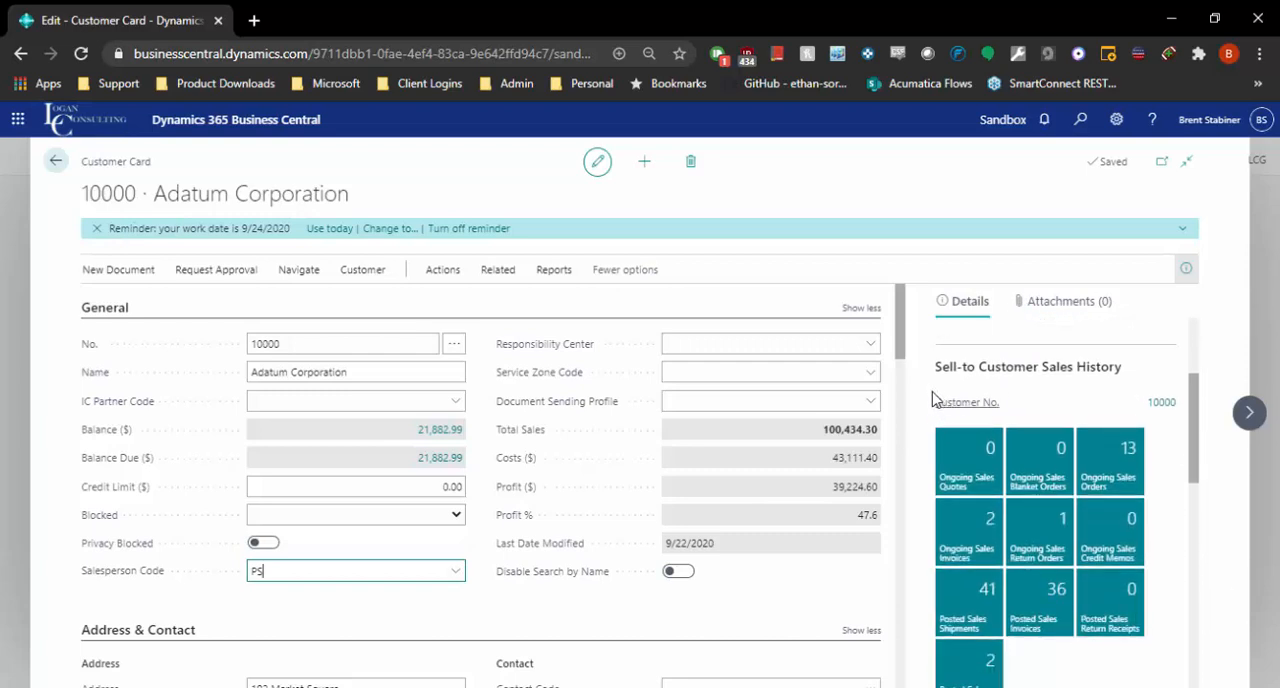
View the customer's posted sales invoices, open the one due 12/31/2019, and return to the customer card.
{"action": "left_click", "coordinate": [1047, 608]}
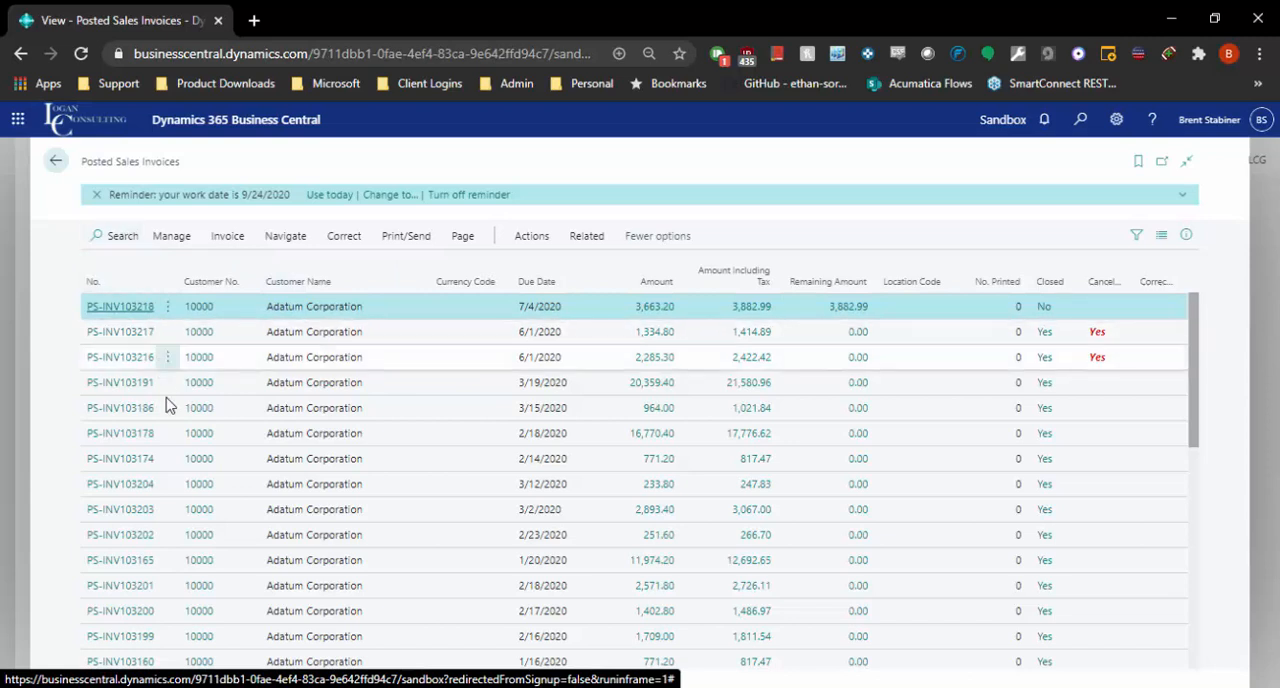
{"action": "scroll", "coordinate": [185, 440], "scroll_direction": "down", "scroll_amount": 3}
{"action": "left_click", "coordinate": [175, 488]}
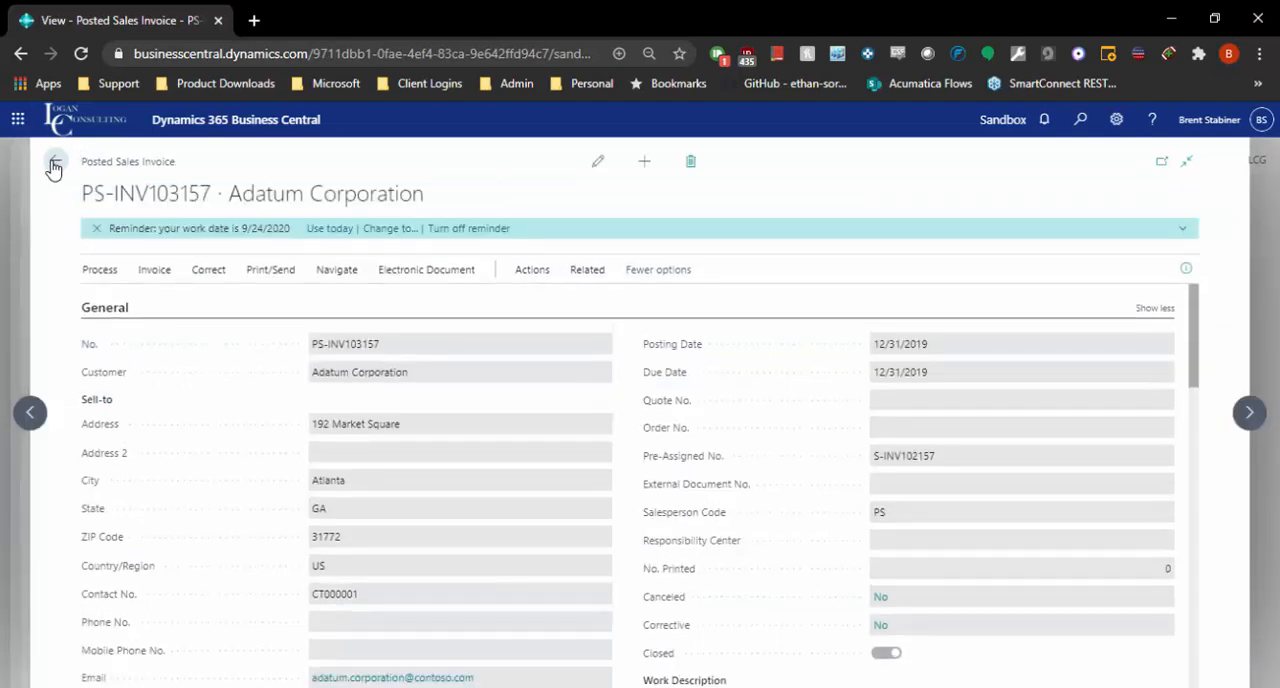
{"action": "left_click", "coordinate": [54, 168]}
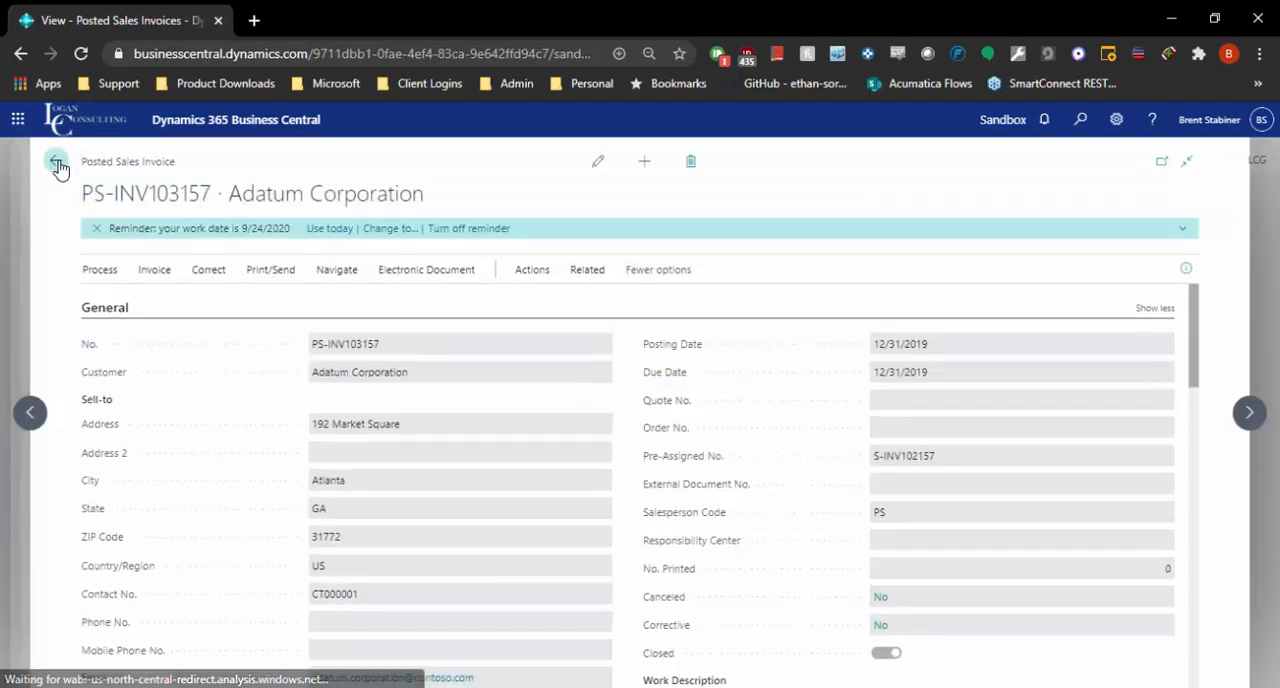
{"action": "left_click", "coordinate": [55, 163]}
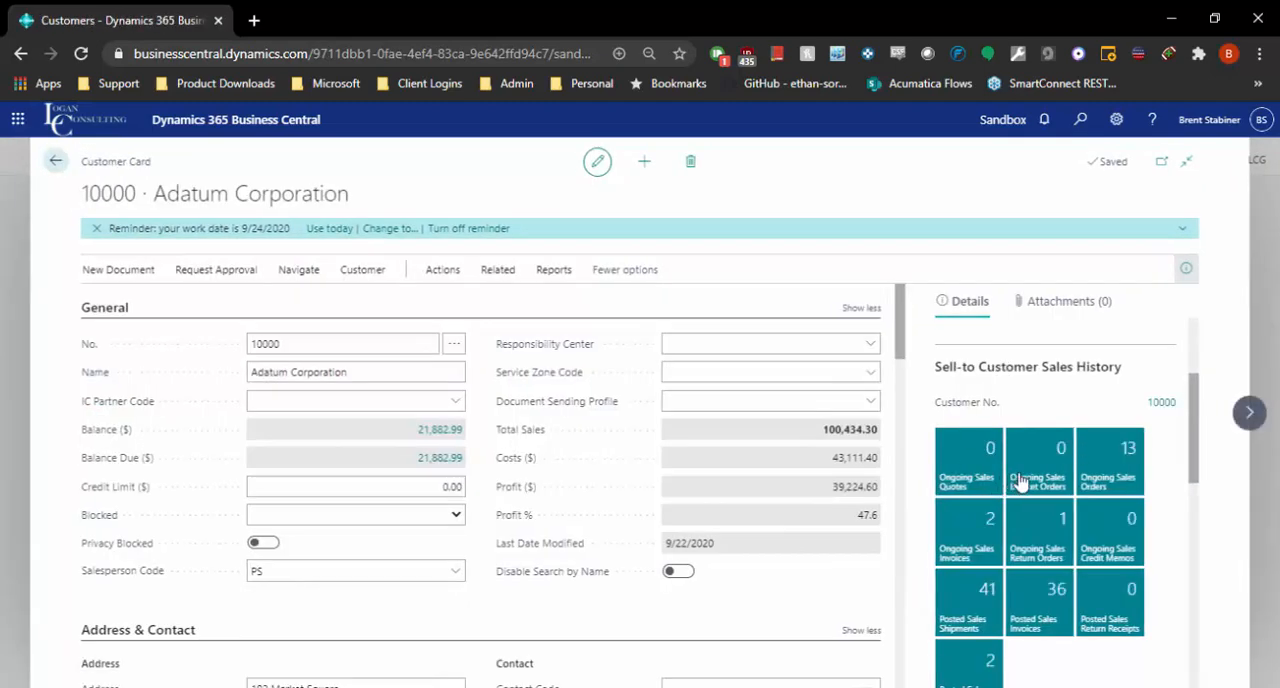
Review the Customer Statistics, view the ledger entries behind the overdue amount, and return to the customer card.
{"action": "scroll", "coordinate": [1060, 540], "scroll_direction": "down", "scroll_amount": 3}
{"action": "scroll", "coordinate": [1065, 558], "scroll_direction": "down", "scroll_amount": 3}
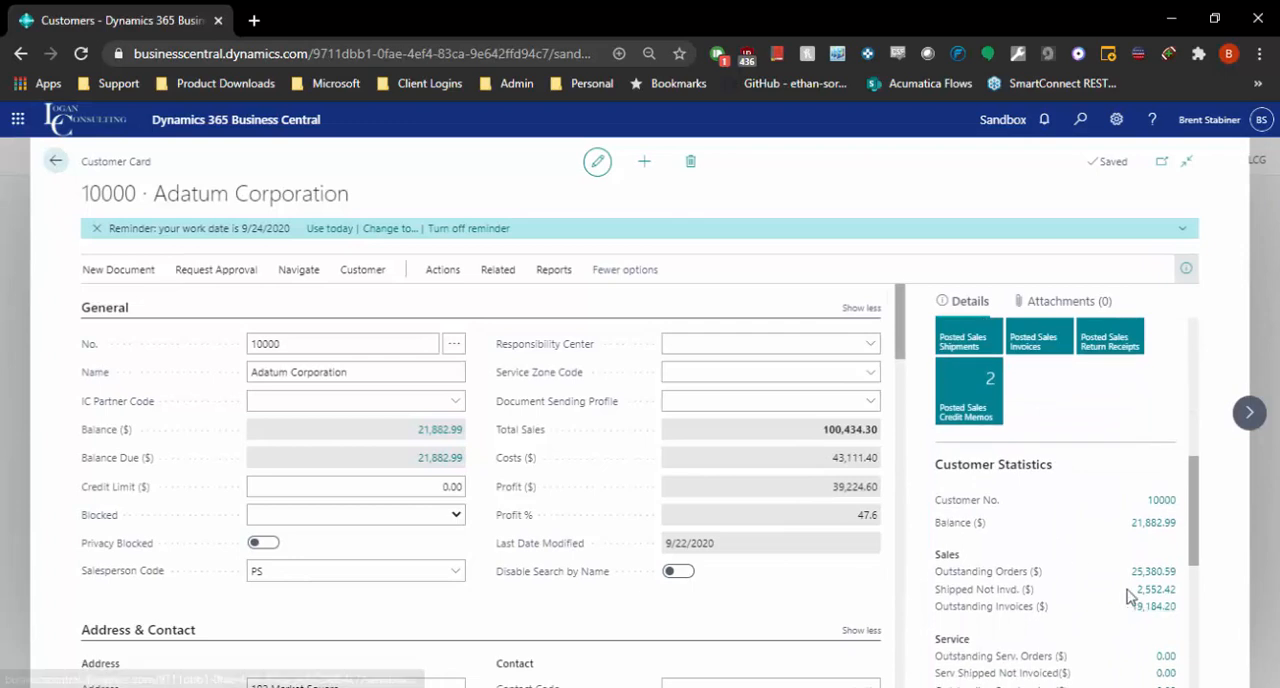
{"action": "scroll", "coordinate": [1080, 556], "scroll_direction": "down", "scroll_amount": 1}
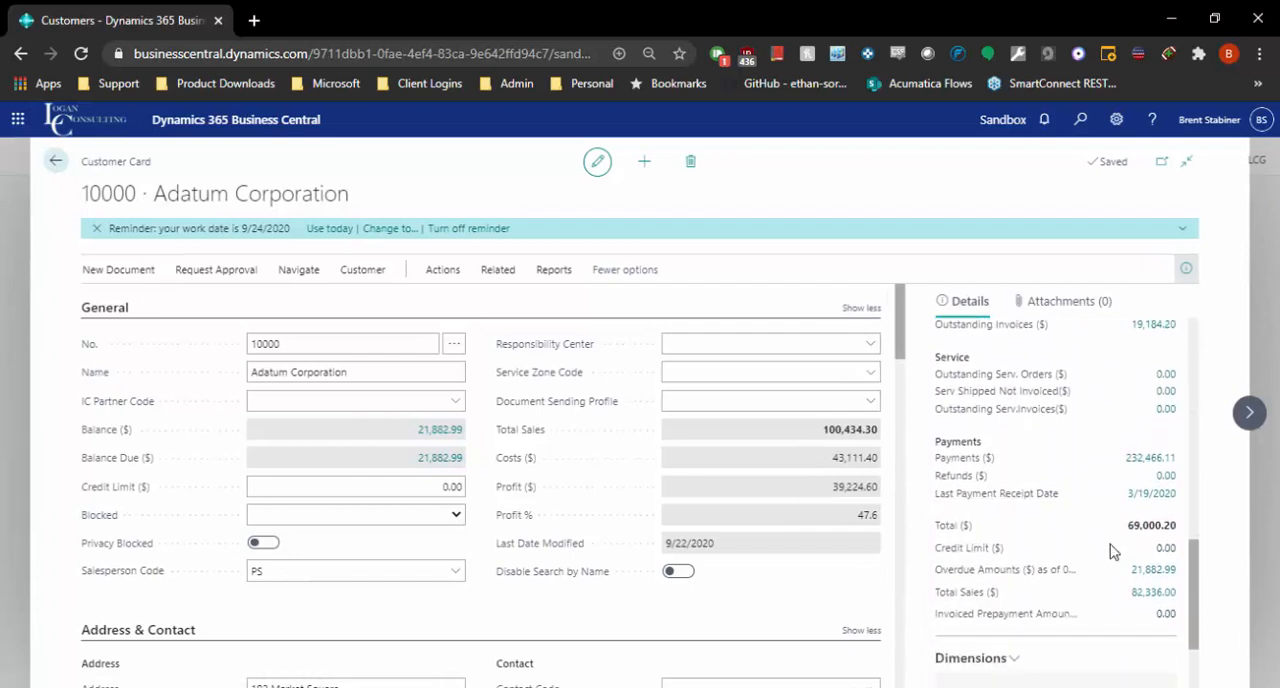
{"action": "scroll", "coordinate": [1122, 566], "scroll_direction": "down", "scroll_amount": 1}
{"action": "scroll", "coordinate": [1122, 566], "scroll_direction": "up", "scroll_amount": 5}
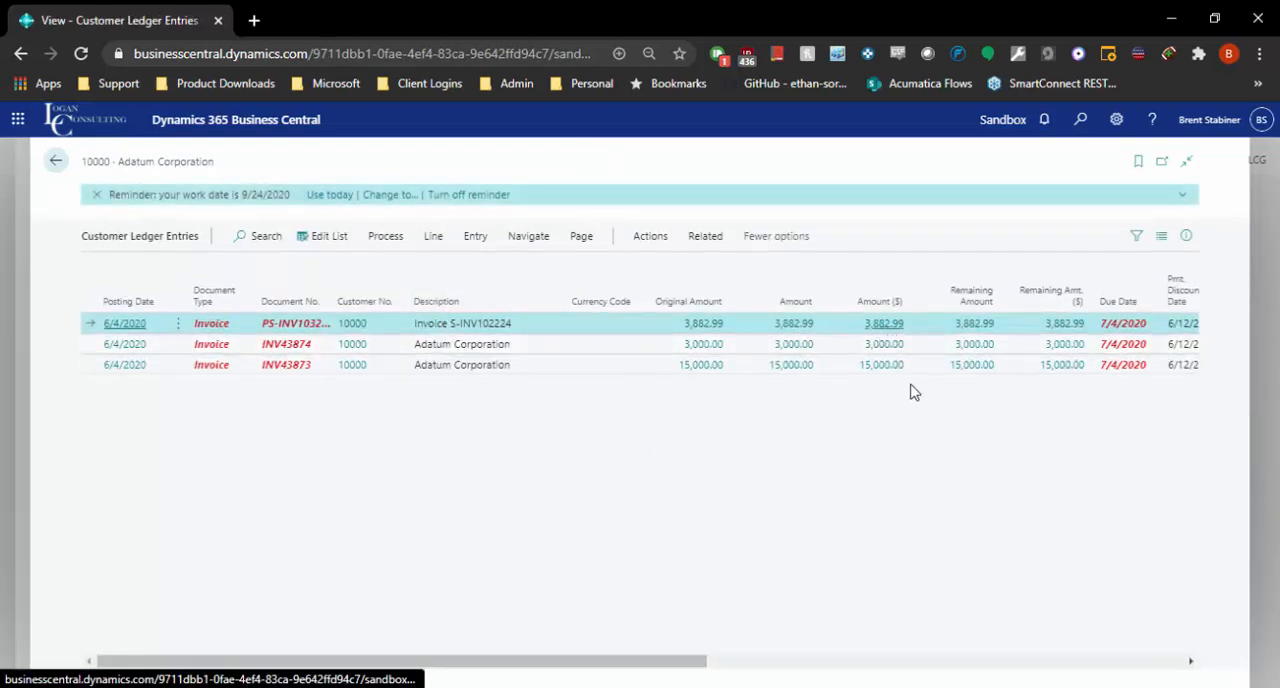
{"action": "left_click", "coordinate": [55, 160]}
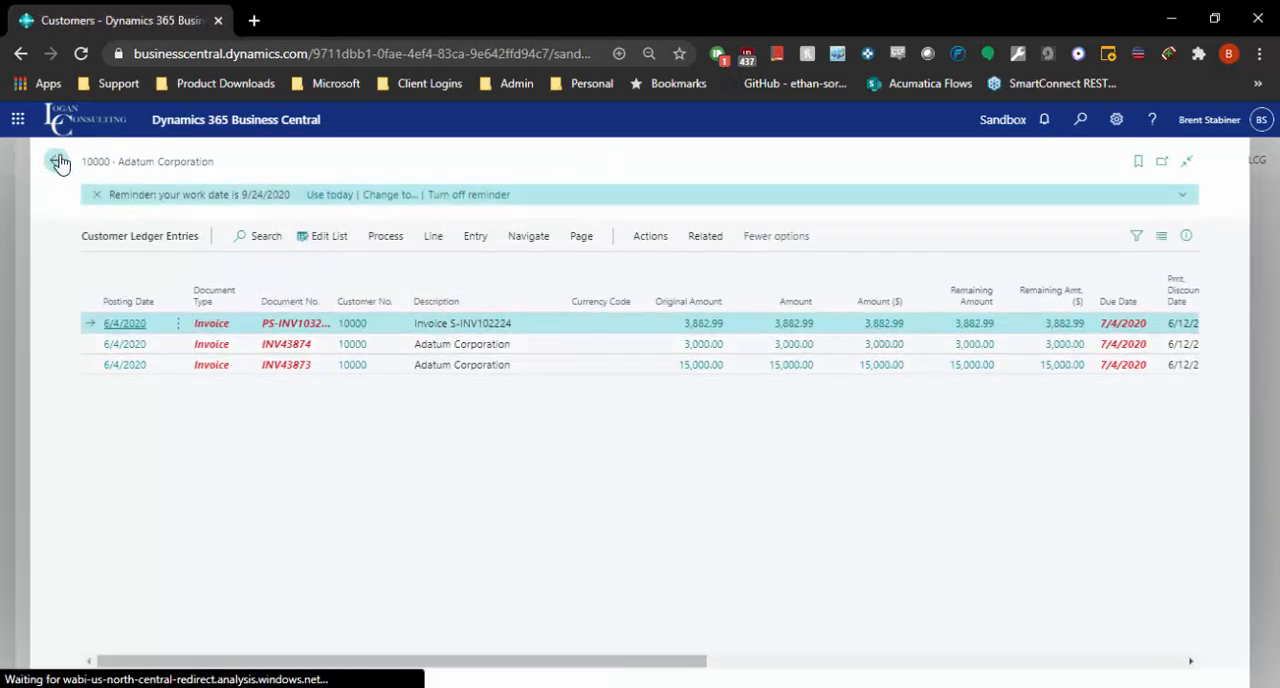
Look over the sales history, Customer Statistics and Dimensions in the customer details once more.
{"action": "scroll", "coordinate": [1120, 440], "scroll_direction": "up", "scroll_amount": 5}
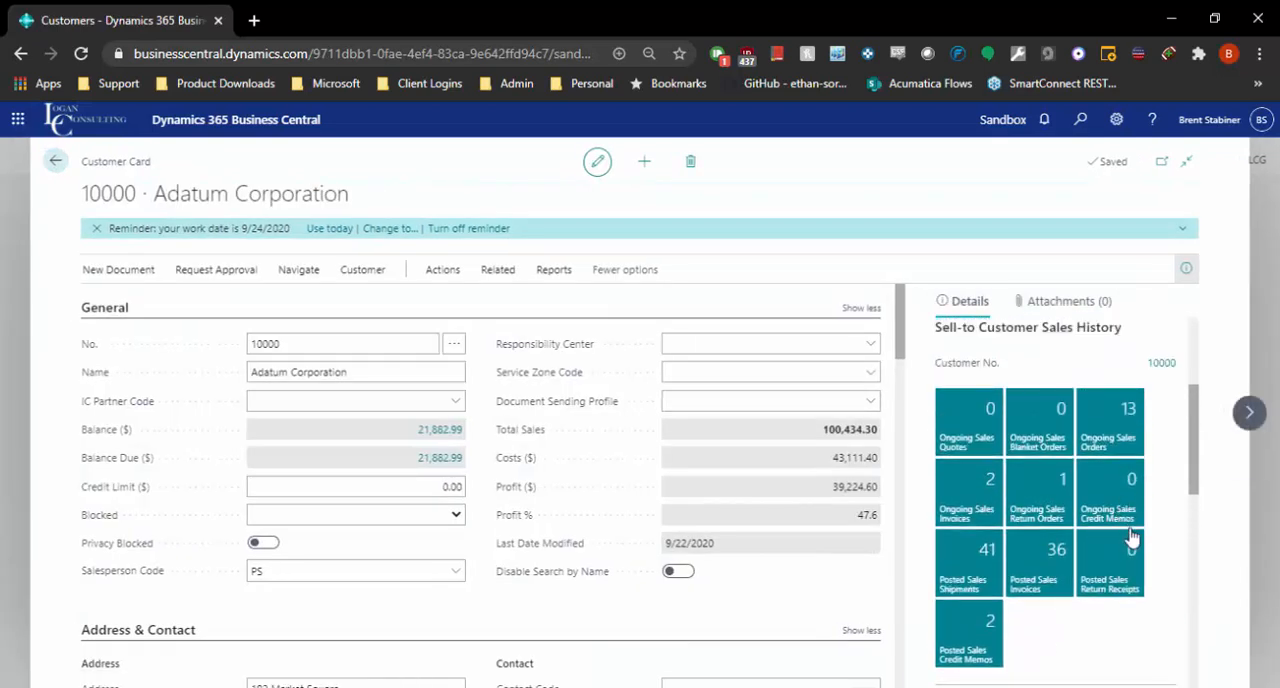
{"action": "scroll", "coordinate": [1100, 480], "scroll_direction": "down", "scroll_amount": 10}
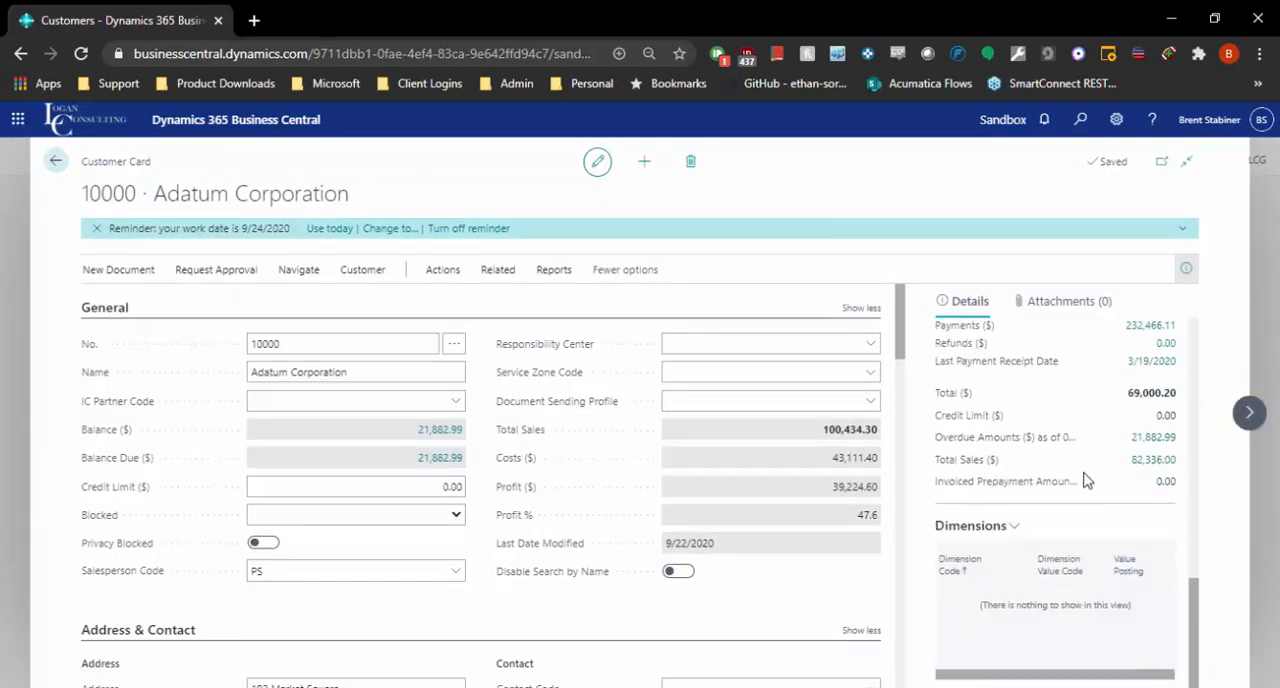
{"action": "scroll", "coordinate": [1078, 495], "scroll_direction": "up", "scroll_amount": 3}
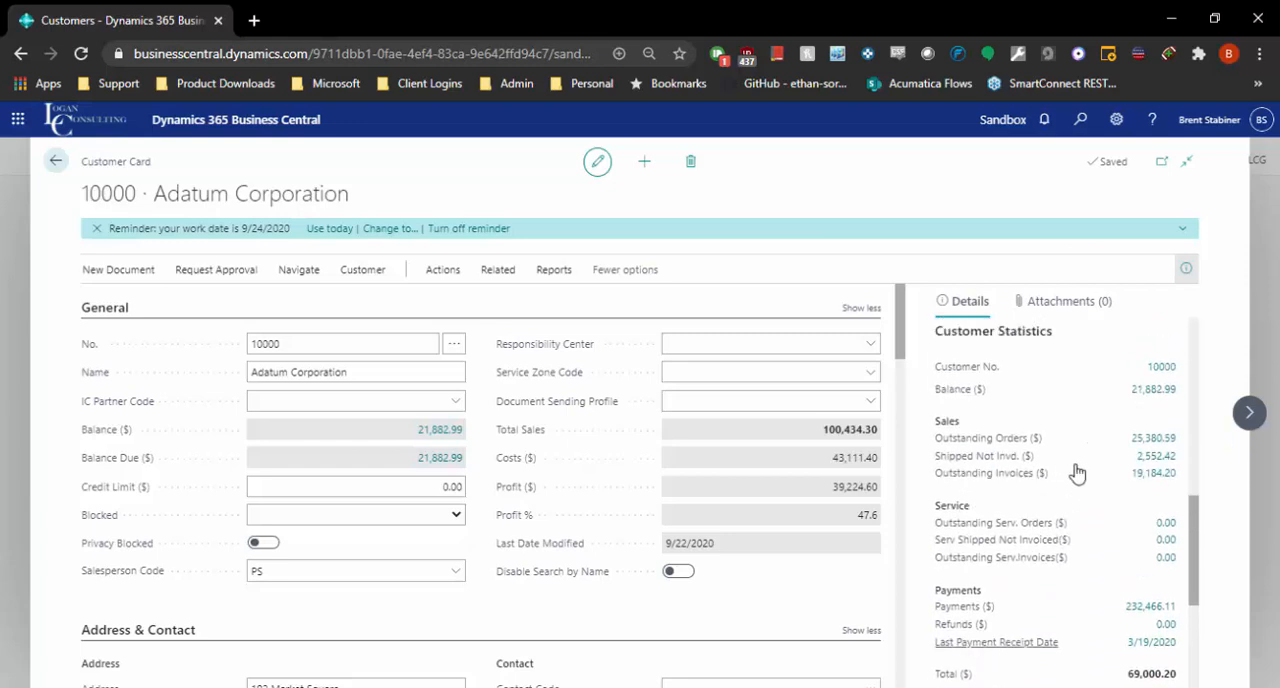
{"action": "scroll", "coordinate": [1090, 448], "scroll_direction": "up", "scroll_amount": 2}
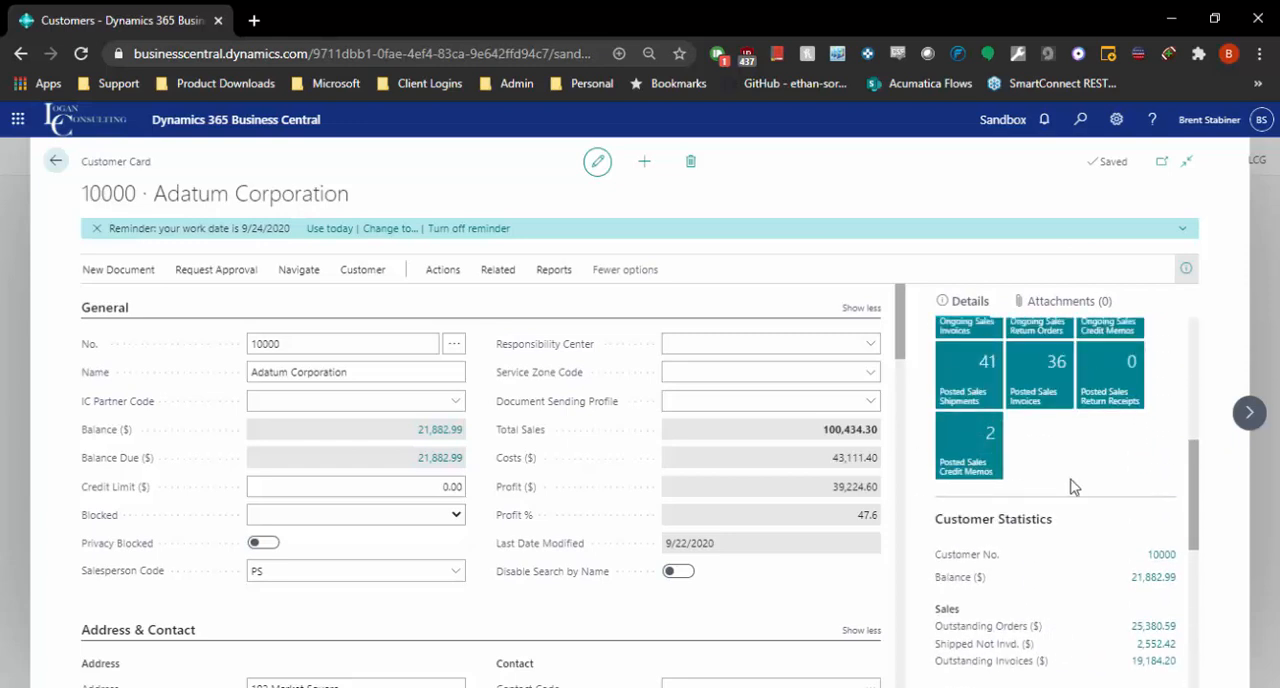
{"action": "scroll", "coordinate": [1068, 430], "scroll_direction": "up", "scroll_amount": 5}
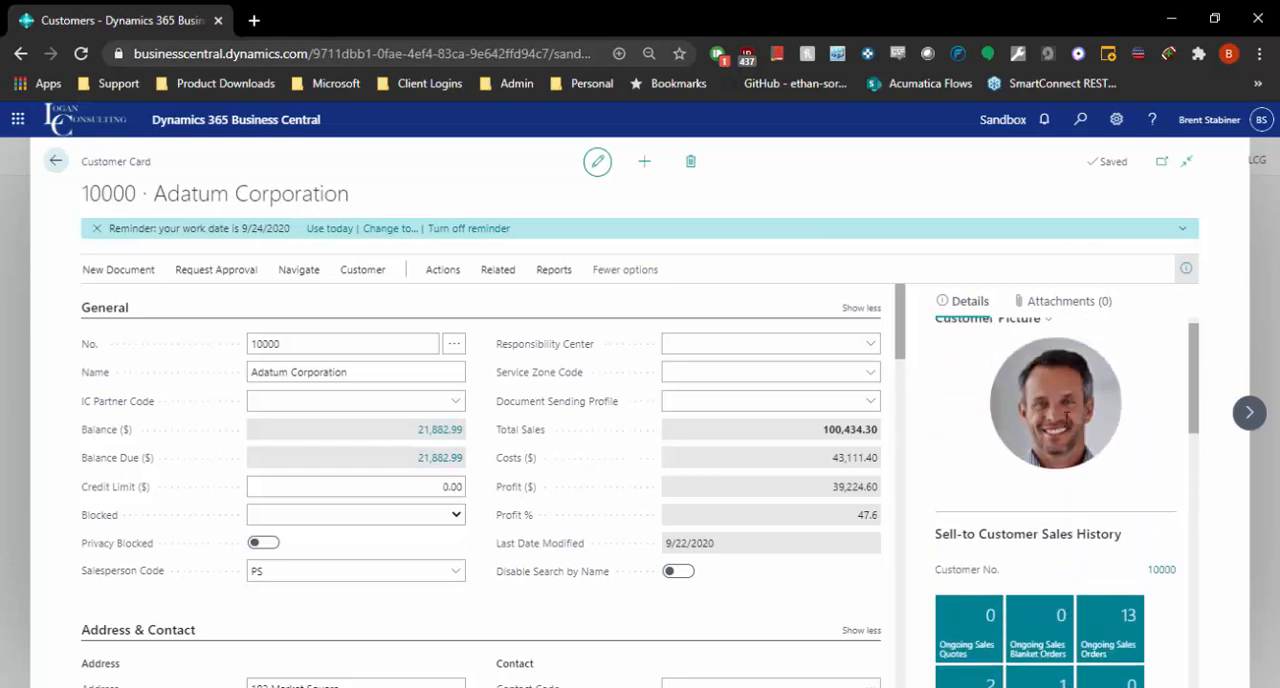
Check the customer's attachments, links and notes, and return to the customer details.
{"action": "left_click", "coordinate": [1085, 308]}
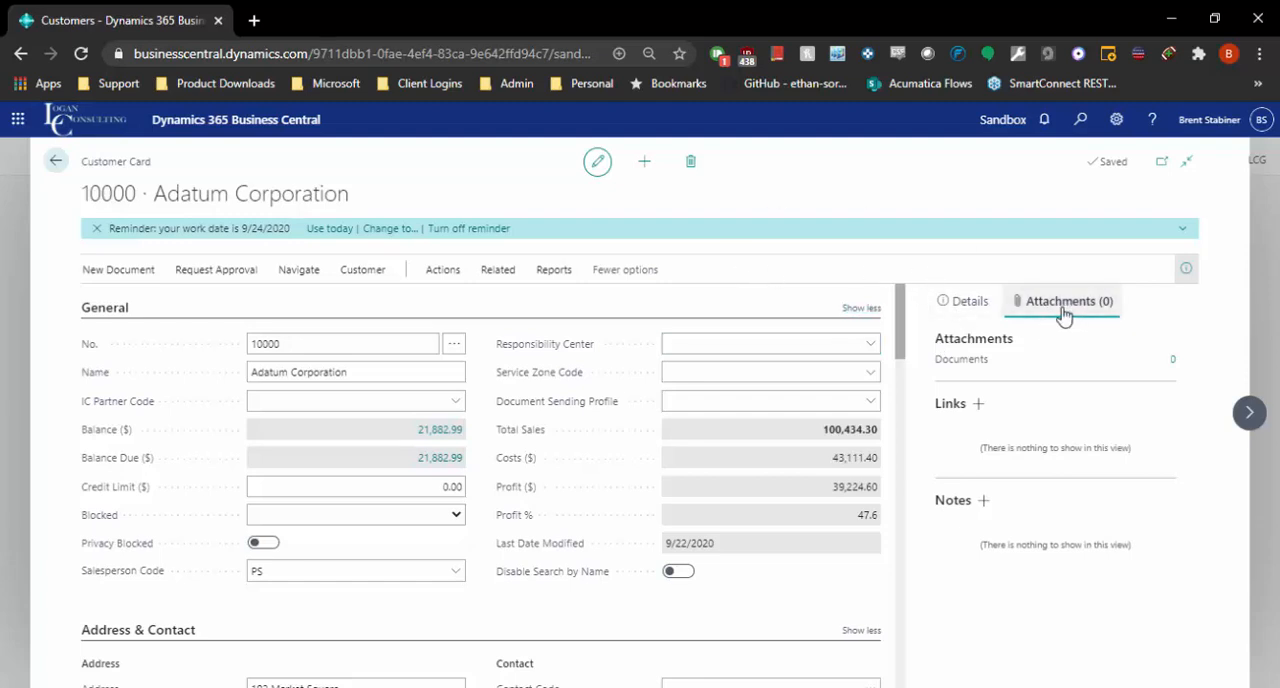
{"action": "scroll", "coordinate": [577, 392], "scroll_direction": "down", "scroll_amount": 1}
{"action": "scroll", "coordinate": [577, 392], "scroll_direction": "up", "scroll_amount": 1}
{"action": "left_click", "coordinate": [950, 308]}
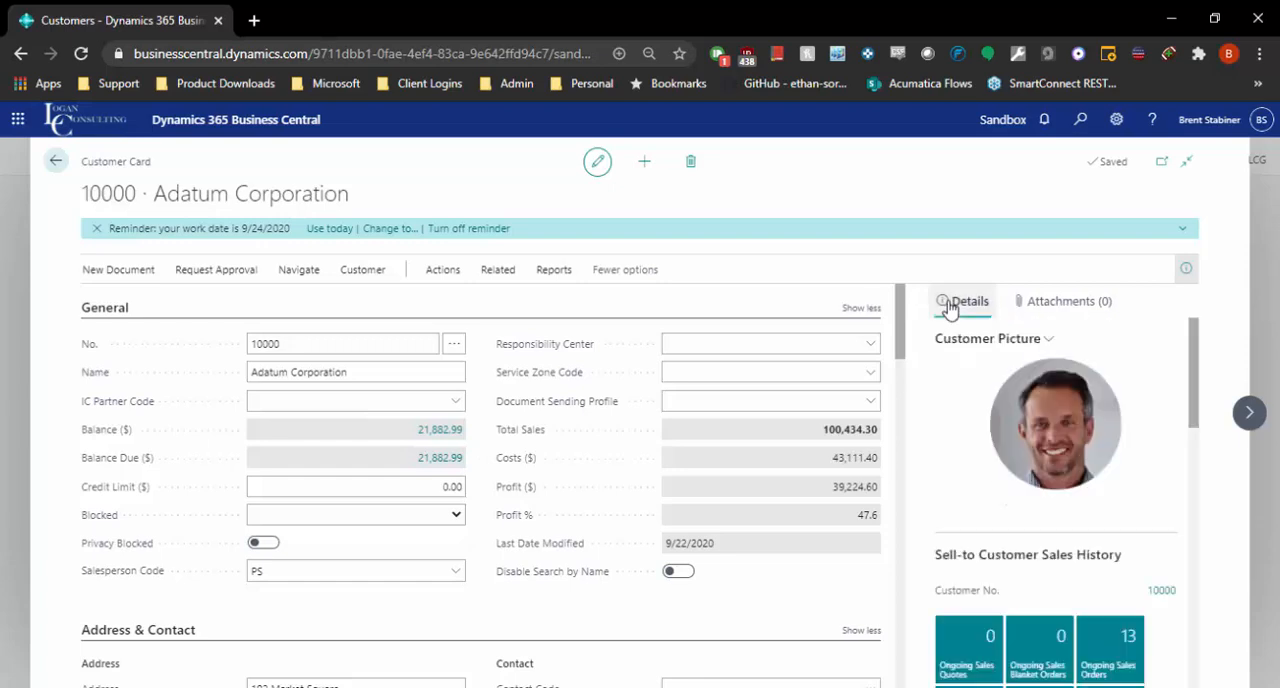
Review the customer's Address & Contact section, checking the street address, contact name and email fields.
{"action": "scroll", "coordinate": [643, 451], "scroll_direction": "down", "scroll_amount": 3}
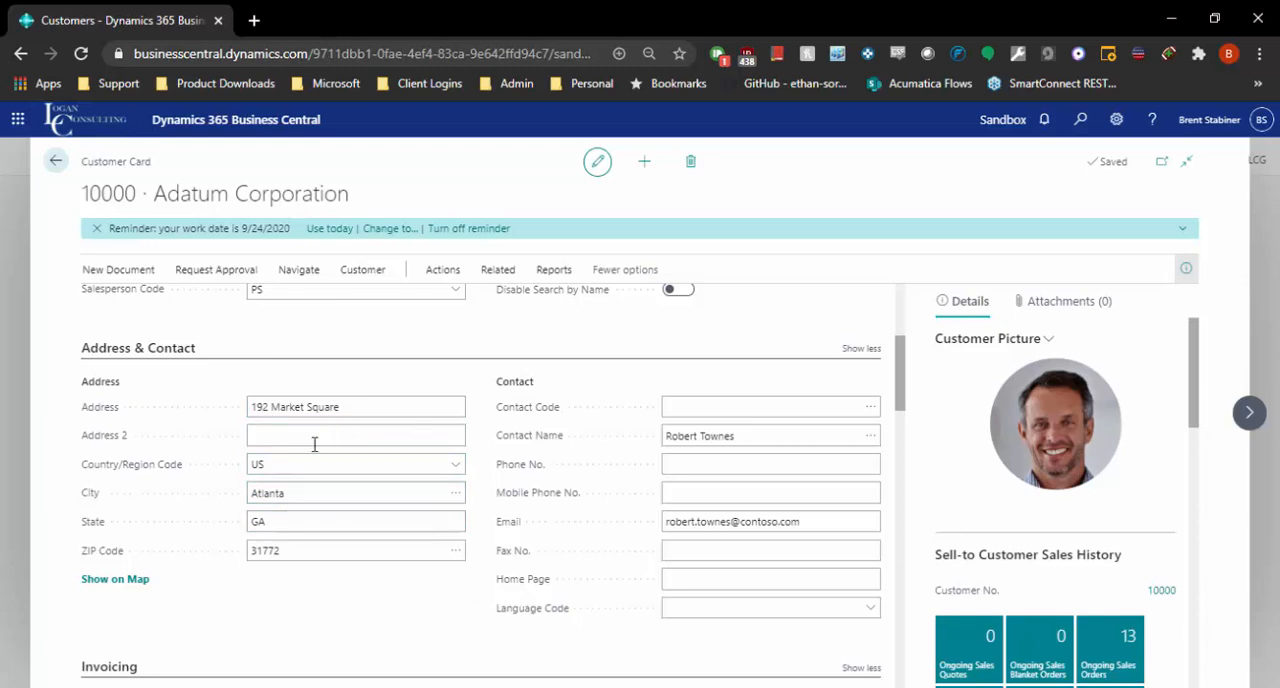
{"action": "left_click", "coordinate": [348, 406]}
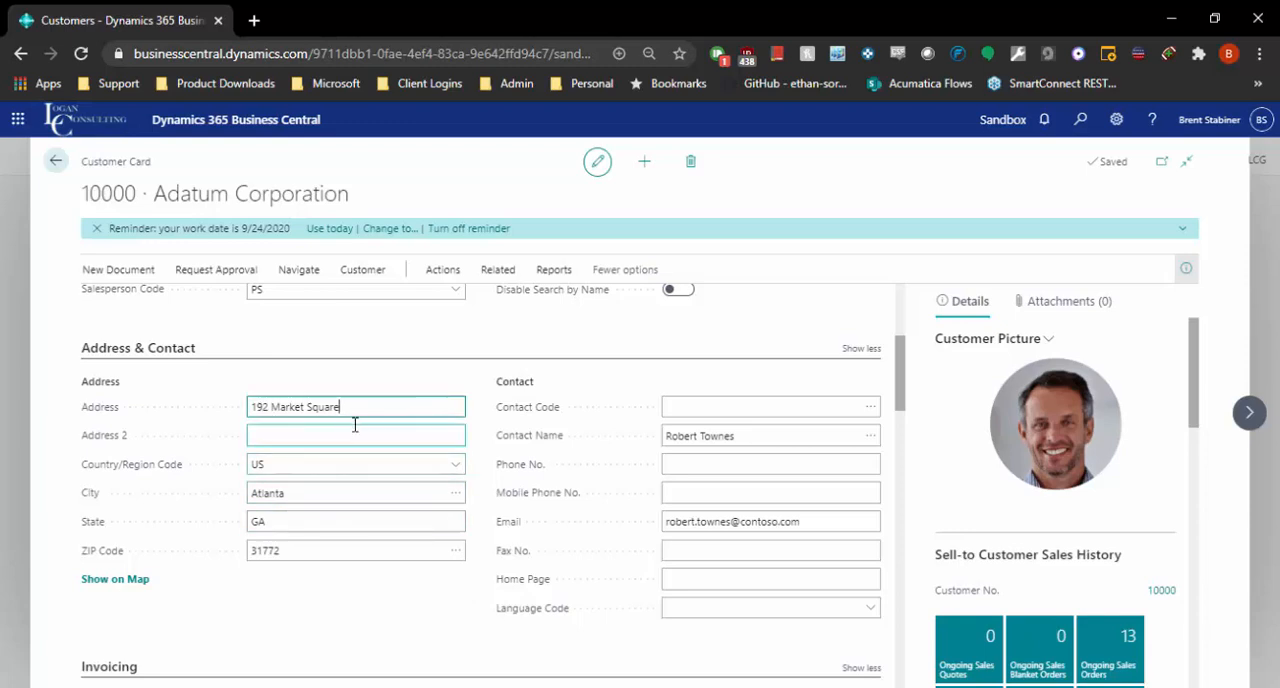
{"action": "scroll", "coordinate": [377, 412], "scroll_direction": "down", "scroll_amount": 1}
{"action": "scroll", "coordinate": [384, 412], "scroll_direction": "up", "scroll_amount": 1}
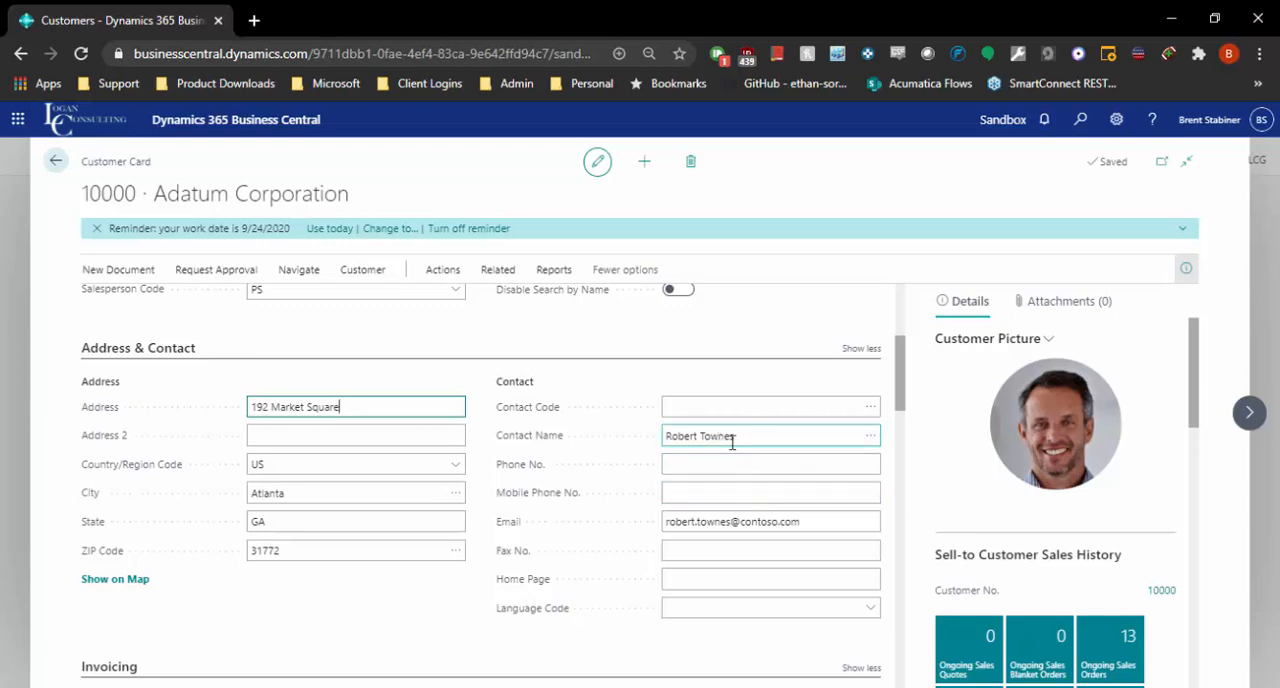
{"action": "left_click_drag", "start_coordinate": [806, 523], "coordinate": [622, 550]}
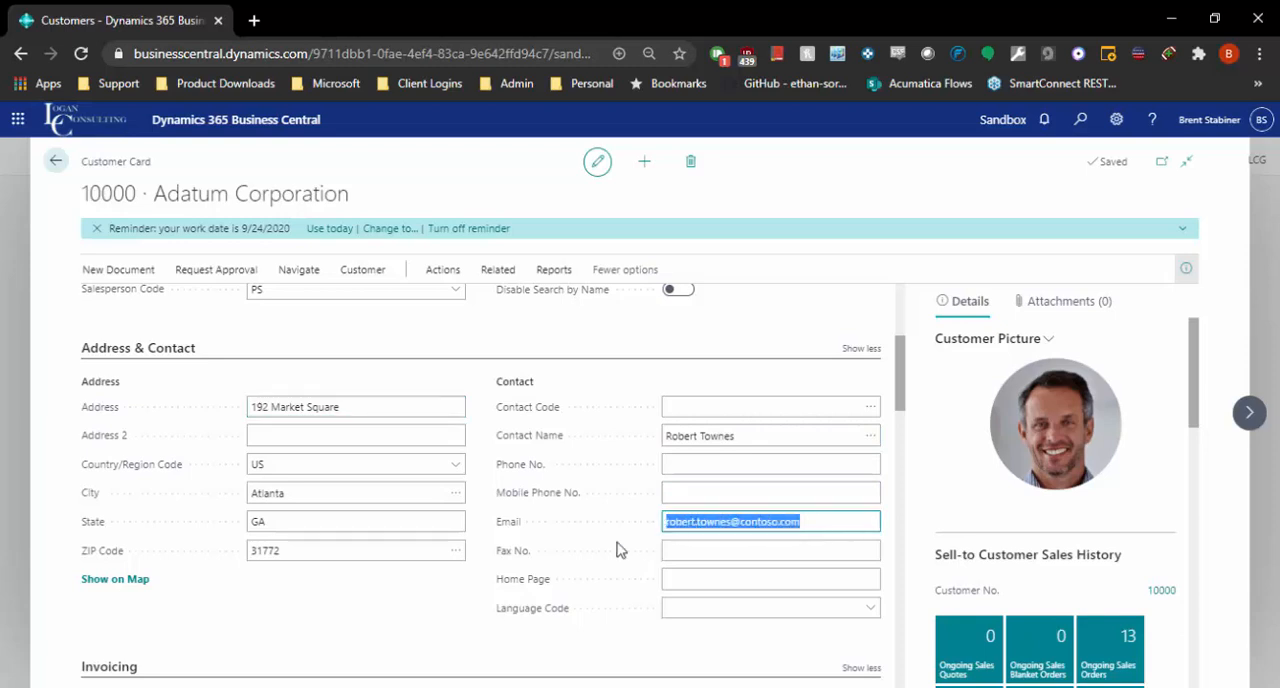
{"action": "left_click", "coordinate": [771, 542]}
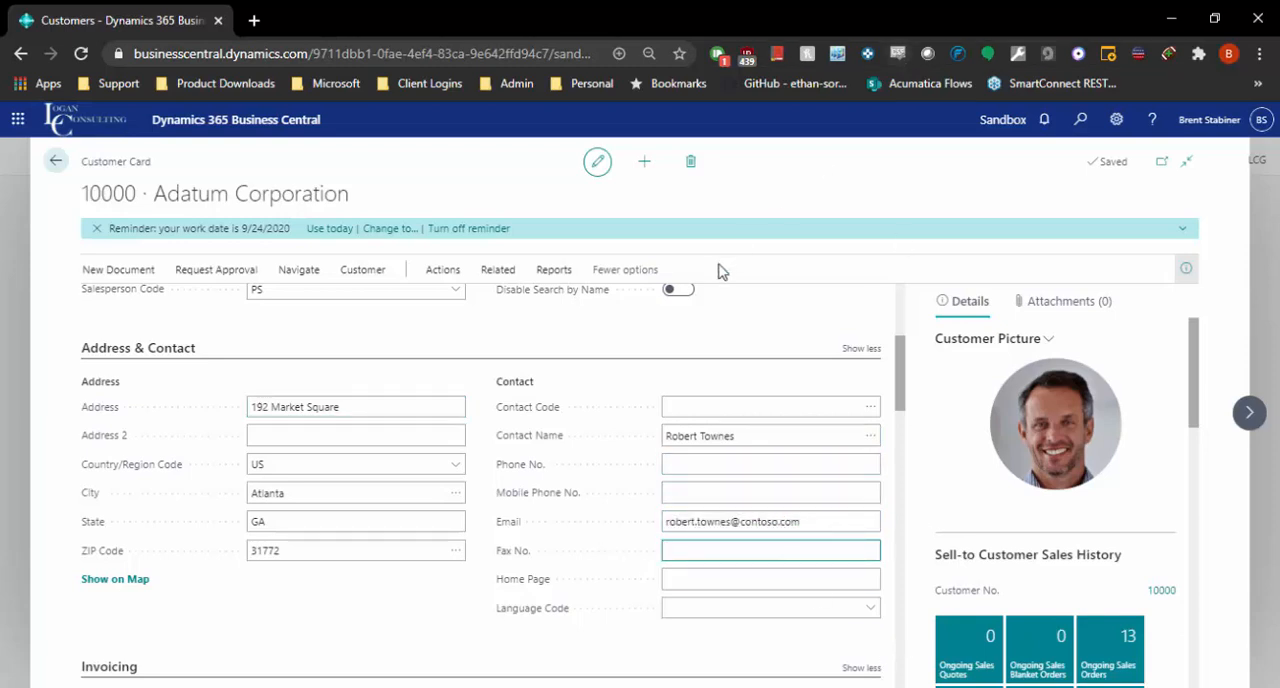
{"action": "left_click", "coordinate": [738, 436]}
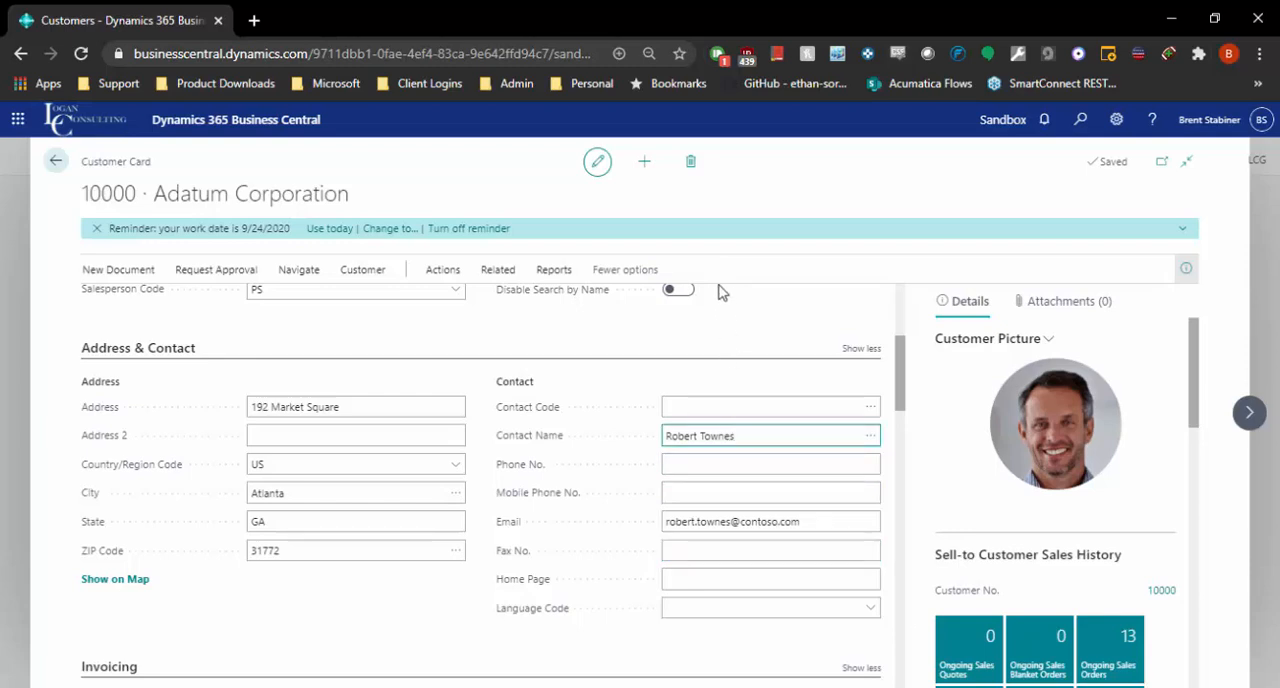
{"action": "left_click", "coordinate": [740, 528]}
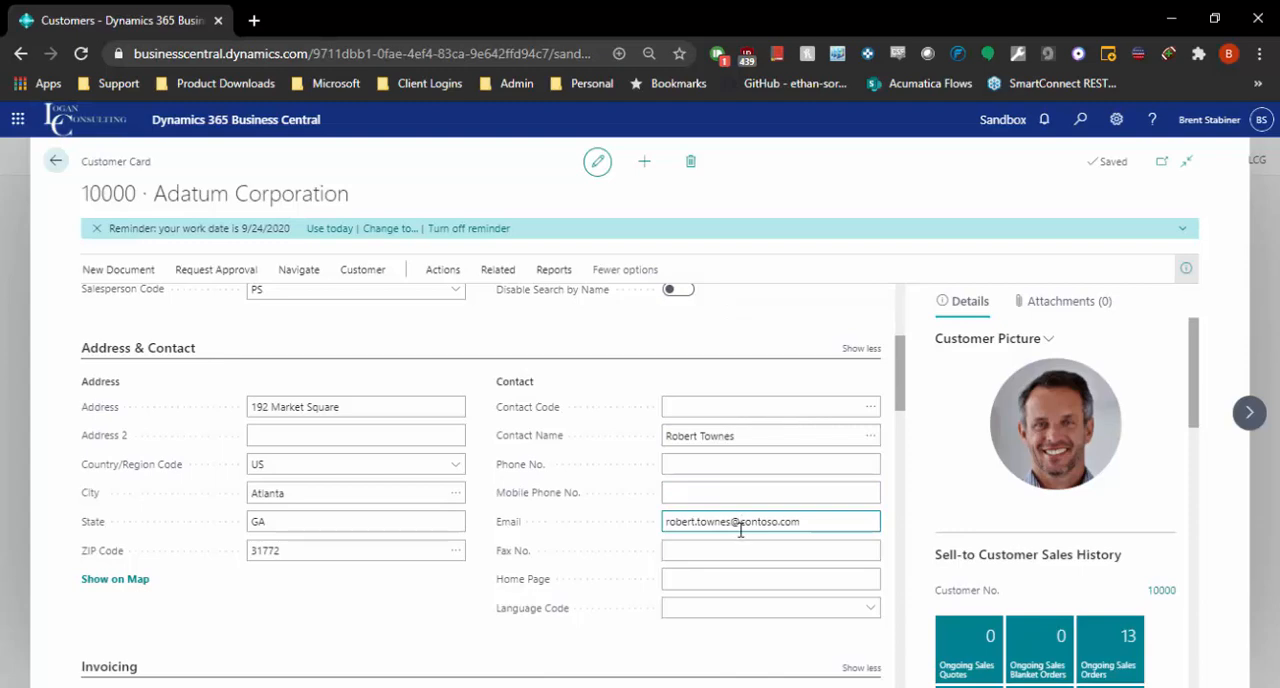
Review the Invoicing section, checking the tax registration number, Tax Area Code choices and Gen. Bus. Posting Group.
{"action": "scroll", "coordinate": [518, 572], "scroll_direction": "down", "scroll_amount": 4}
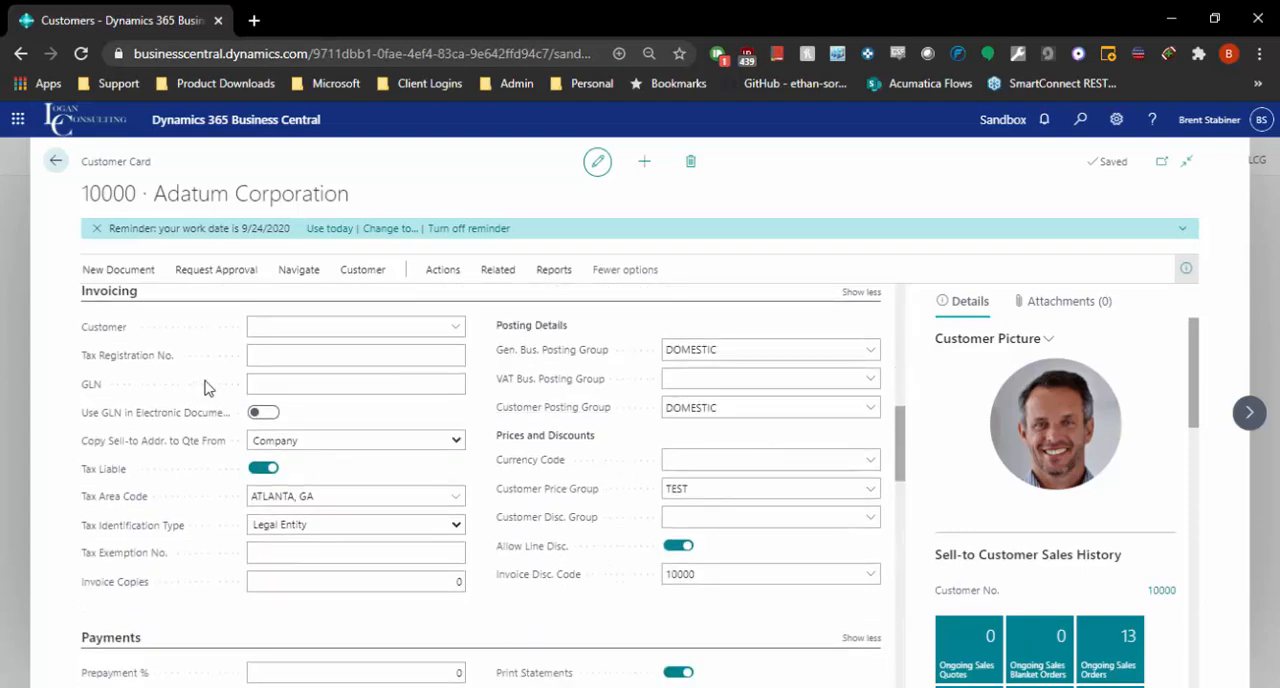
{"action": "left_click", "coordinate": [342, 361]}
{"action": "left_click", "coordinate": [455, 497]}
{"action": "key", "text": "Escape"}
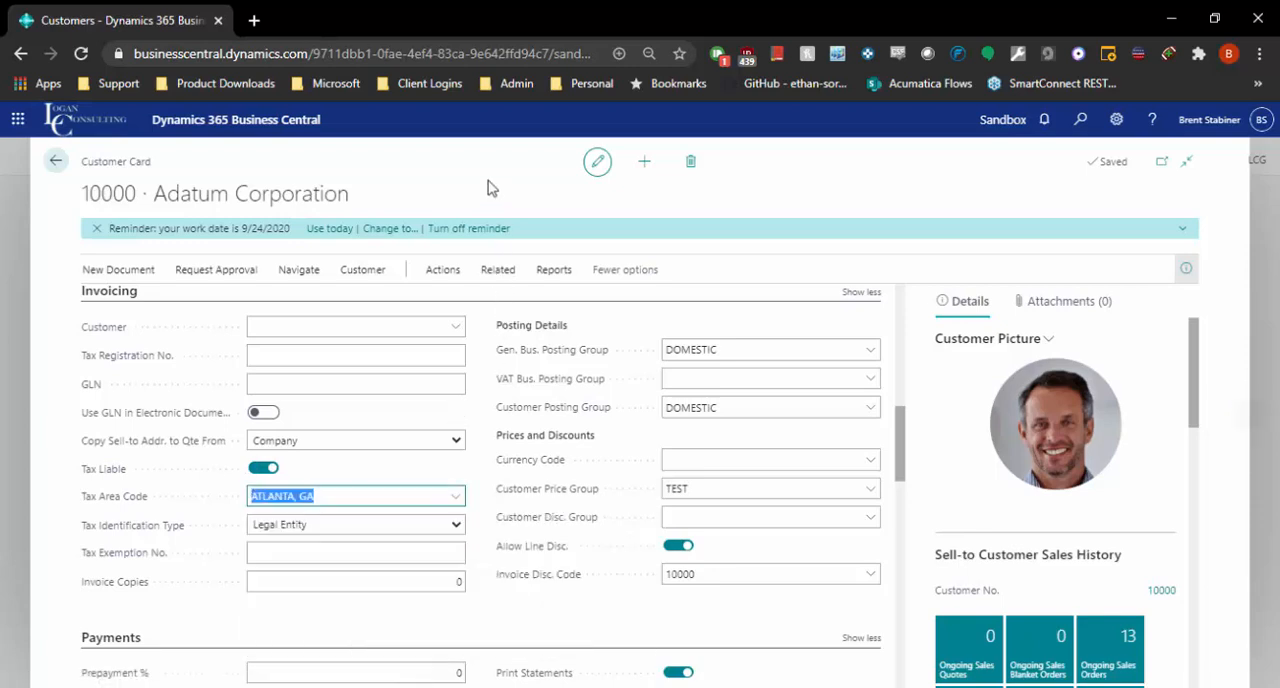
{"action": "left_click", "coordinate": [763, 349]}
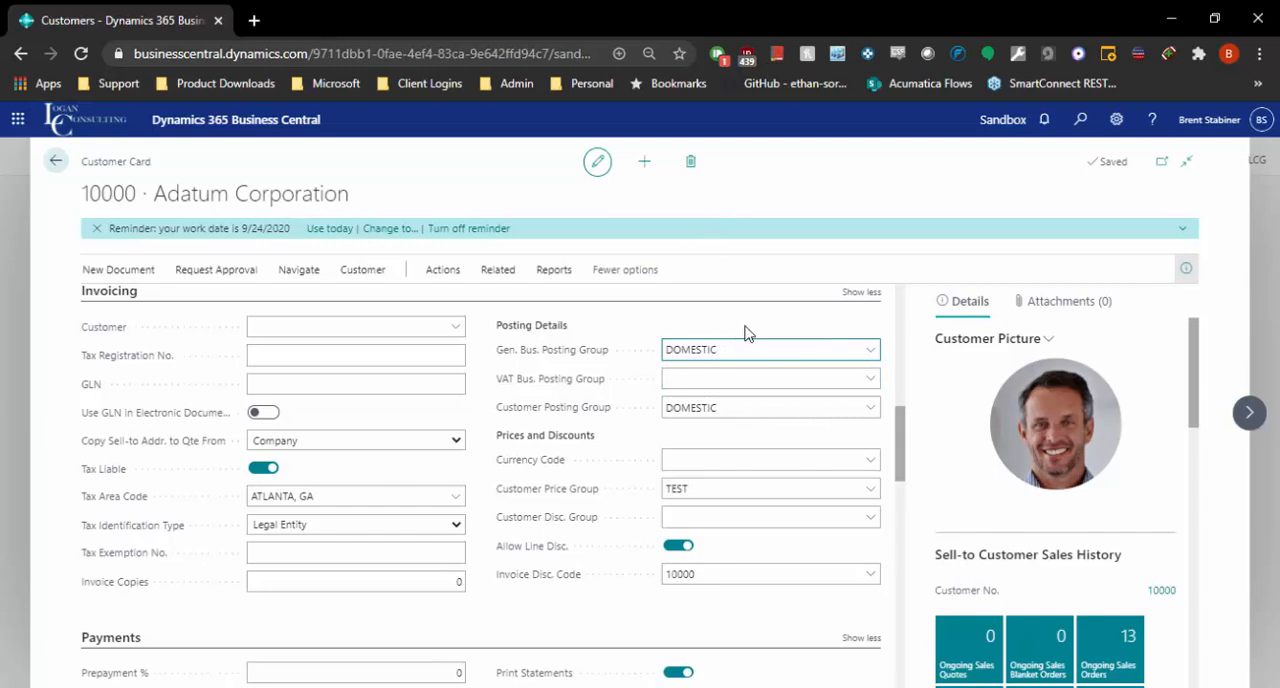
Check the full list of Customer Posting Groups and its account columns, and close it without changing the selection.
{"action": "left_click", "coordinate": [746, 408]}
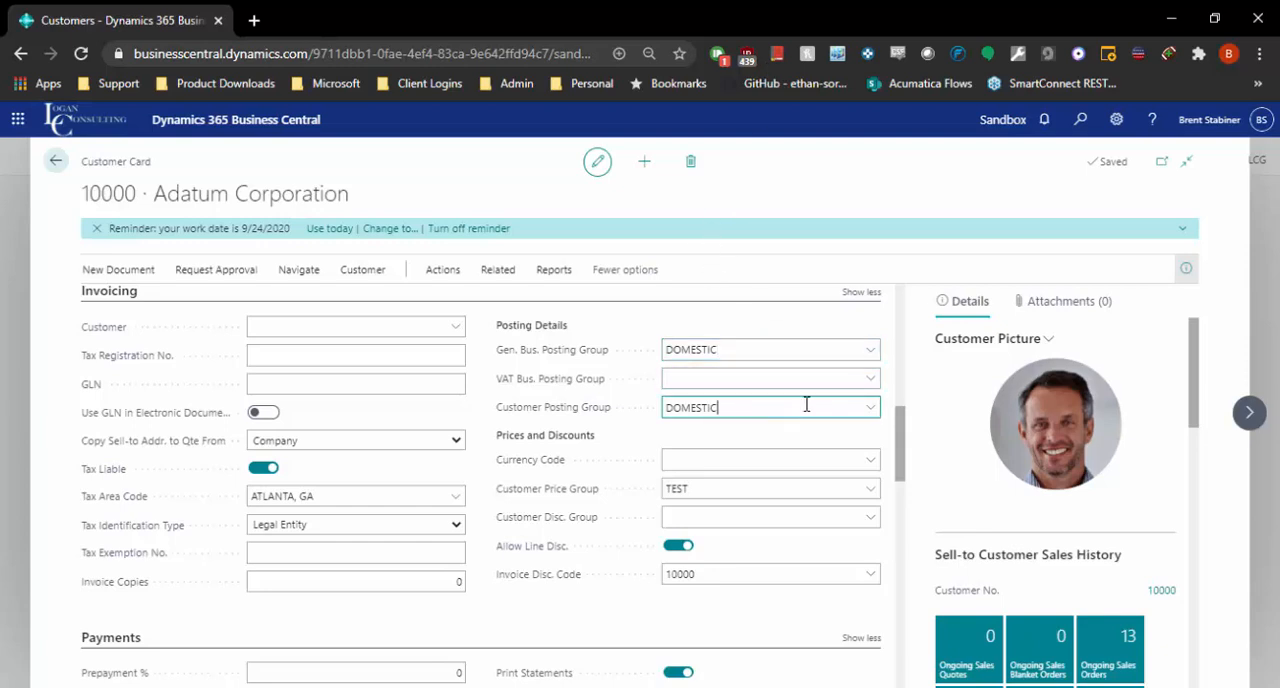
{"action": "left_click", "coordinate": [870, 407]}
{"action": "left_click", "coordinate": [1008, 550]}
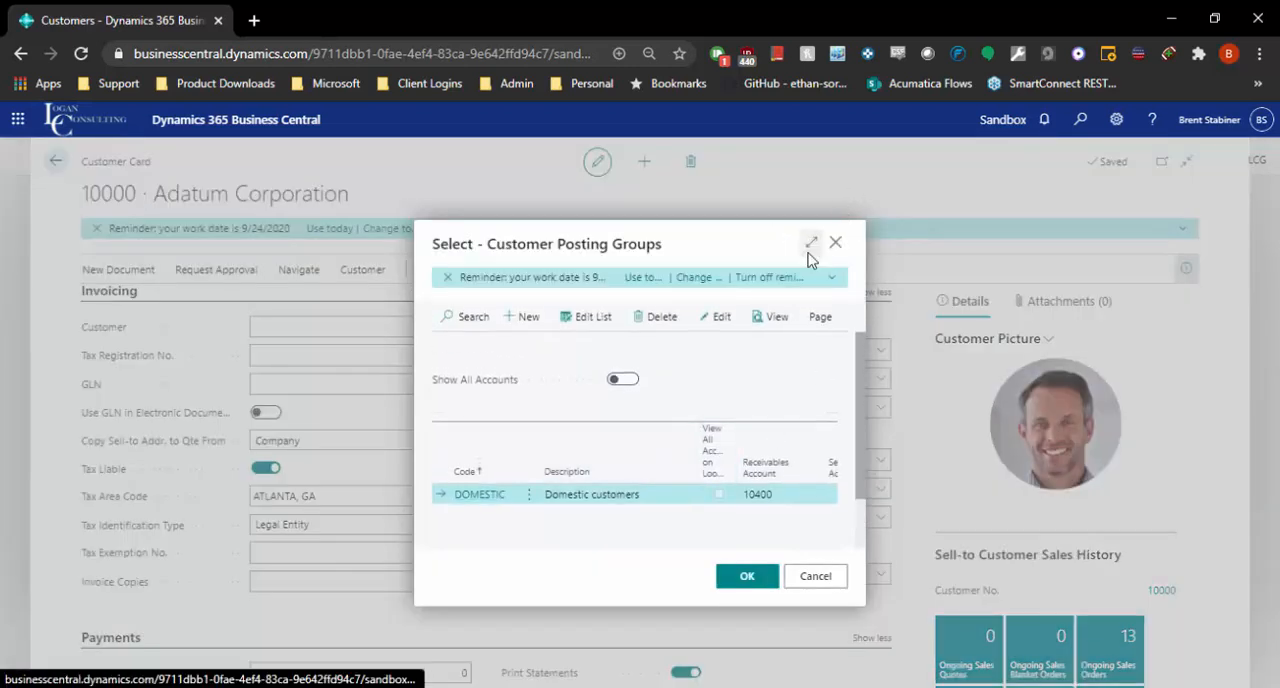
{"action": "left_click", "coordinate": [811, 243]}
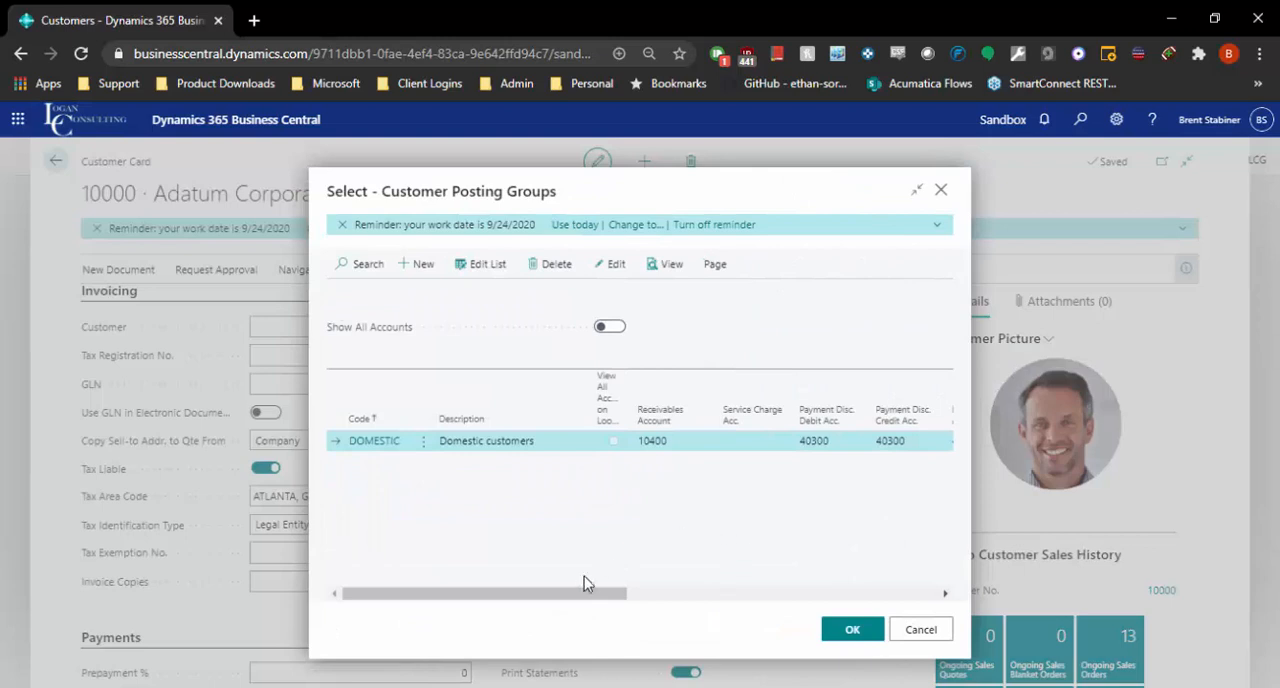
{"action": "left_click_drag", "start_coordinate": [603, 596], "coordinate": [563, 577]}
{"action": "left_click", "coordinate": [944, 628]}
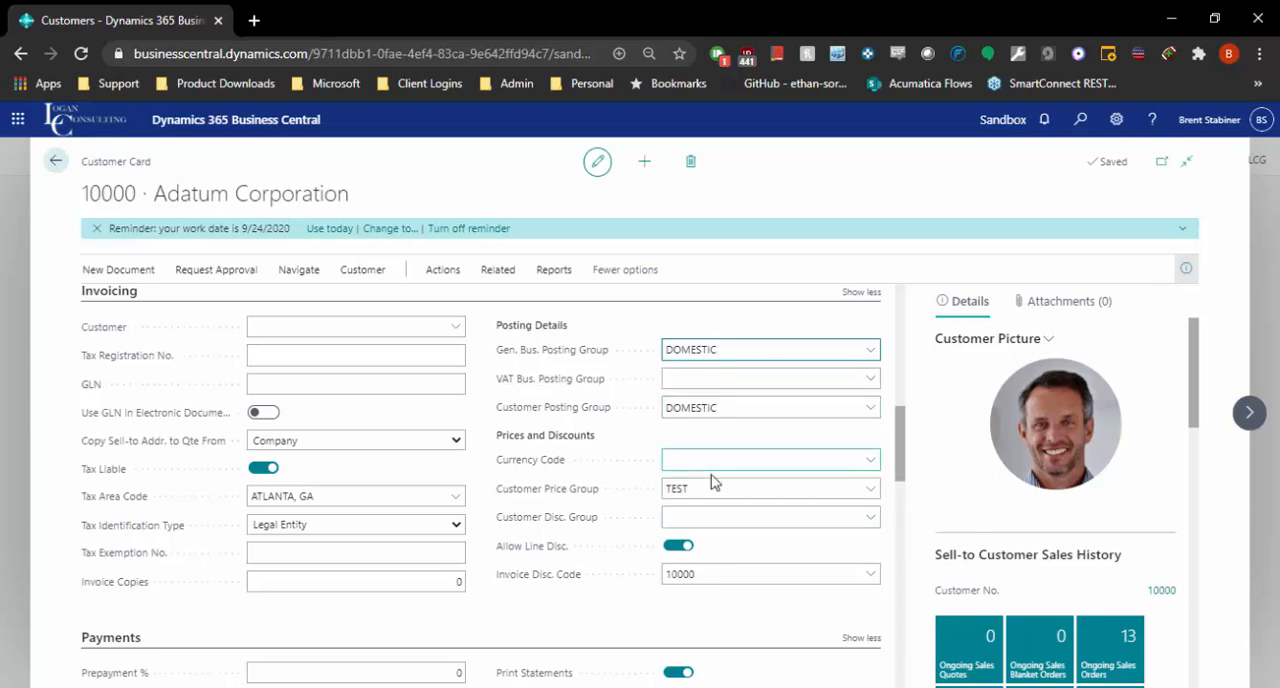
Look through the customer card's available actions and open the customer's sales prices.
{"action": "left_click", "coordinate": [303, 271]}
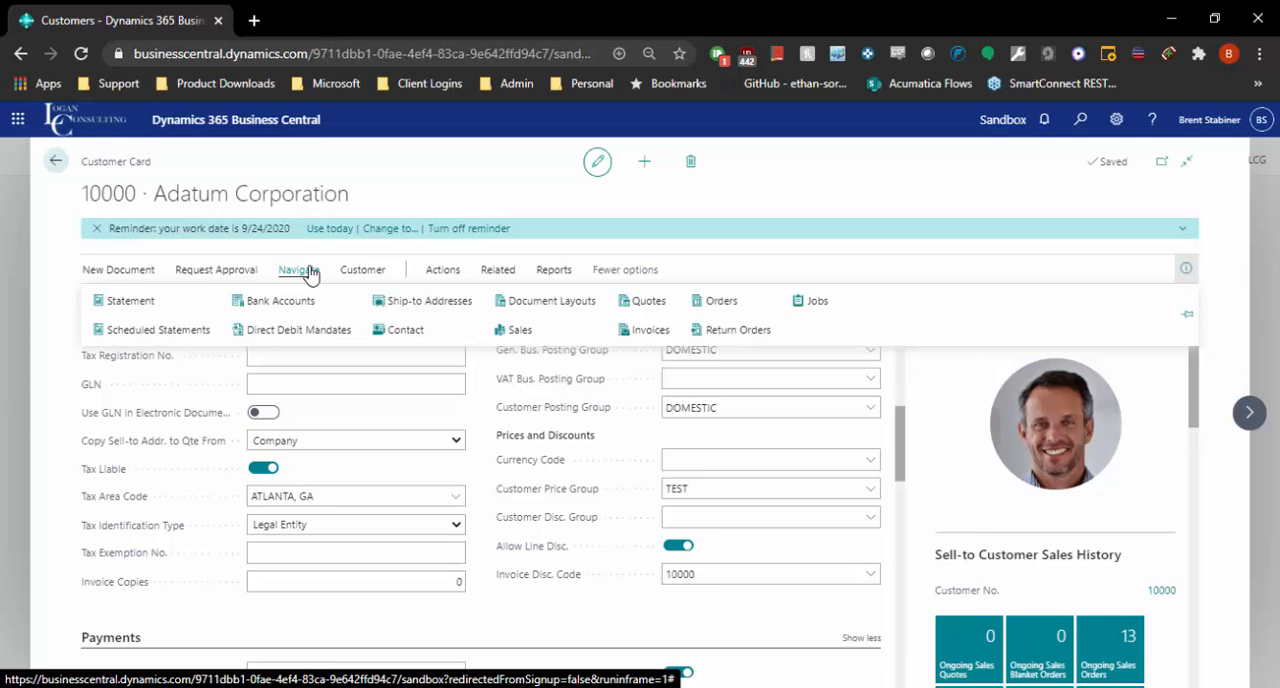
{"action": "left_click", "coordinate": [352, 266]}
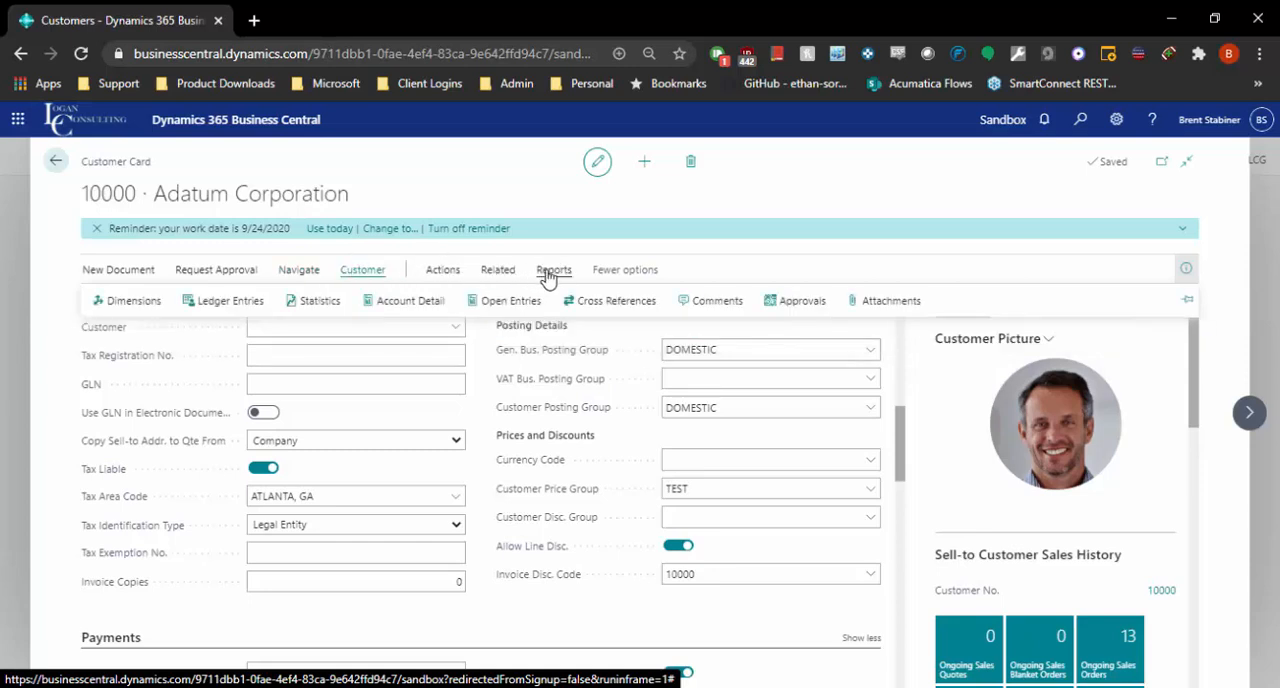
{"action": "left_click", "coordinate": [440, 275]}
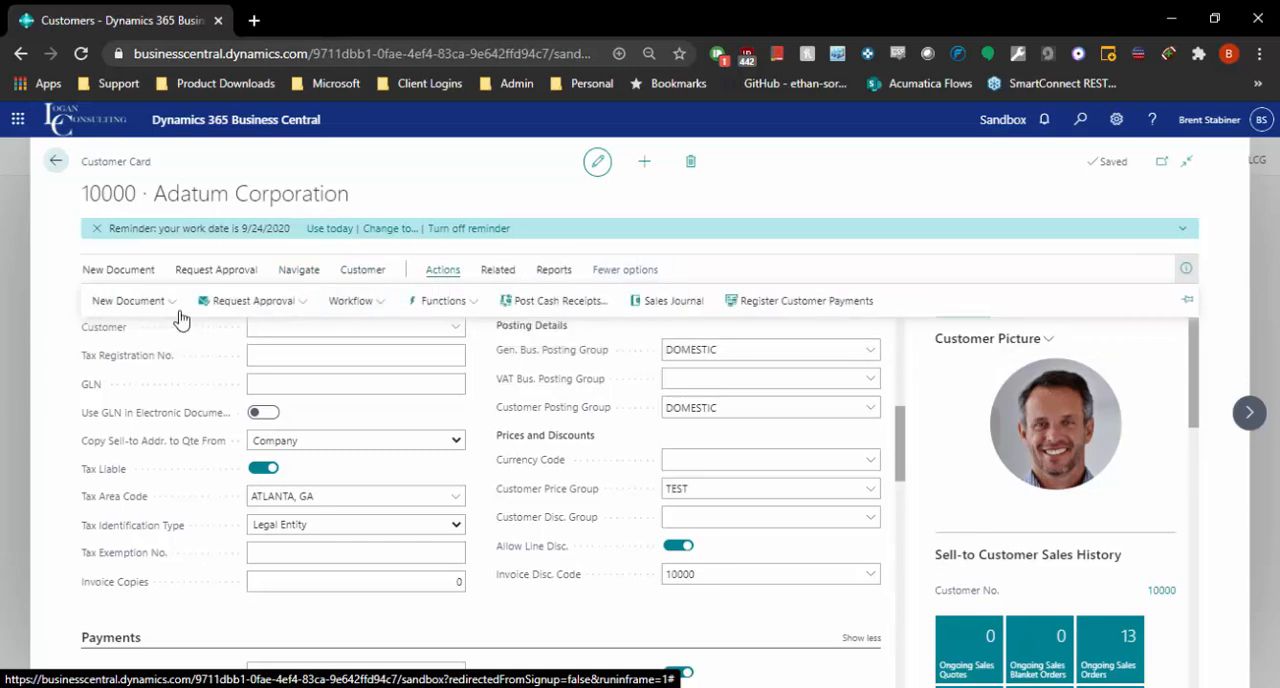
{"action": "left_click", "coordinate": [250, 274]}
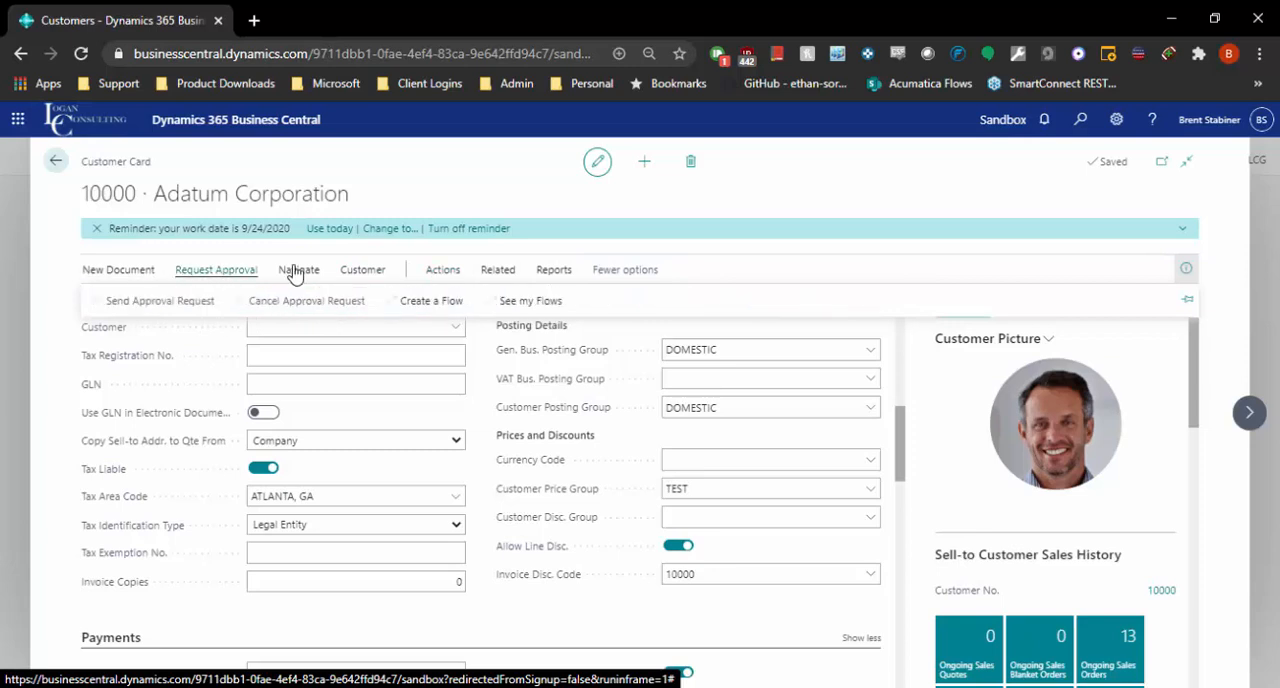
{"action": "left_click", "coordinate": [305, 270]}
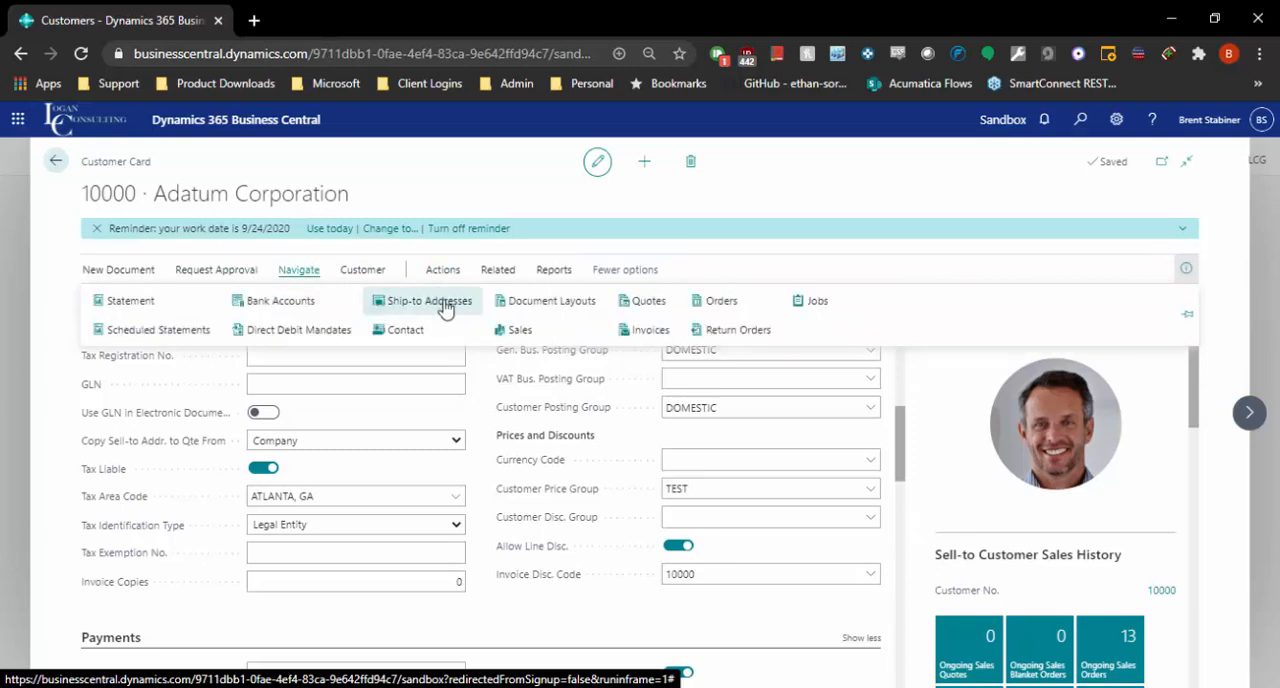
{"action": "left_click", "coordinate": [378, 272]}
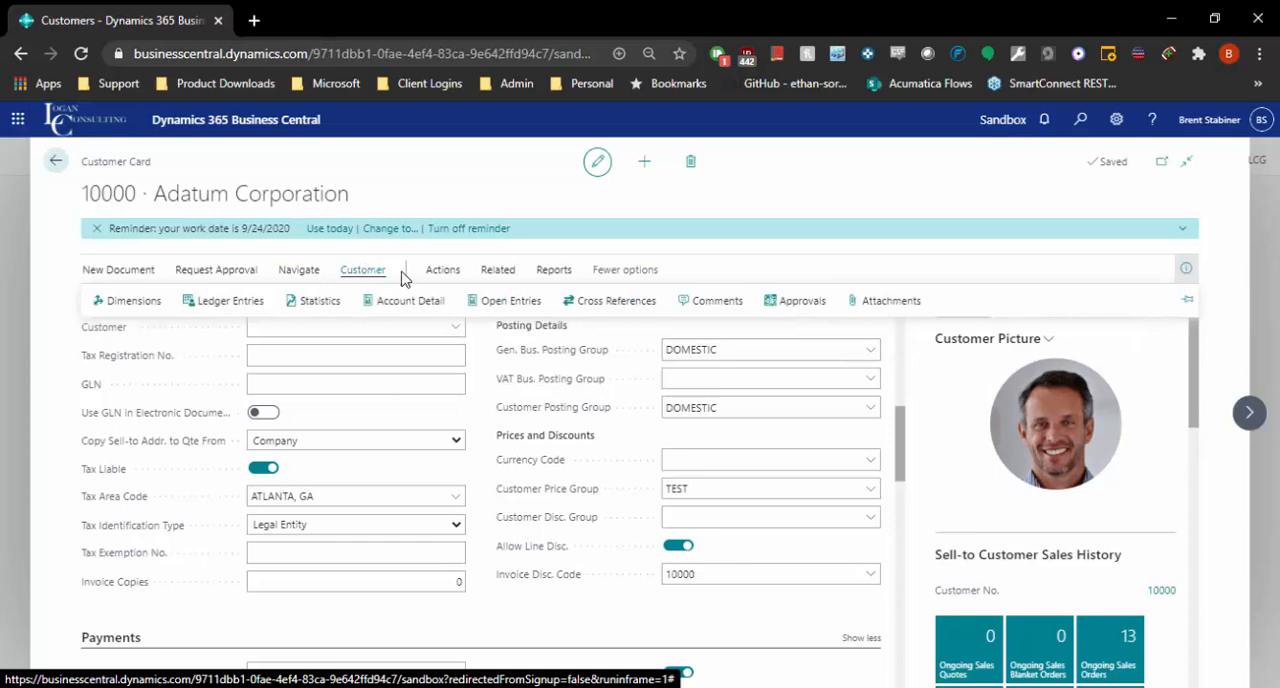
{"action": "left_click", "coordinate": [440, 270]}
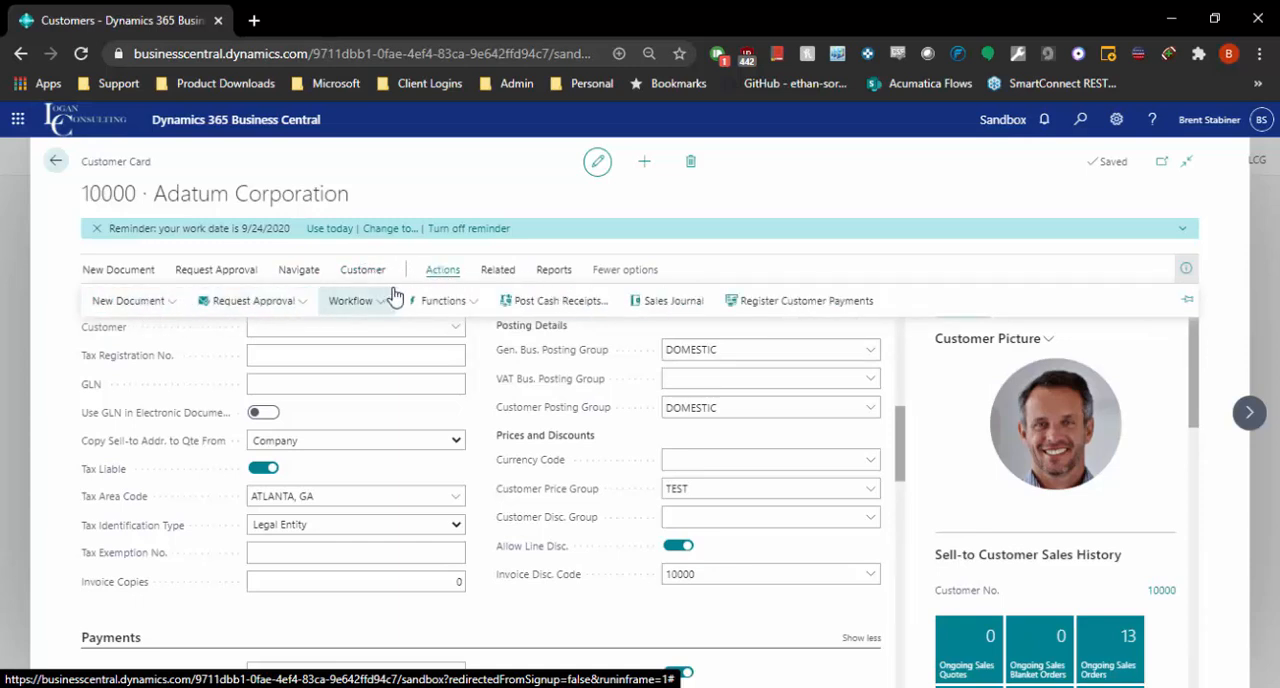
{"action": "left_click", "coordinate": [425, 300]}
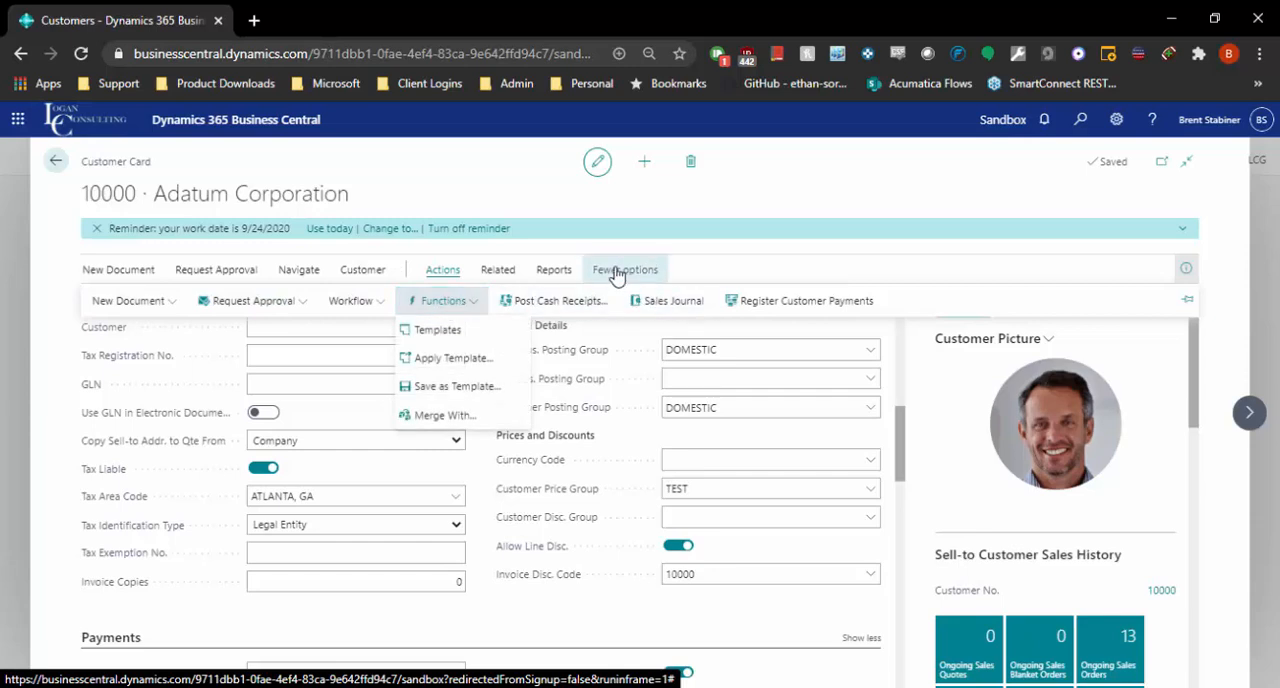
{"action": "left_click", "coordinate": [545, 270]}
{"action": "left_click", "coordinate": [500, 270]}
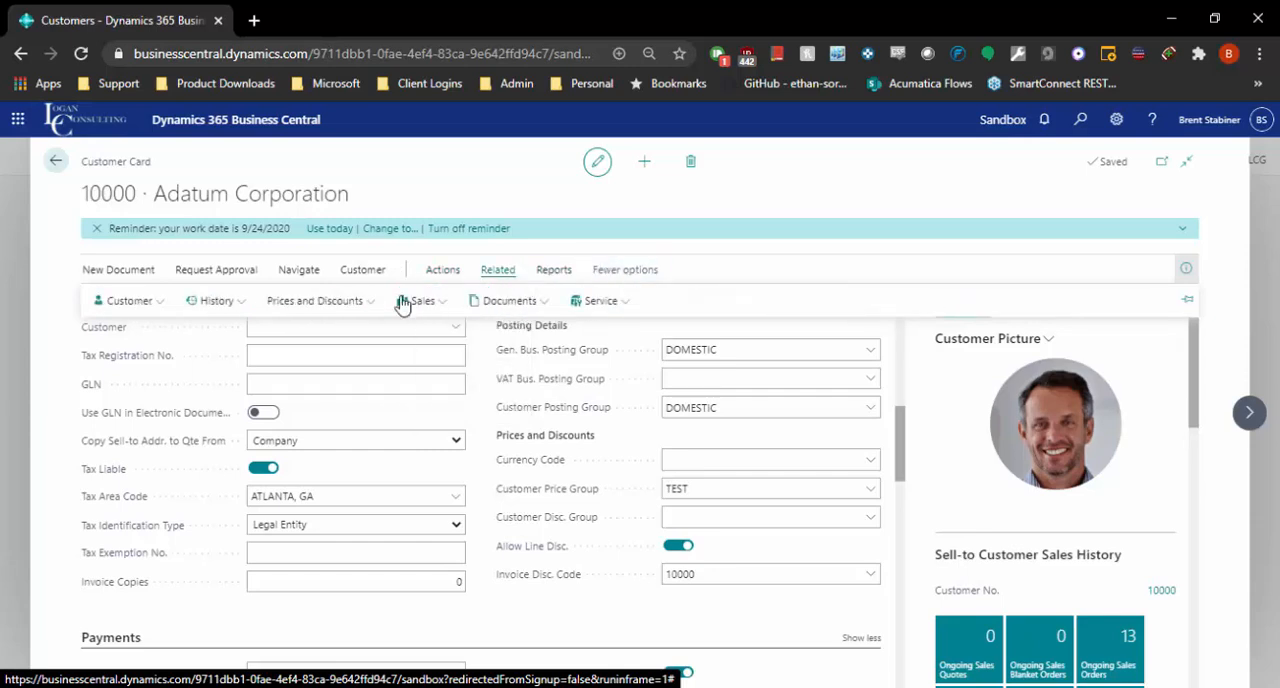
{"action": "left_click", "coordinate": [355, 304]}
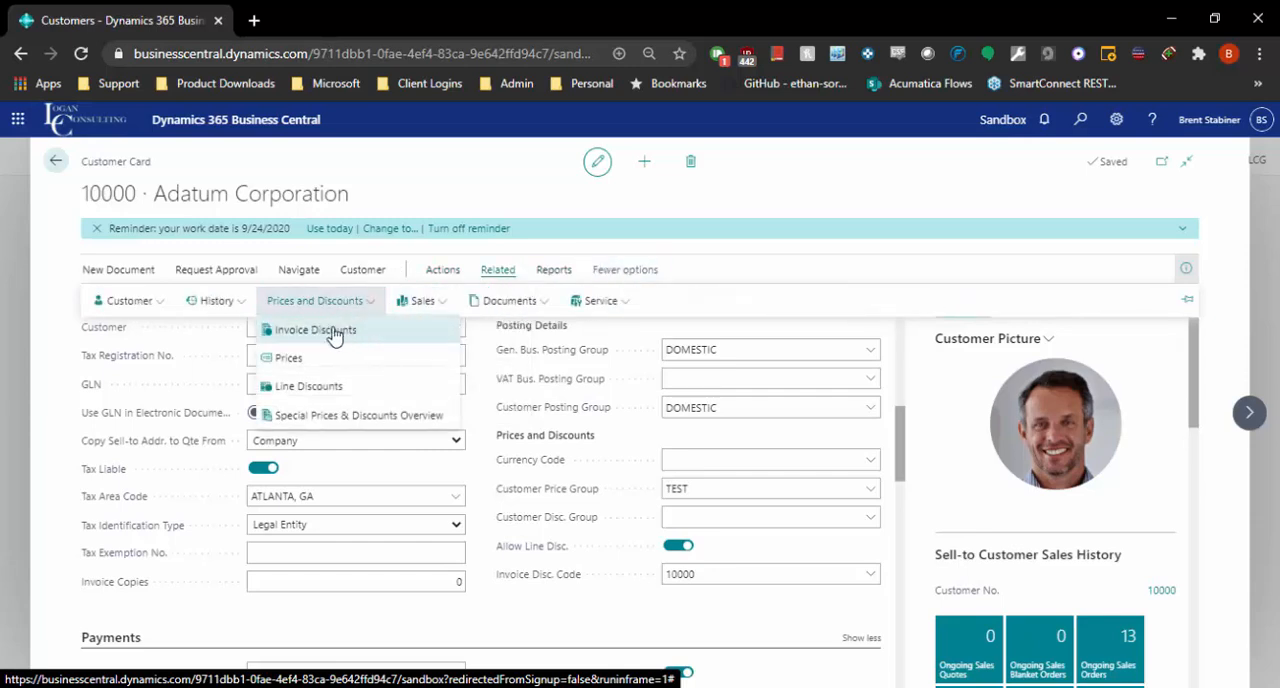
{"action": "left_click", "coordinate": [290, 360]}
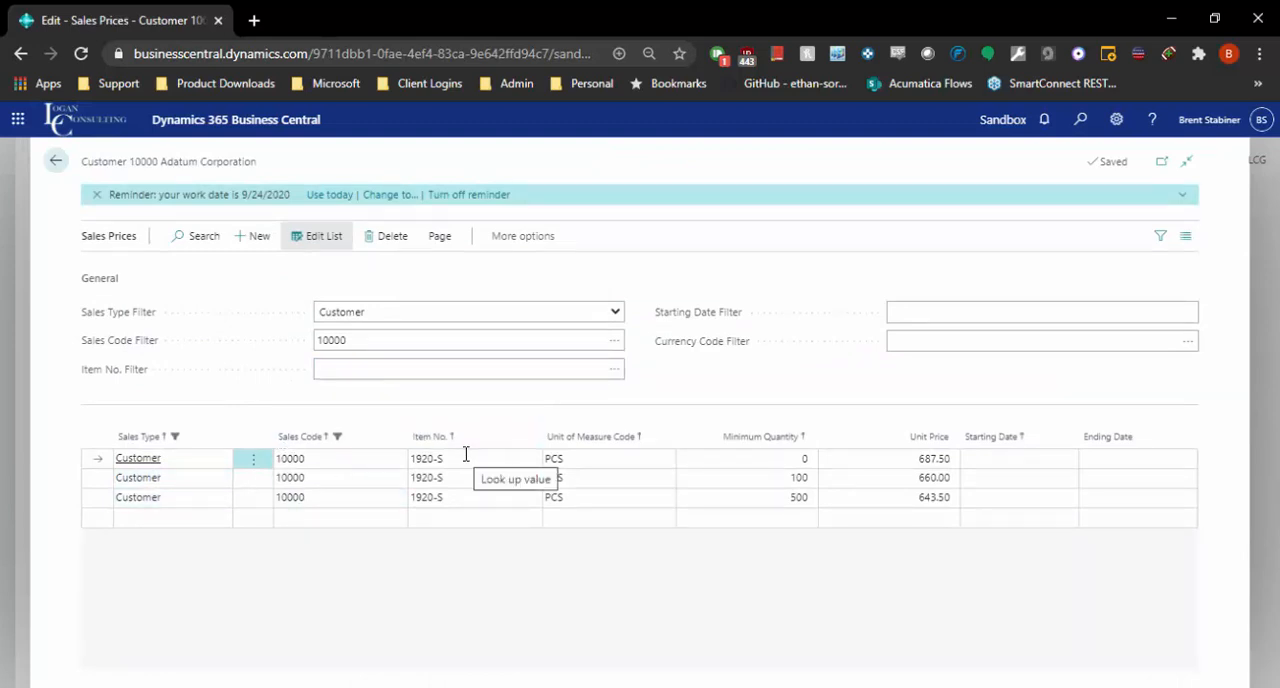
Review the minimum quantities and unit prices for item 1920-S in Sales Prices, and return to the customer card.
{"action": "left_click", "coordinate": [459, 463]}
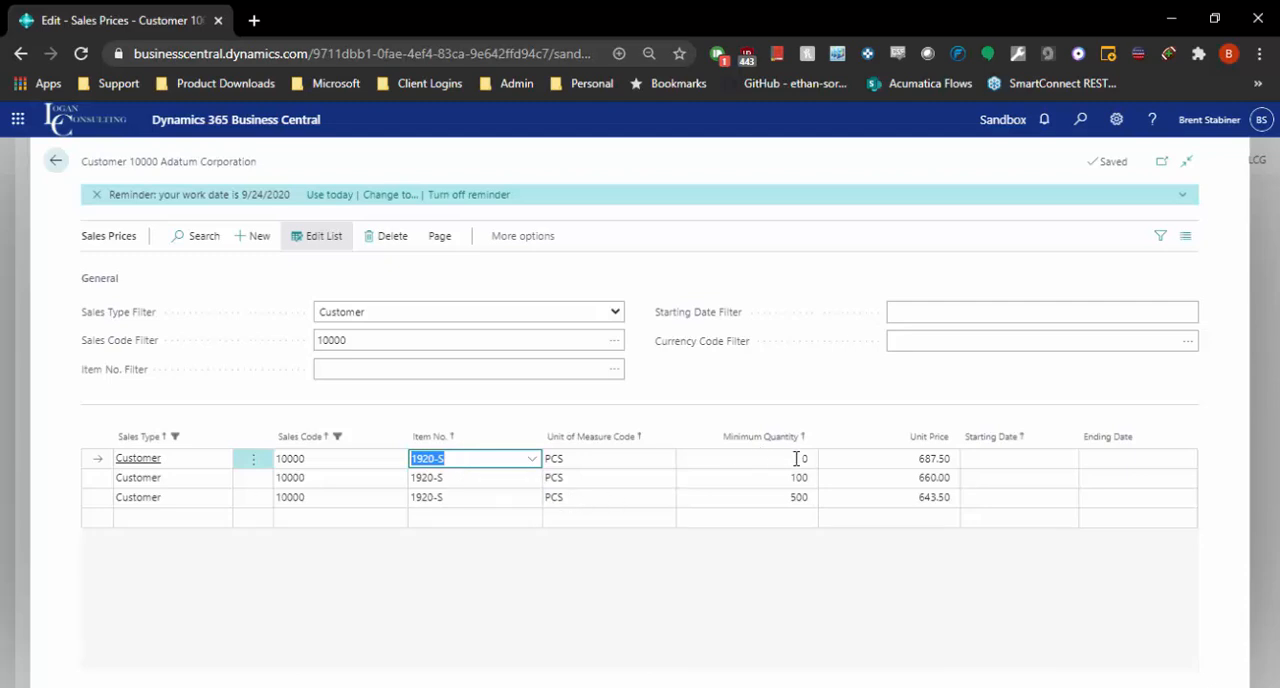
{"action": "left_click", "coordinate": [893, 462]}
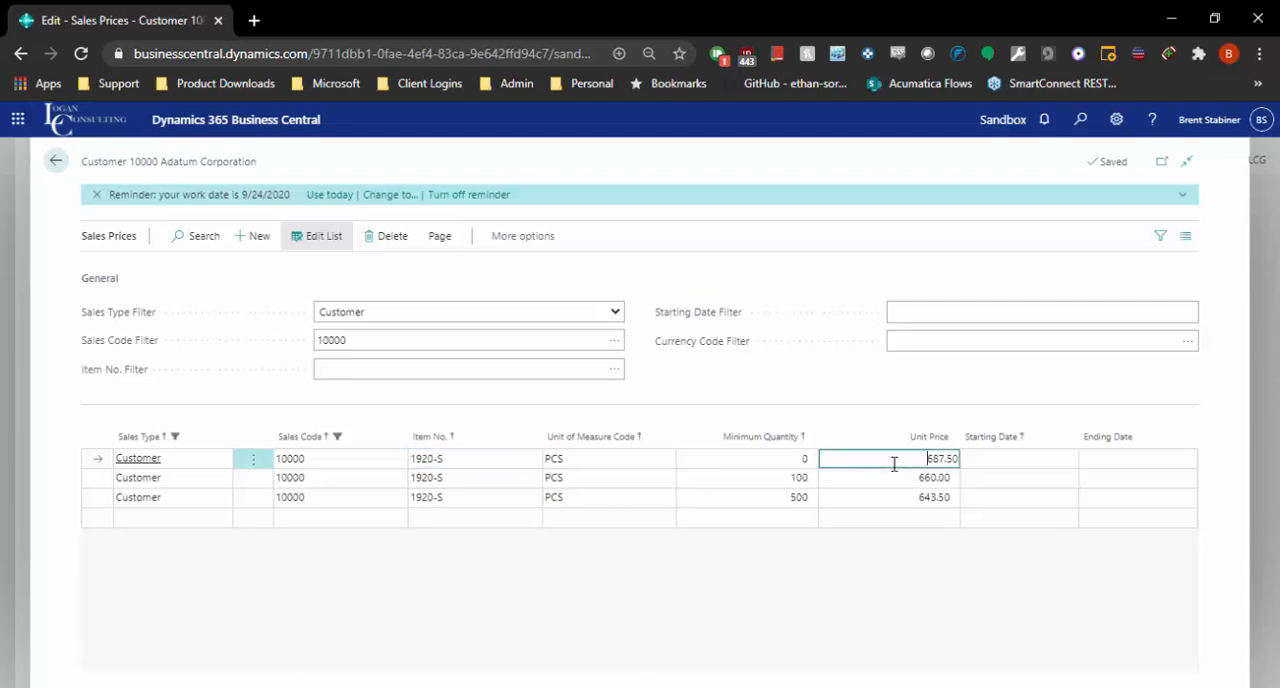
{"action": "left_click", "coordinate": [786, 487]}
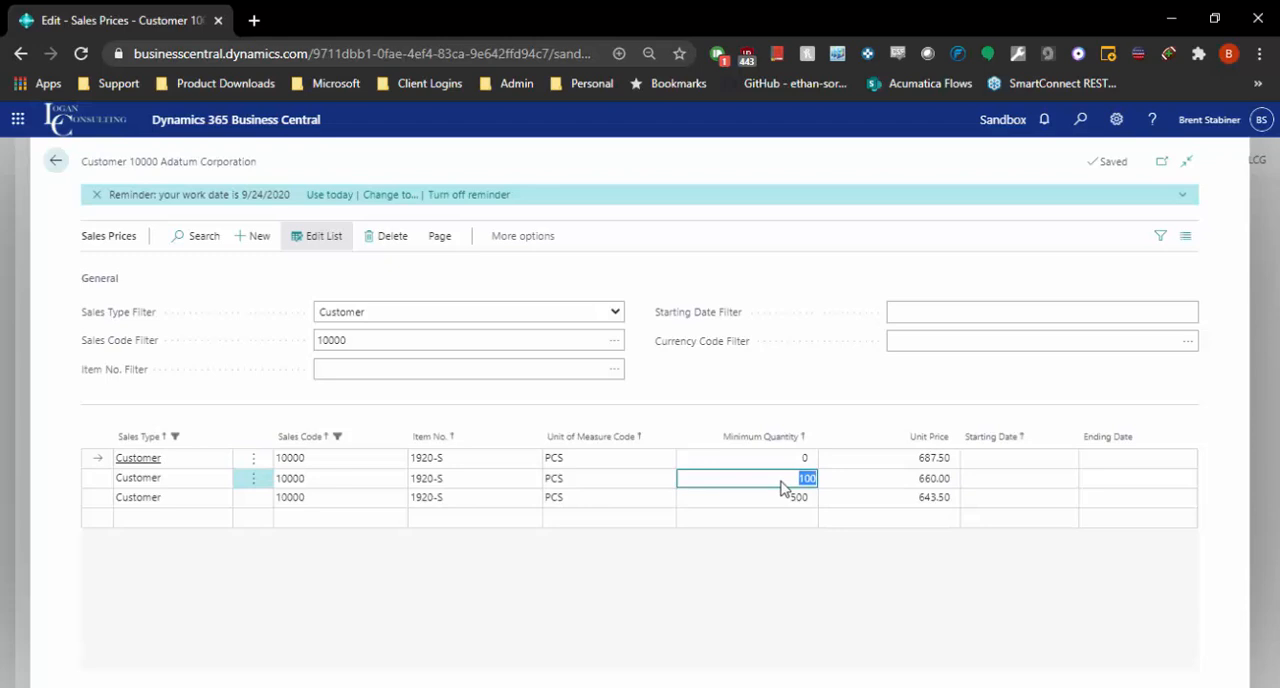
{"action": "left_click", "coordinate": [922, 482]}
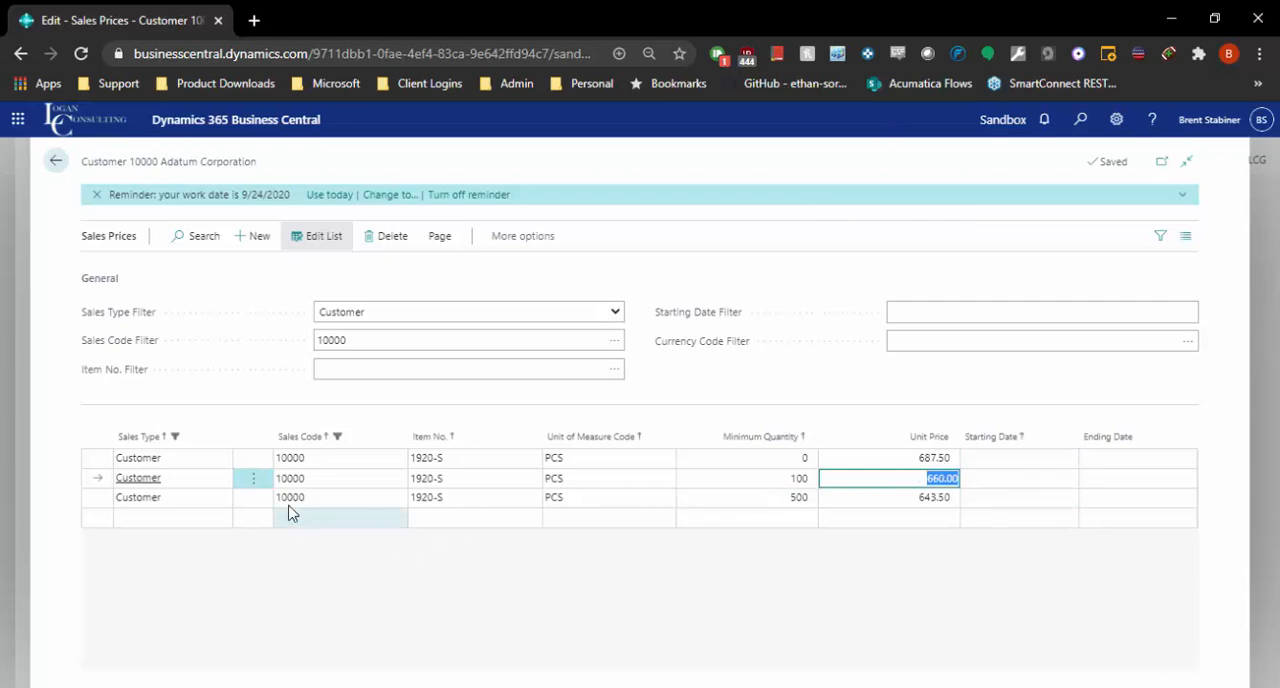
{"action": "left_click", "coordinate": [156, 524]}
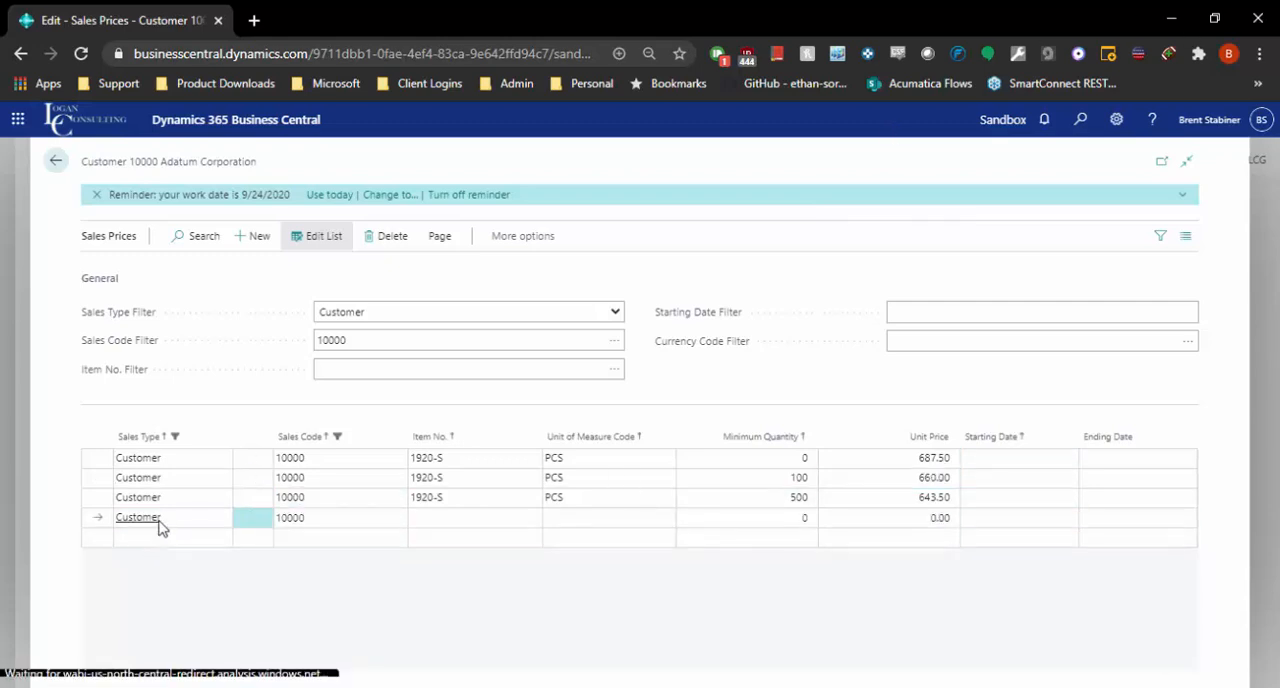
{"action": "left_click", "coordinate": [179, 500]}
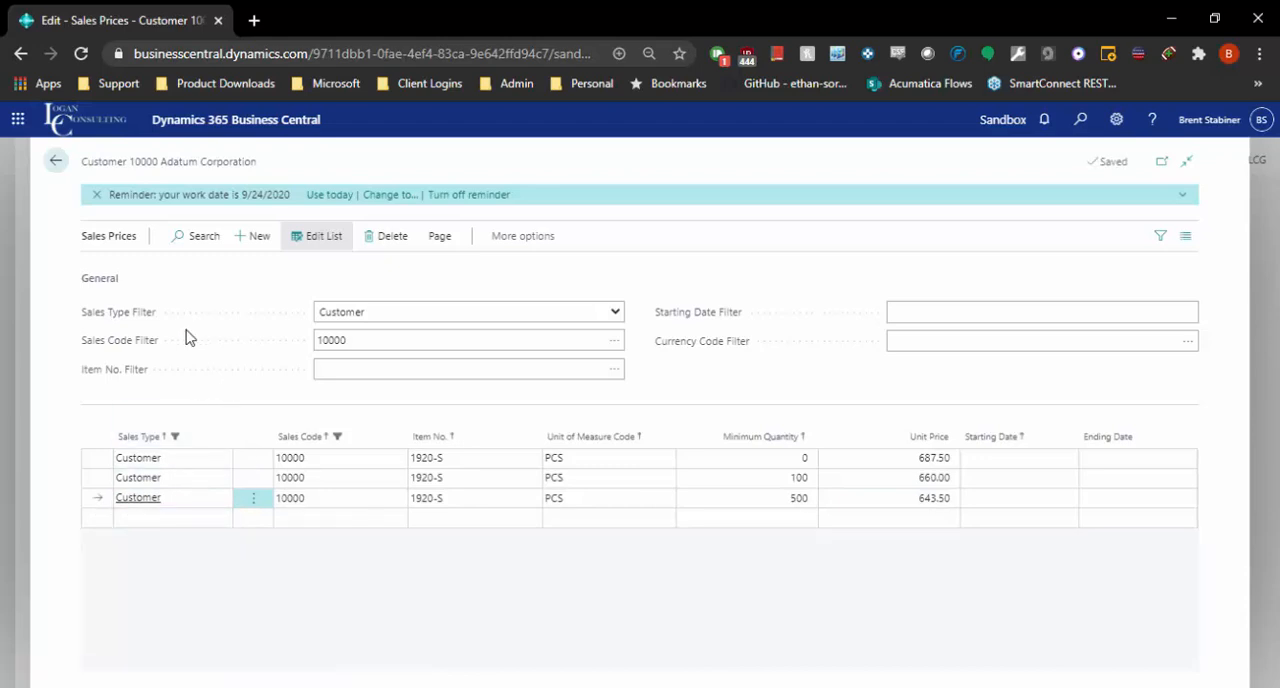
{"action": "left_click", "coordinate": [55, 160]}
Check the available Customer Price Group choices in the Invoicing section without changing the selection.
{"action": "scroll", "coordinate": [868, 578], "scroll_direction": "down", "scroll_amount": 10}
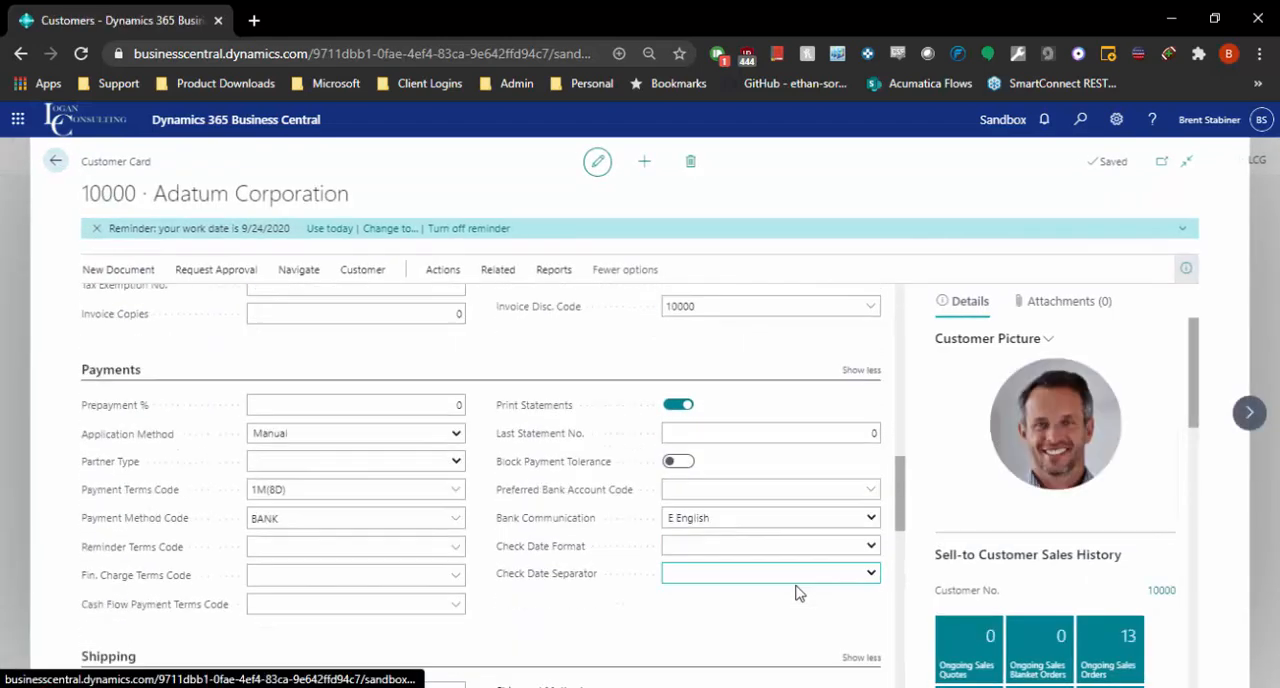
{"action": "scroll", "coordinate": [722, 475], "scroll_direction": "down", "scroll_amount": 3}
{"action": "scroll", "coordinate": [734, 490], "scroll_direction": "up", "scroll_amount": 10}
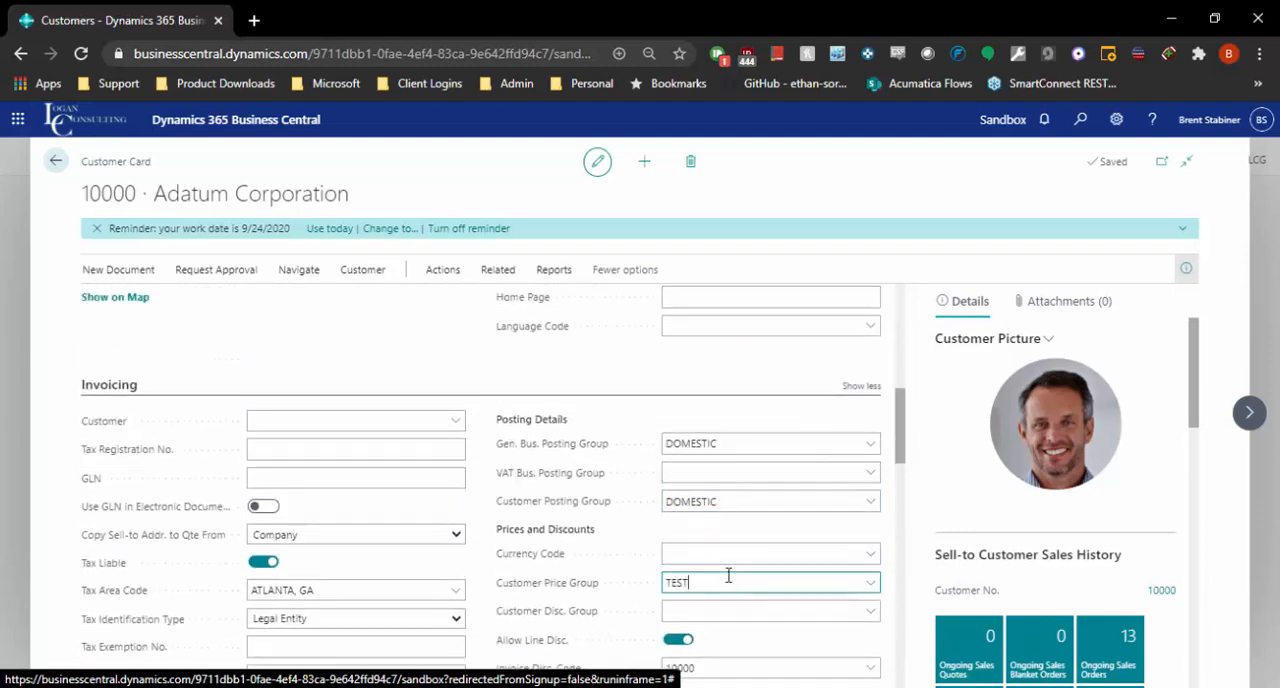
{"action": "left_click", "coordinate": [864, 583]}
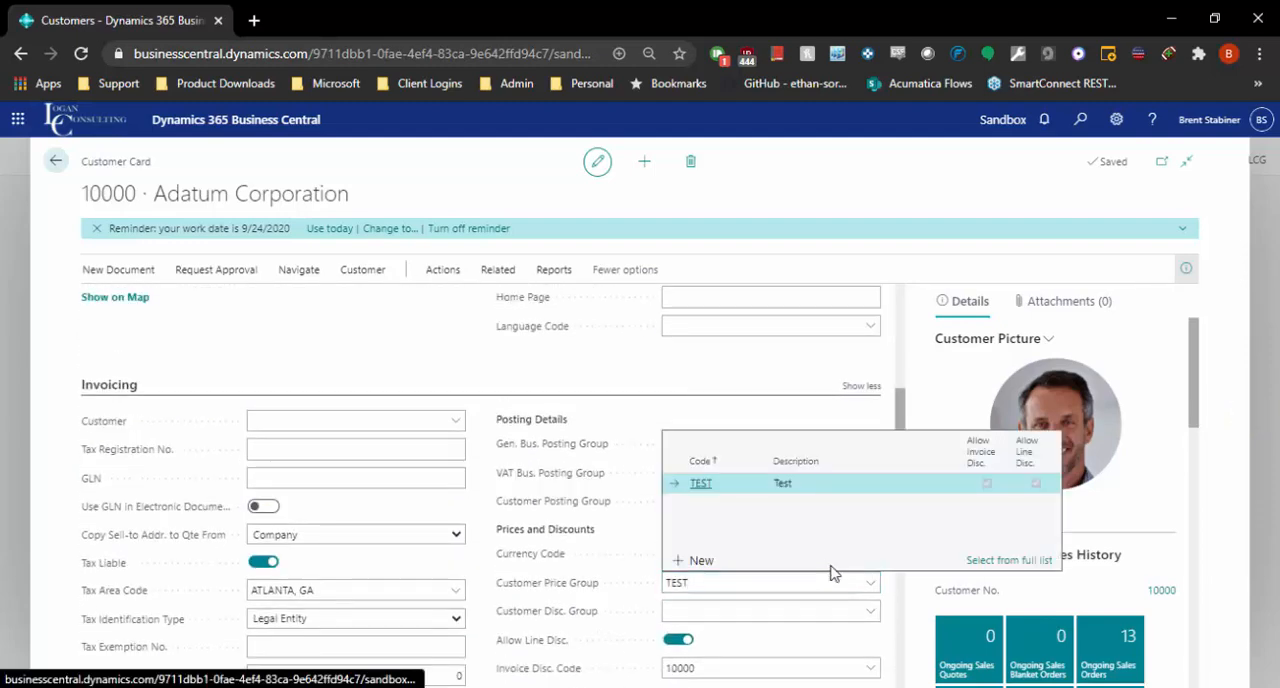
{"action": "left_click", "coordinate": [543, 358]}
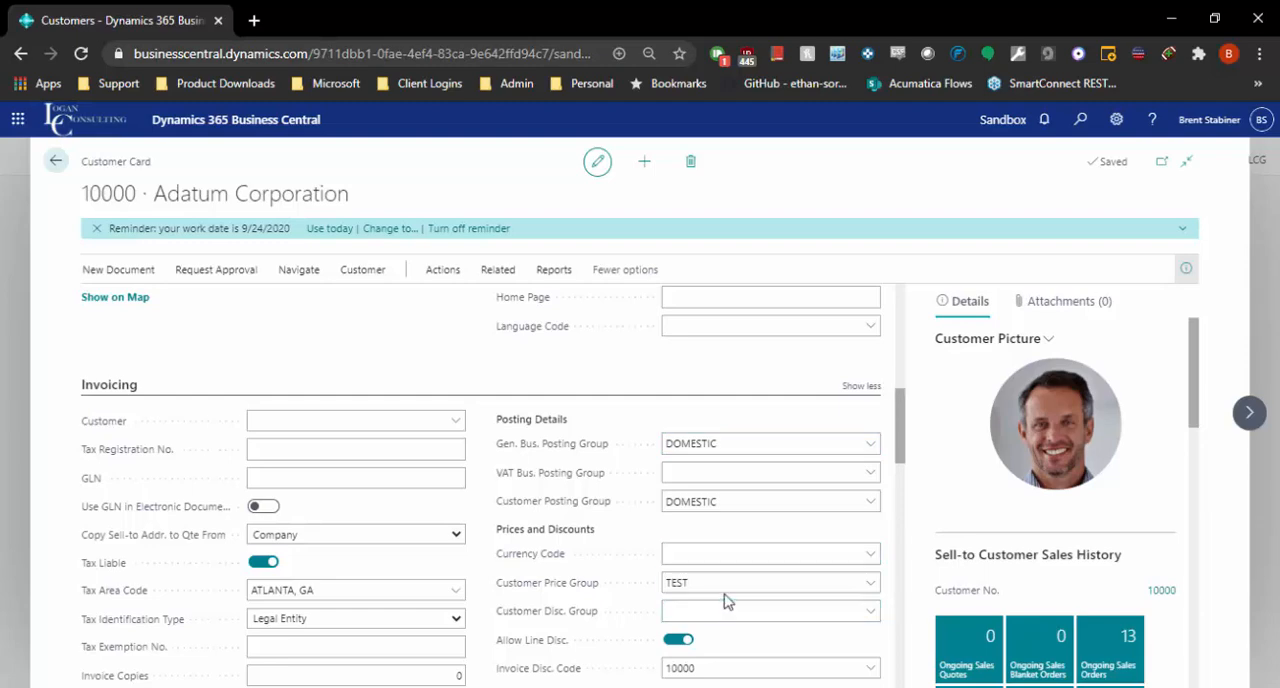
Review the Payments section, checking the Payment Terms Code and the available Payment Method Code choices.
{"action": "scroll", "coordinate": [430, 485], "scroll_direction": "down", "scroll_amount": 3}
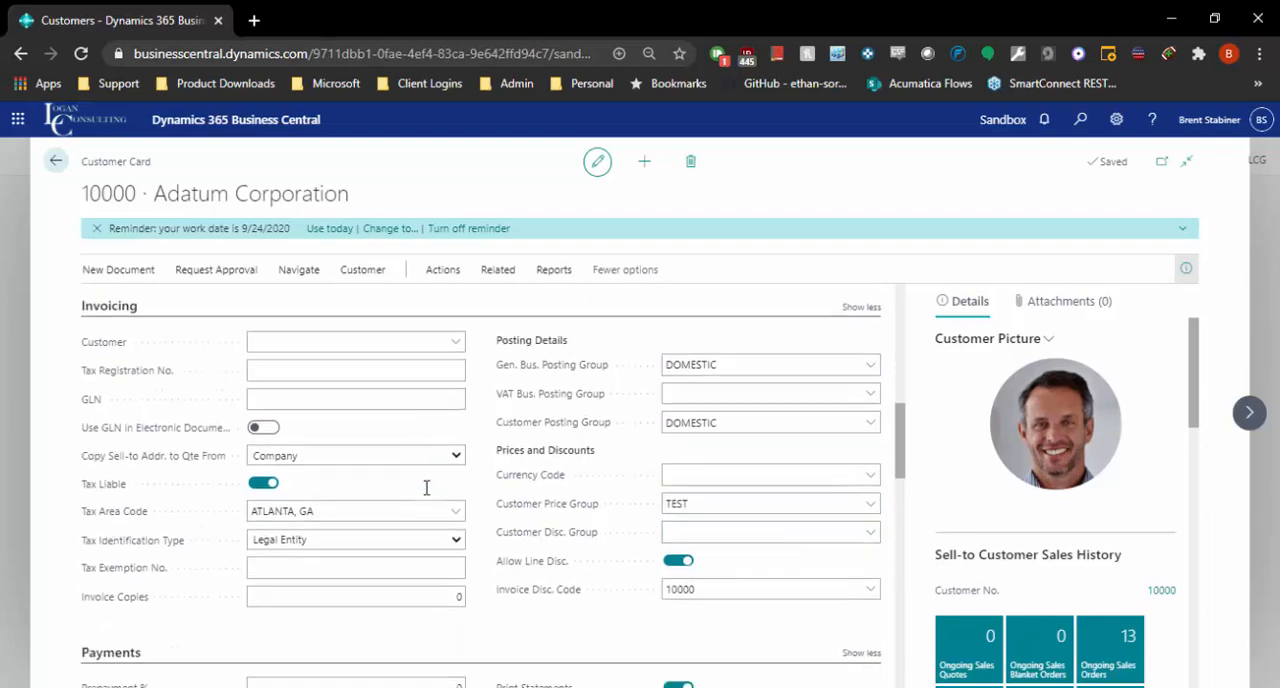
{"action": "scroll", "coordinate": [343, 562], "scroll_direction": "down", "scroll_amount": 1}
{"action": "left_click", "coordinate": [323, 504]}
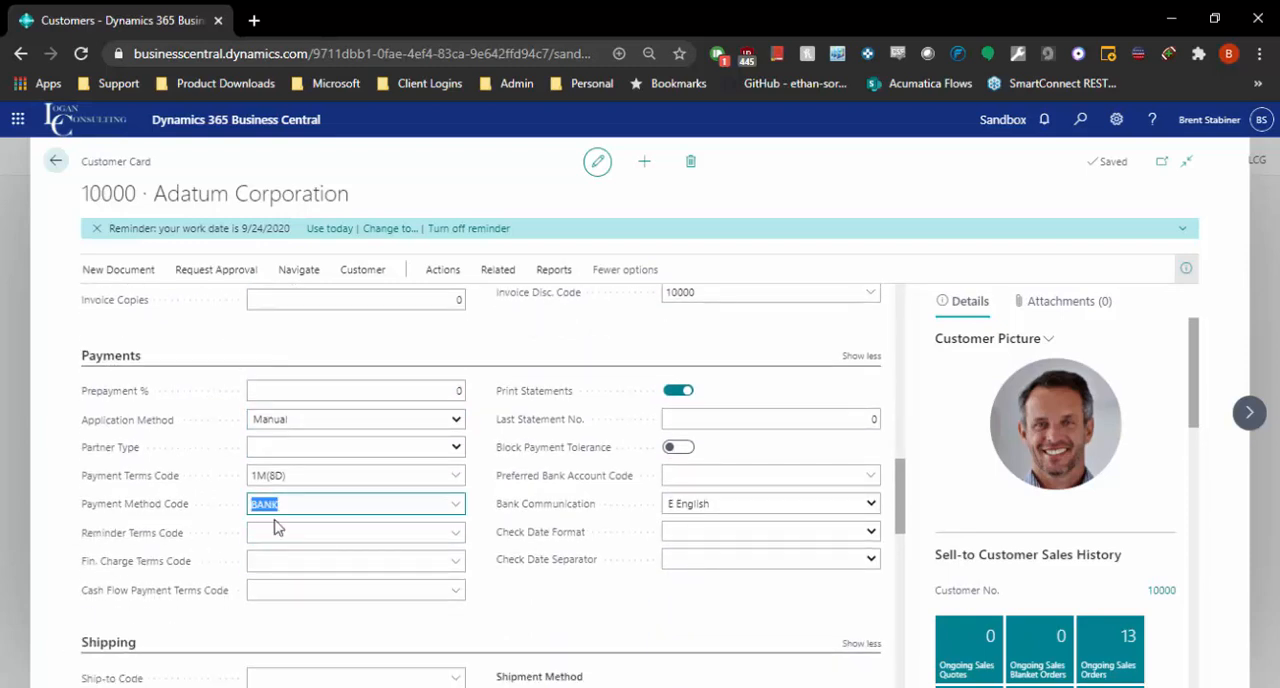
{"action": "left_click", "coordinate": [360, 477]}
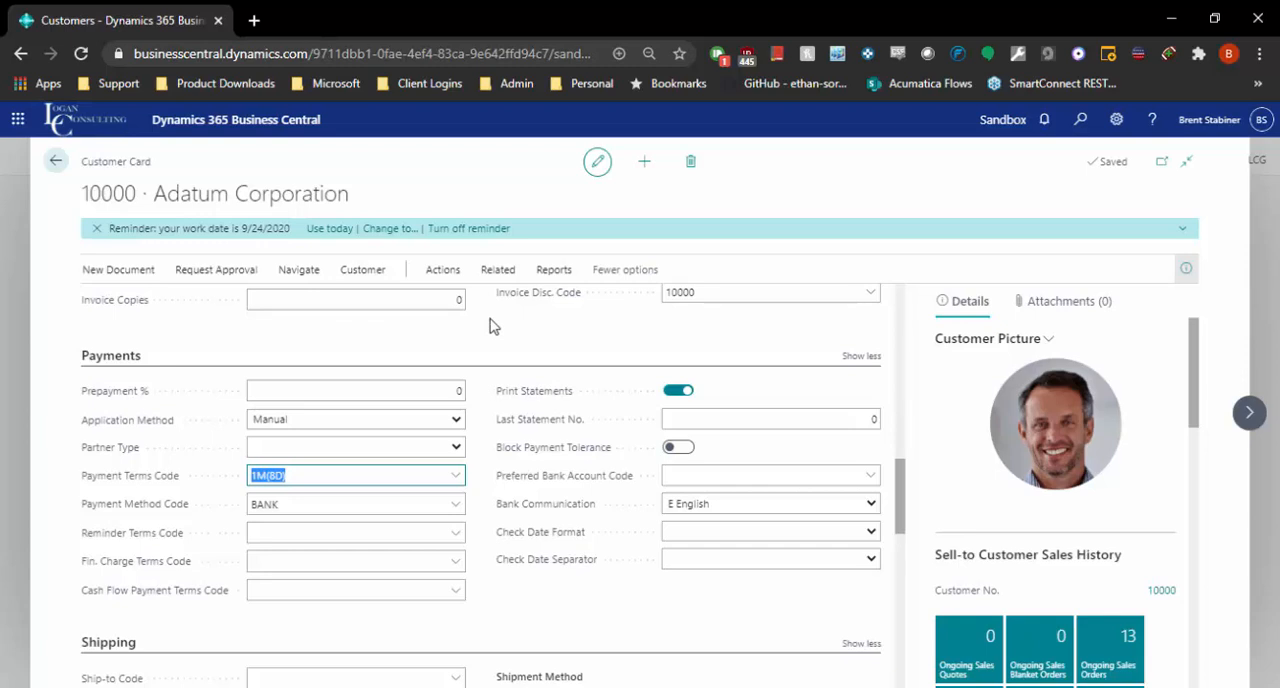
{"action": "left_click", "coordinate": [455, 508]}
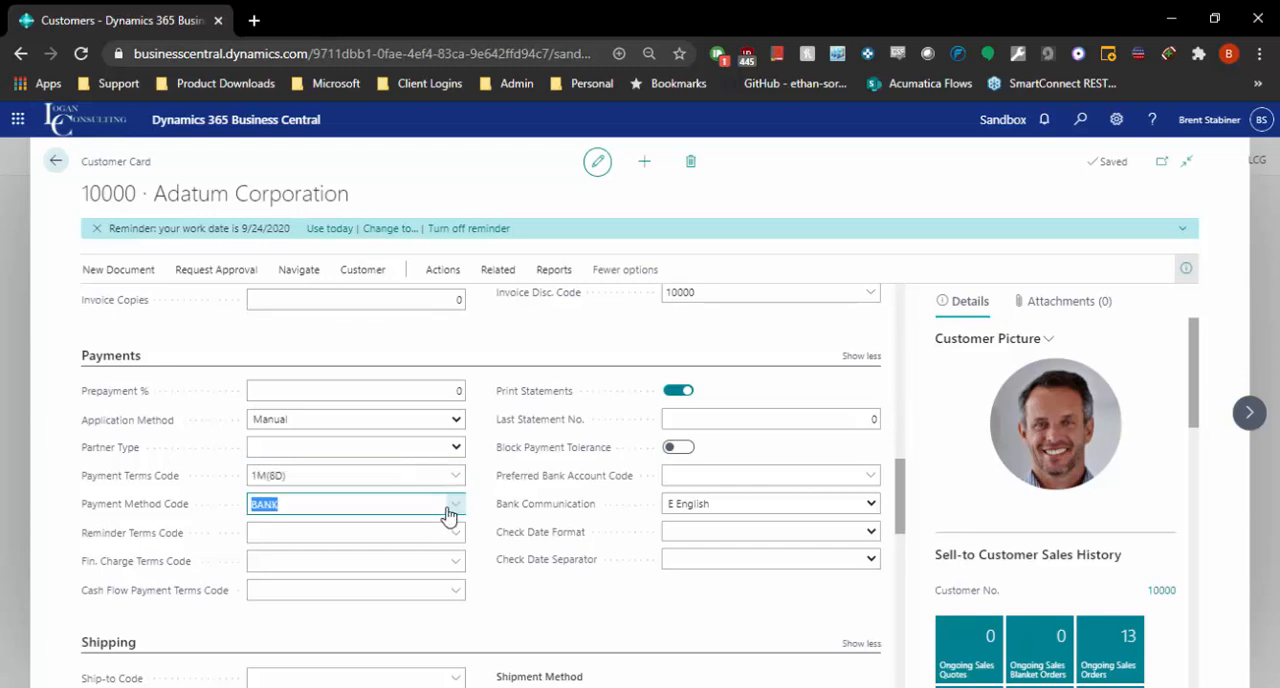
{"action": "left_click", "coordinate": [537, 630]}
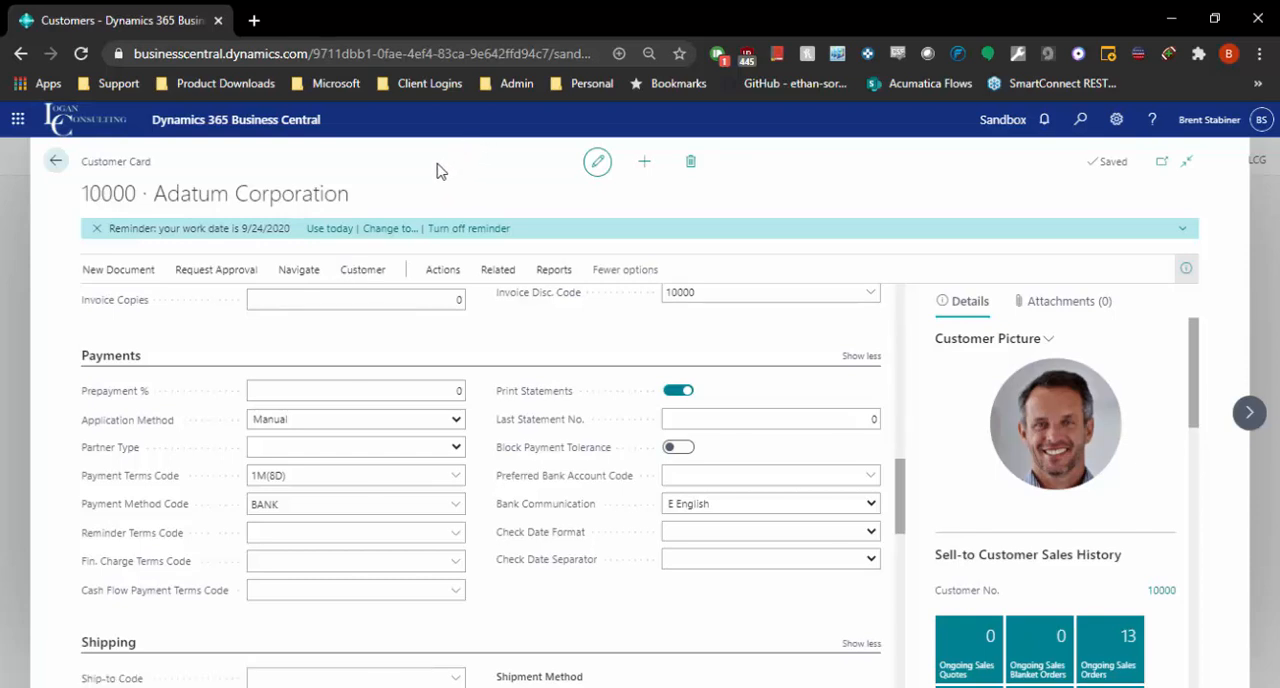
Check the full Ship-to Address List for the Ship-to Code in the Shipping section, and cancel the selection.
{"action": "scroll", "coordinate": [594, 507], "scroll_direction": "down", "scroll_amount": 2}
{"action": "scroll", "coordinate": [594, 507], "scroll_direction": "down", "scroll_amount": 2}
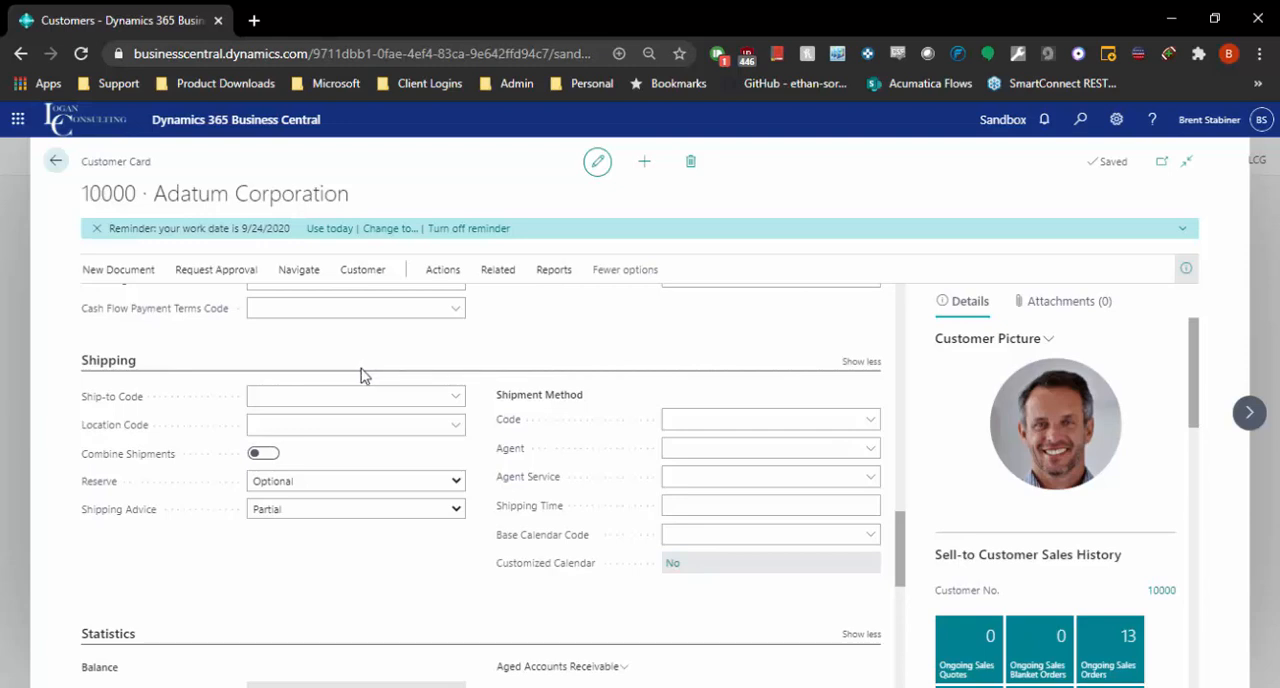
{"action": "left_click", "coordinate": [284, 399]}
{"action": "left_click", "coordinate": [296, 394]}
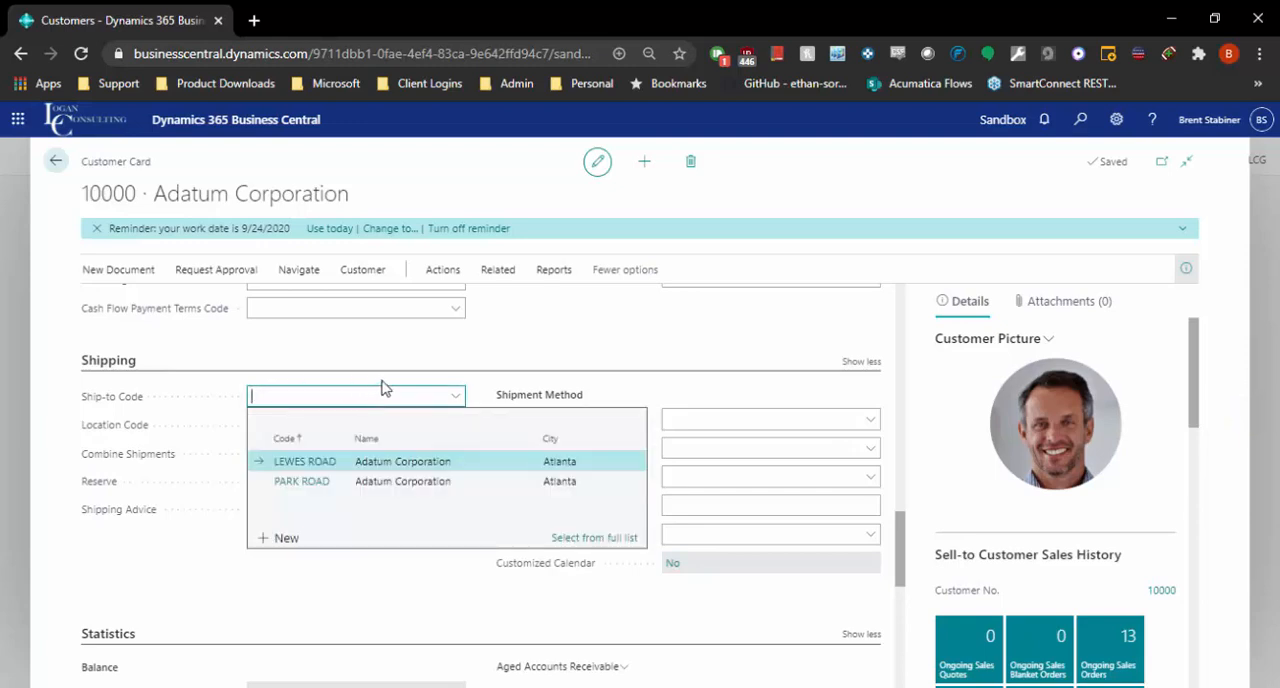
{"action": "left_click", "coordinate": [577, 540]}
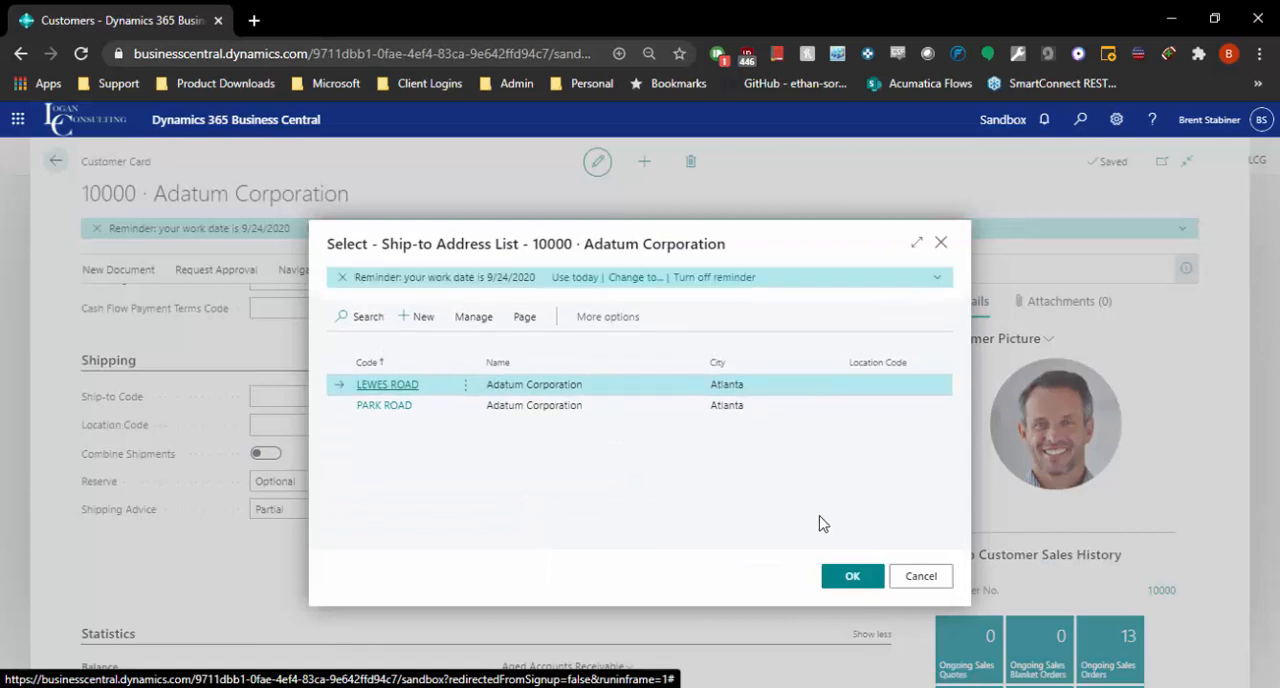
{"action": "left_click", "coordinate": [912, 572]}
Look over the Shipping section again and place the focus in the Ship-to Code field.
{"action": "scroll", "coordinate": [430, 472], "scroll_direction": "down", "scroll_amount": 8}
{"action": "scroll", "coordinate": [326, 414], "scroll_direction": "up", "scroll_amount": 2}
{"action": "scroll", "coordinate": [328, 416], "scroll_direction": "up", "scroll_amount": 3}
{"action": "scroll", "coordinate": [309, 420], "scroll_direction": "down", "scroll_amount": 8}
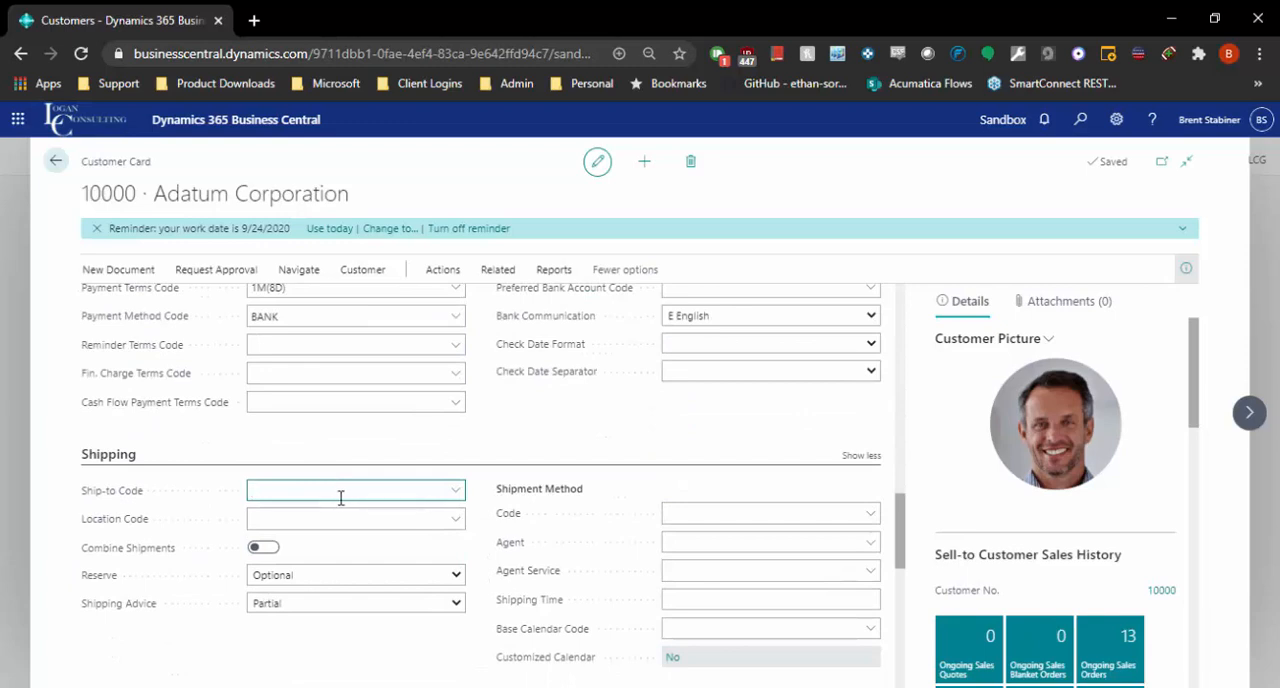
{"action": "left_click", "coordinate": [320, 494]}
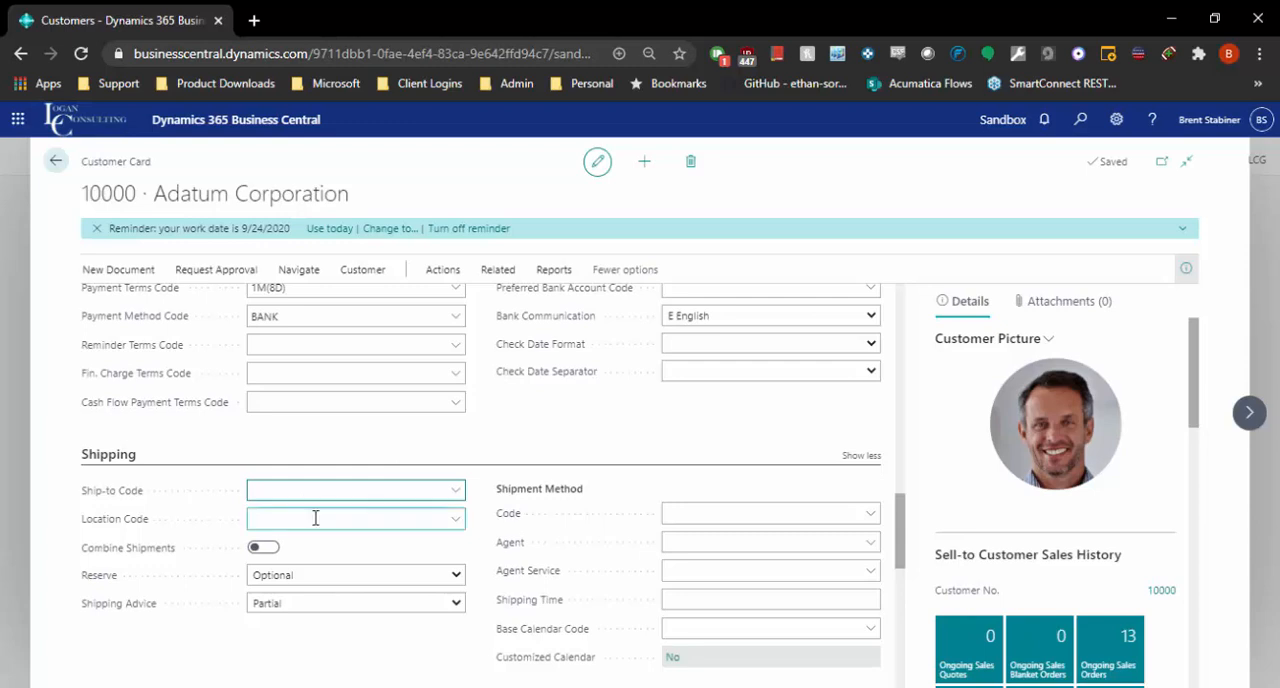
Review the rest of the Shipping section and the Statistics section, and close the customer card to return to the Customers list.
{"action": "scroll", "coordinate": [742, 362], "scroll_direction": "down", "scroll_amount": 2}
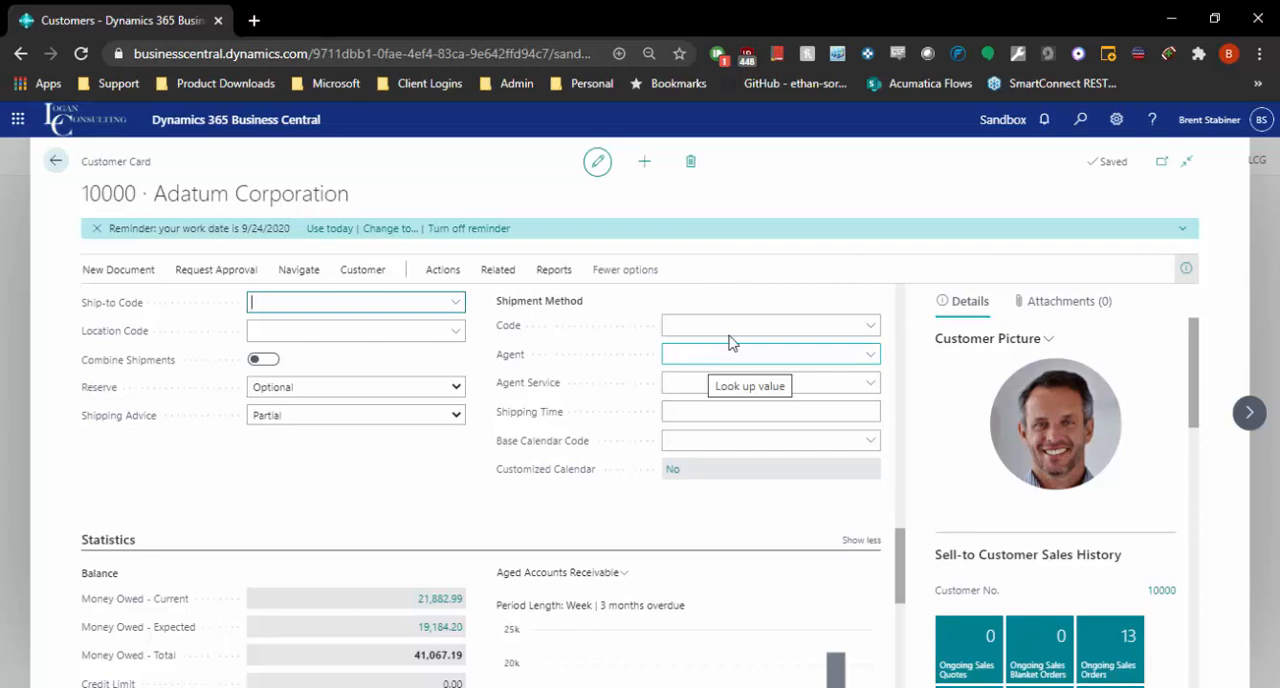
{"action": "scroll", "coordinate": [600, 380], "scroll_direction": "down", "scroll_amount": 1}
{"action": "scroll", "coordinate": [592, 380], "scroll_direction": "up", "scroll_amount": 6}
{"action": "scroll", "coordinate": [592, 380], "scroll_direction": "up", "scroll_amount": 8}
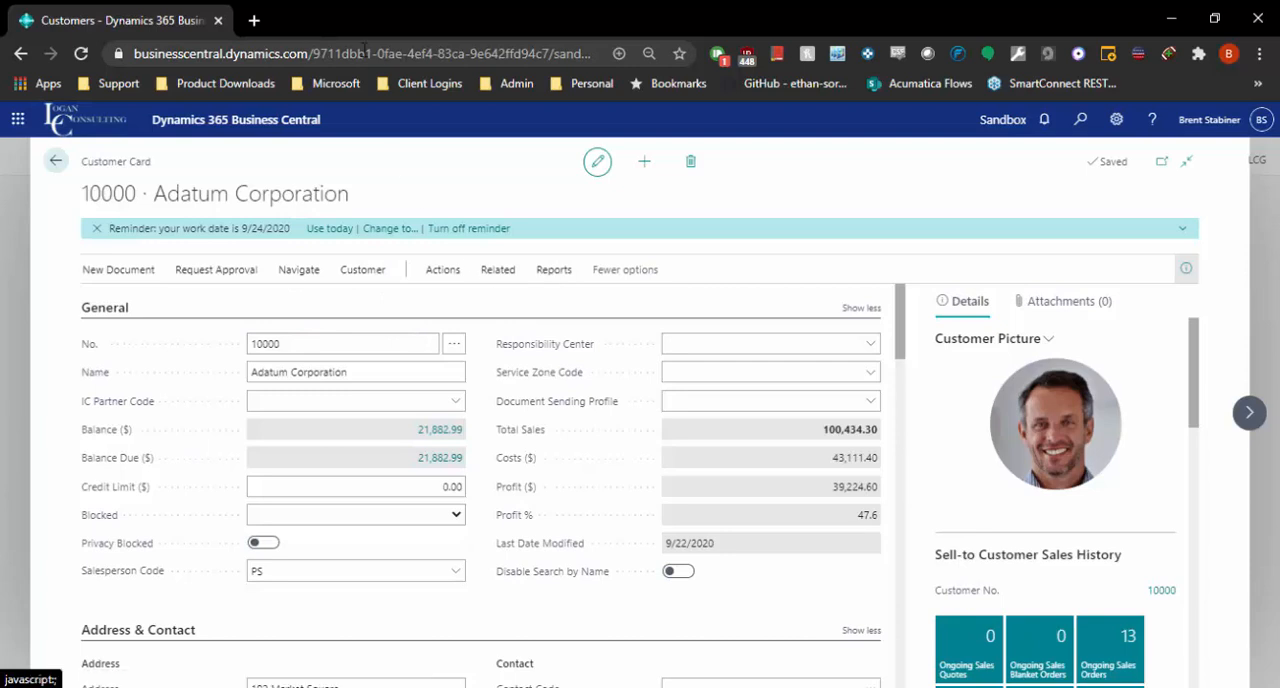
{"action": "left_click", "coordinate": [54, 170]}
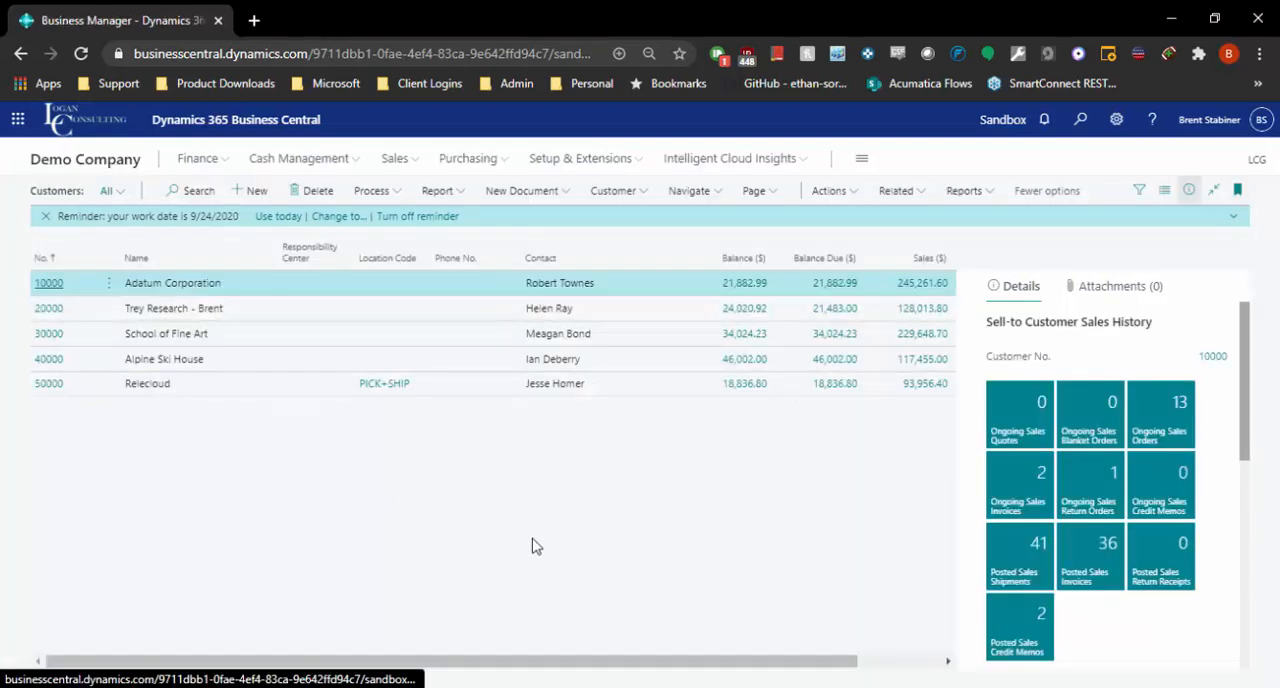
{"action": "left_click", "coordinate": [405, 165]}
{"action": "left_click", "coordinate": [1074, 119]}
{"action": "type", "text": "sales inv"}
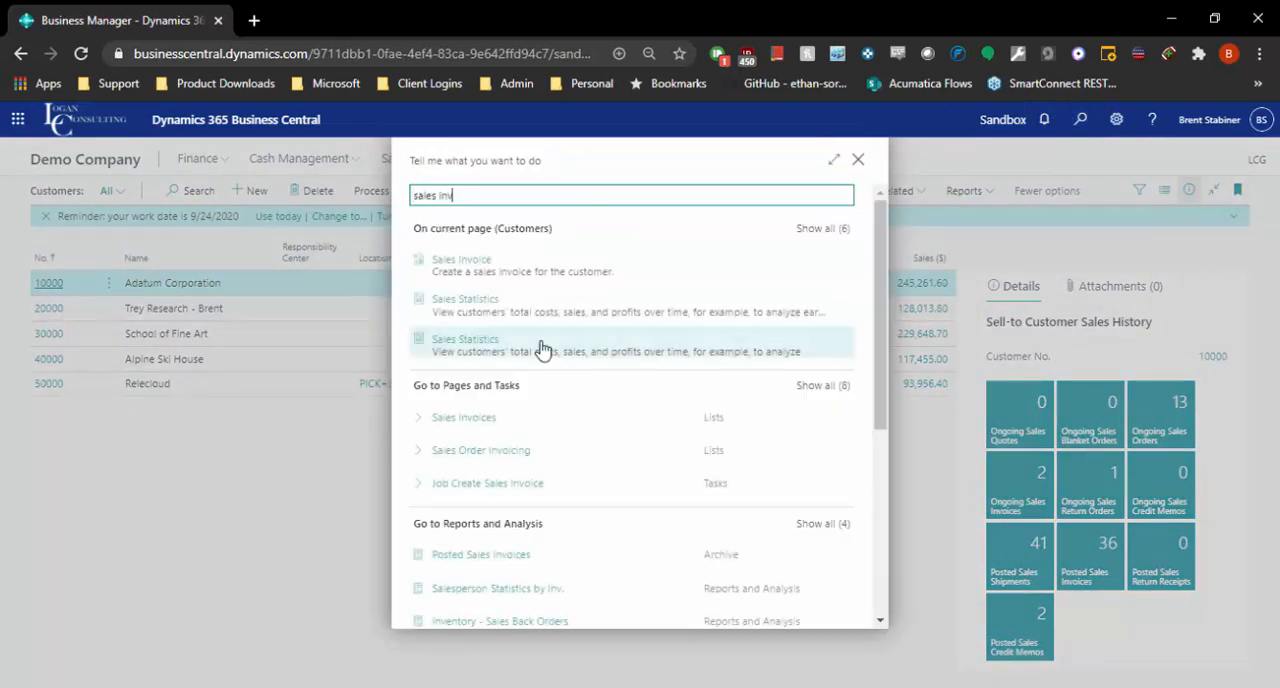
{"action": "key", "text": "BackSpace"}
{"action": "key", "text": "BackSpace"}
{"action": "key", "text": "BackSpace"}
{"action": "key", "text": "BackSpace"}
{"action": "key", "text": "BackSpace"}
{"action": "key", "text": "BackSpace"}
{"action": "key", "text": "BackSpace"}
{"action": "key", "text": "BackSpace"}
{"action": "key", "text": "BackSpace"}
{"action": "key", "text": "Escape"}
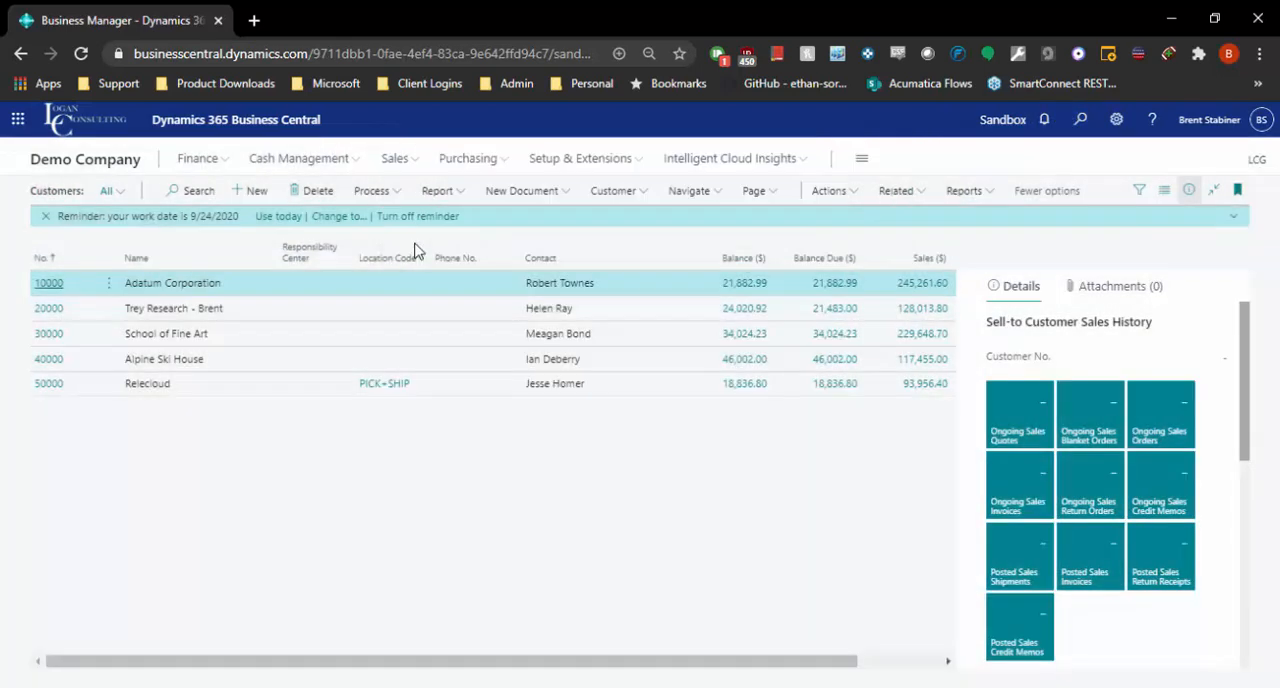
Go to the Sales Invoices list and start a new sales invoice.
{"action": "left_click", "coordinate": [525, 192]}
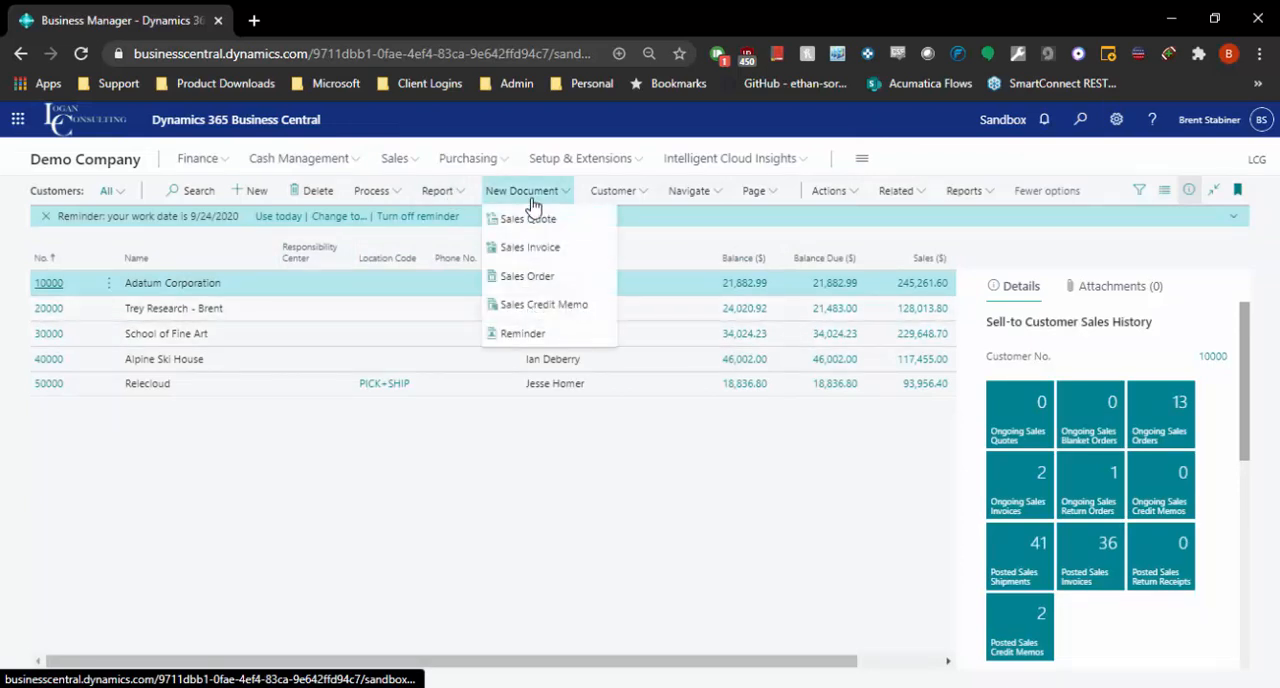
{"action": "left_click", "coordinate": [396, 160]}
{"action": "left_click", "coordinate": [356, 192]}
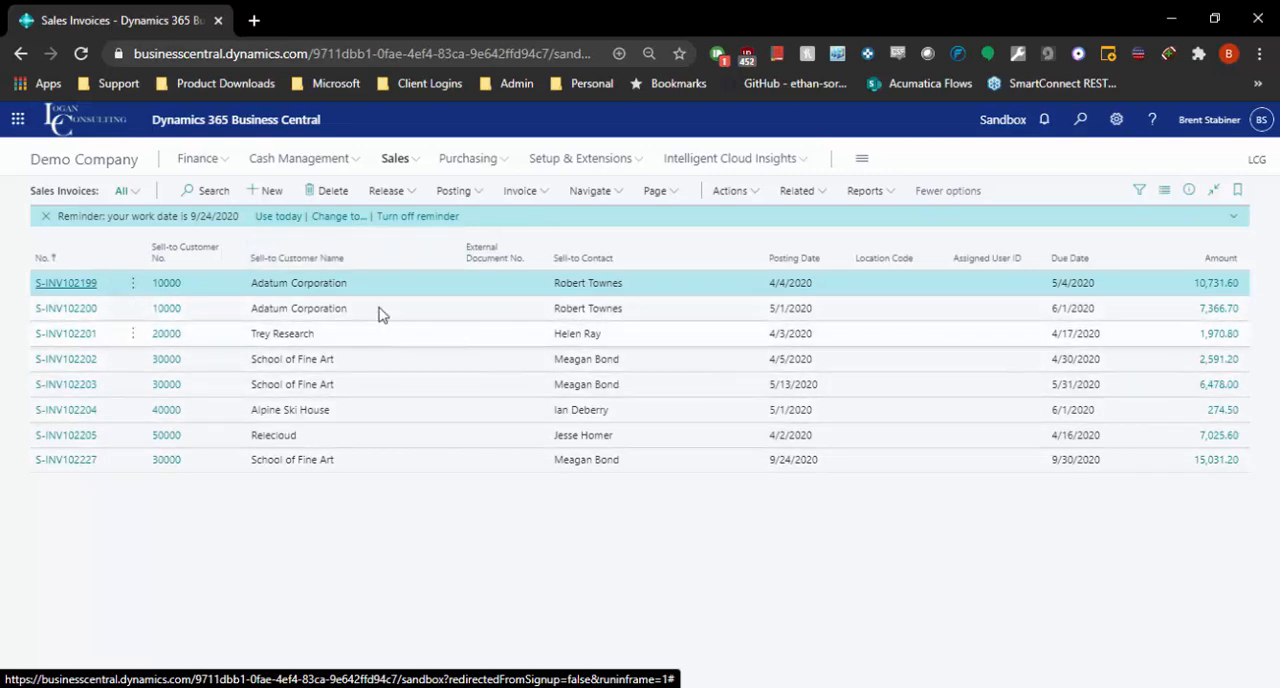
{"action": "left_click", "coordinate": [265, 193]}
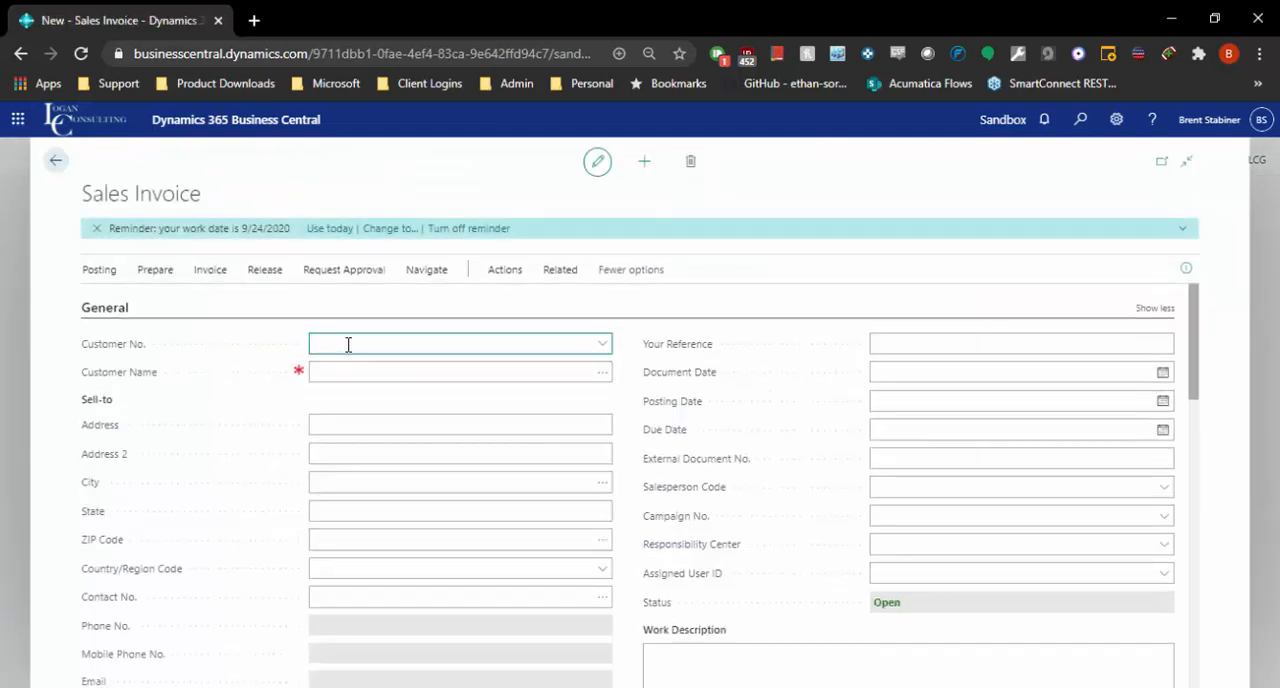
Choose Adatum Corporation as the customer of the new sales invoice.
{"action": "left_click", "coordinate": [348, 344]}
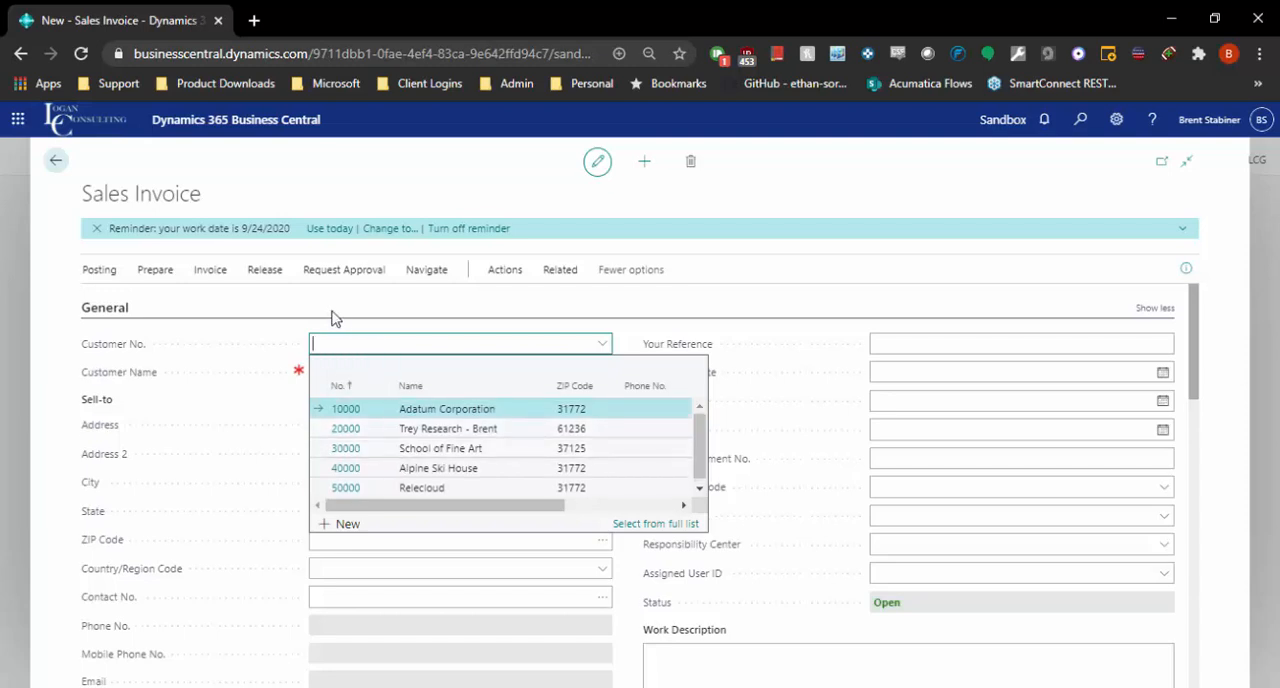
{"action": "type", "text": "adat"}
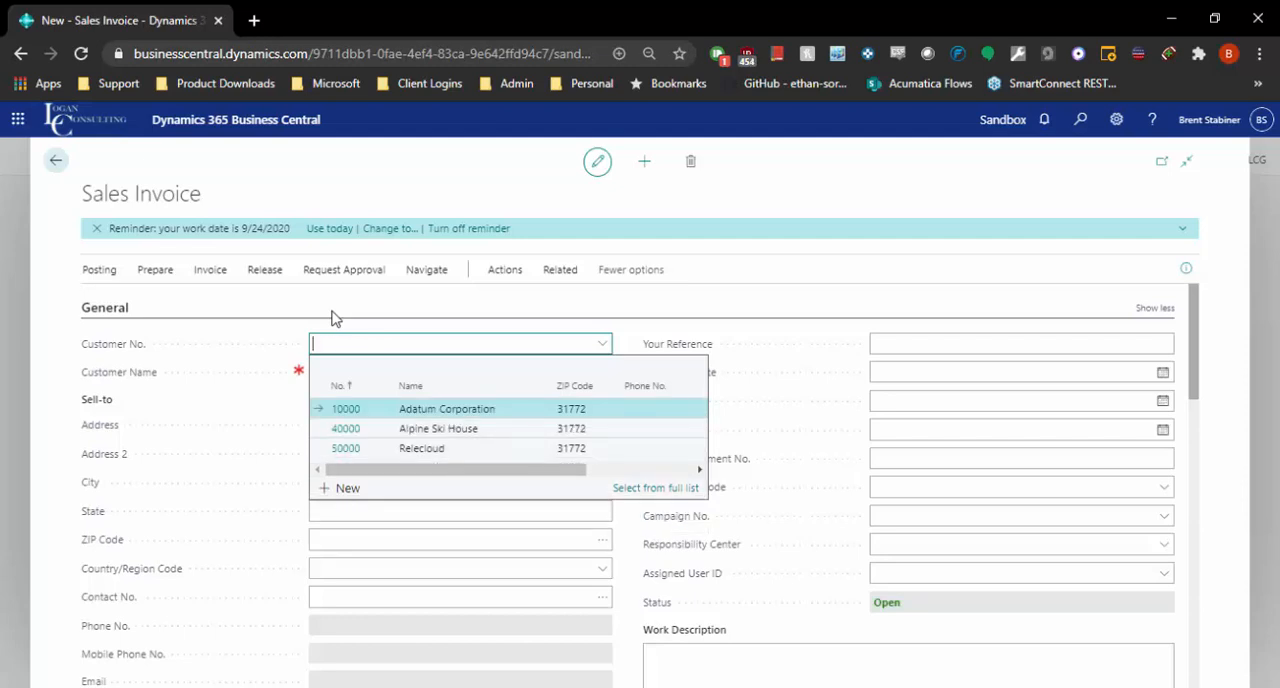
{"action": "left_click", "coordinate": [352, 414]}
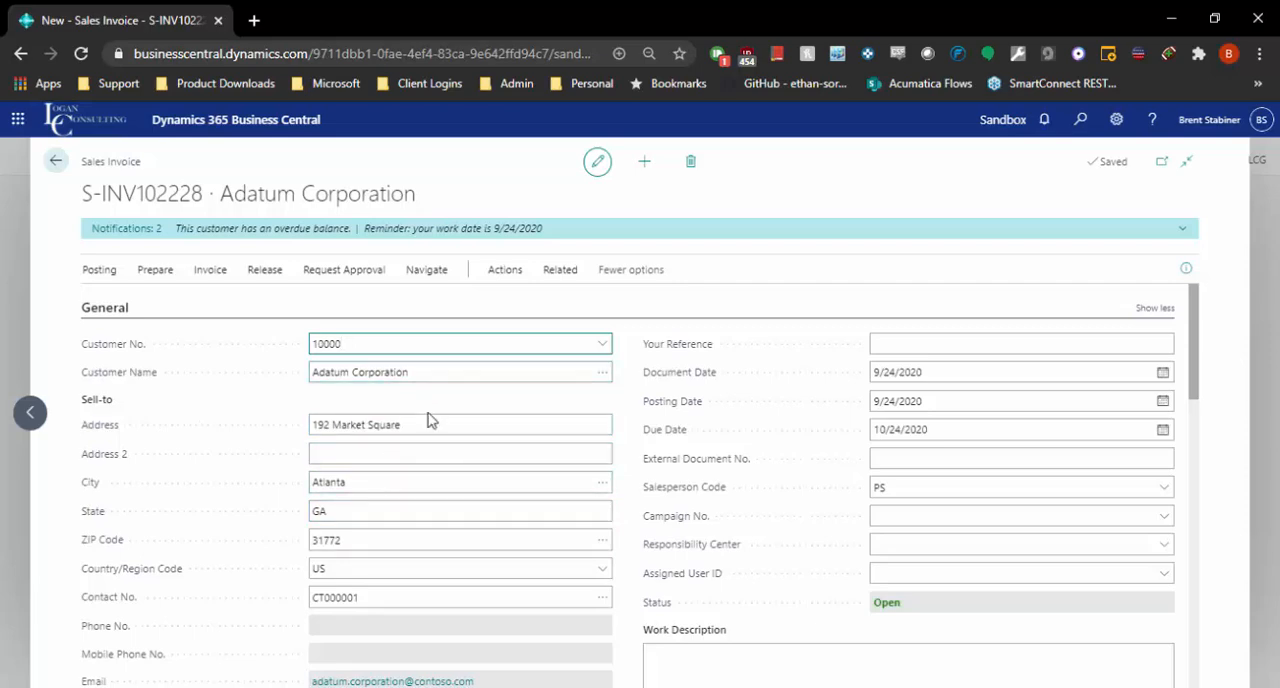
Check the Ship-to choices under the invoice's Shipping and Billing section and keep Default (Sell-to Address).
{"action": "scroll", "coordinate": [408, 451], "scroll_direction": "down", "scroll_amount": 5}
{"action": "scroll", "coordinate": [402, 462], "scroll_direction": "down", "scroll_amount": 10}
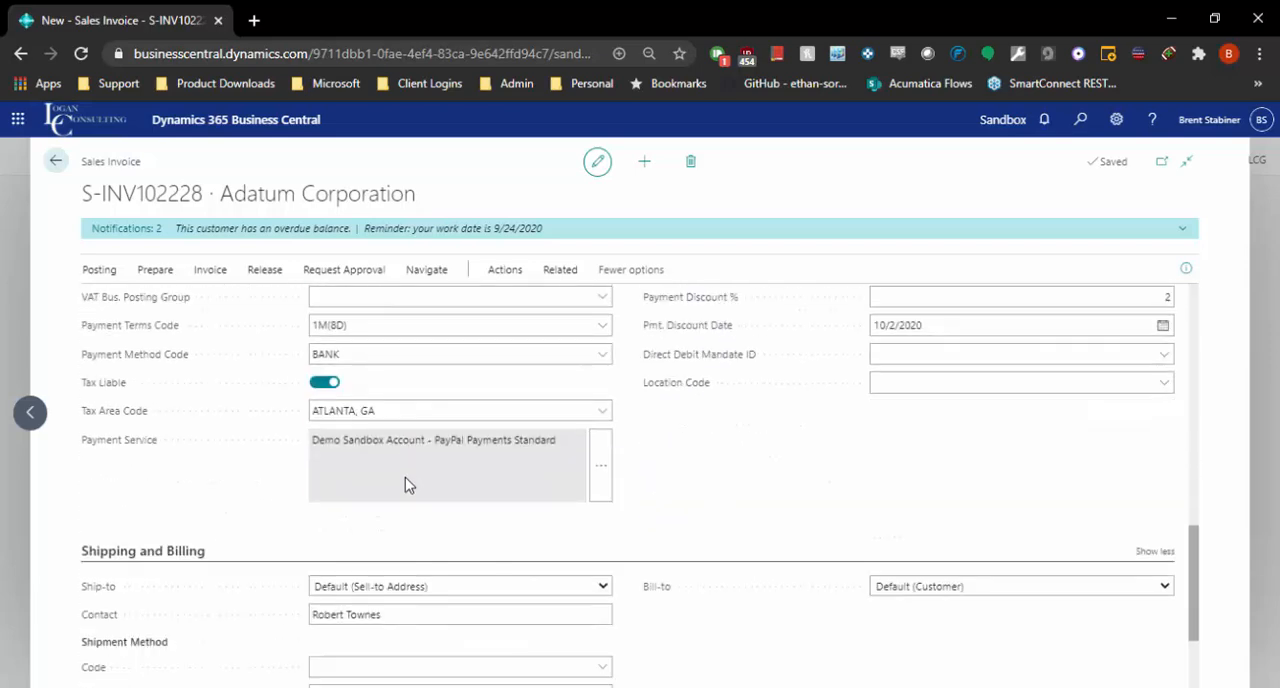
{"action": "left_click", "coordinate": [375, 494]}
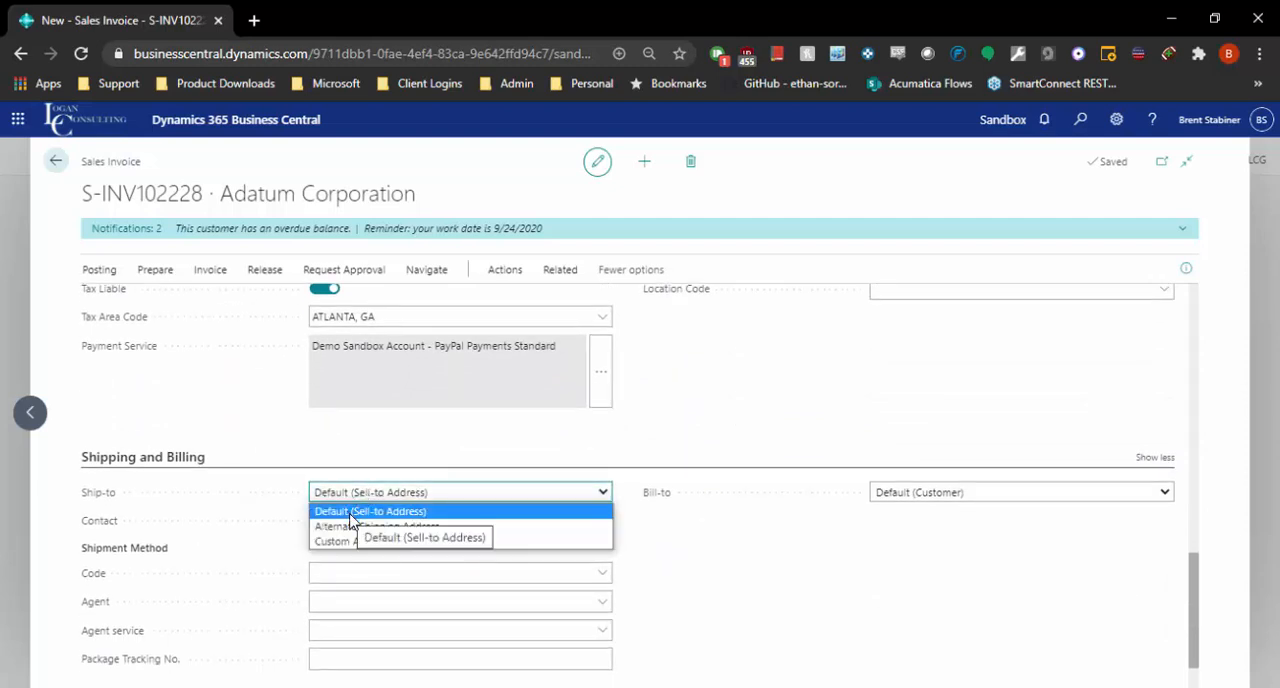
{"action": "left_click", "coordinate": [368, 512]}
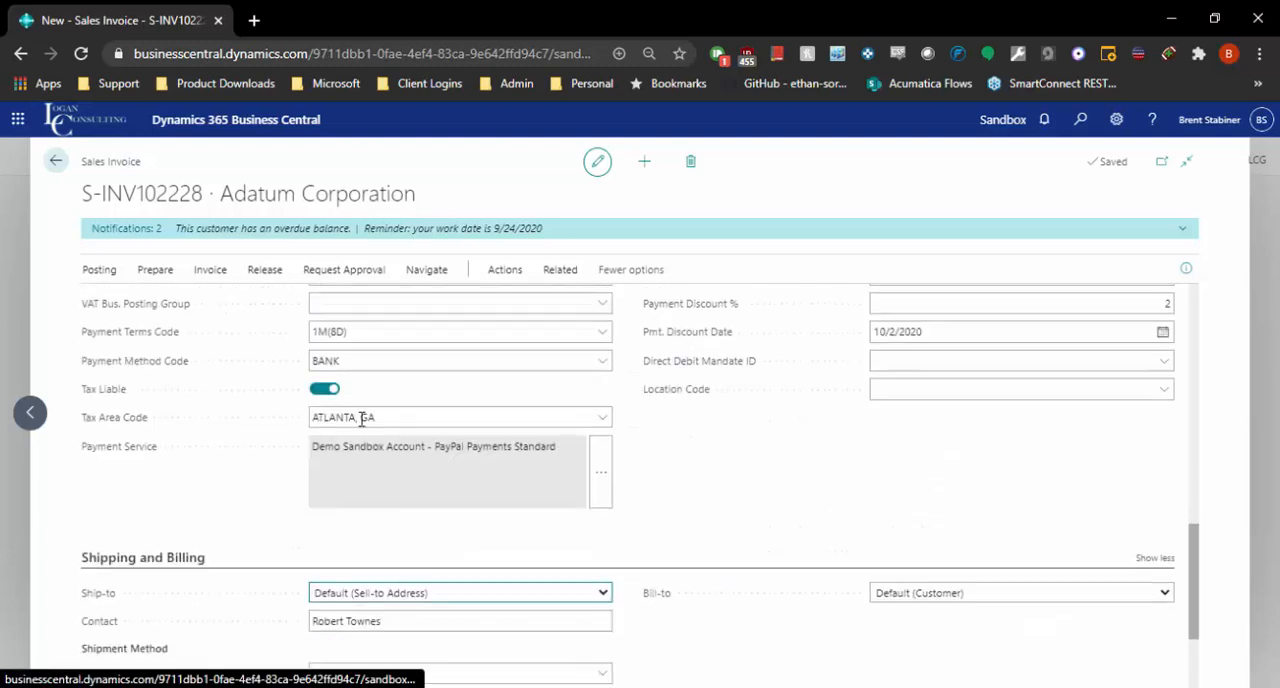
Check the customer's address list for the Alternate Shipping Address option, cancel it, and leave the Ship-to setting at its default.
{"action": "left_click", "coordinate": [423, 418]}
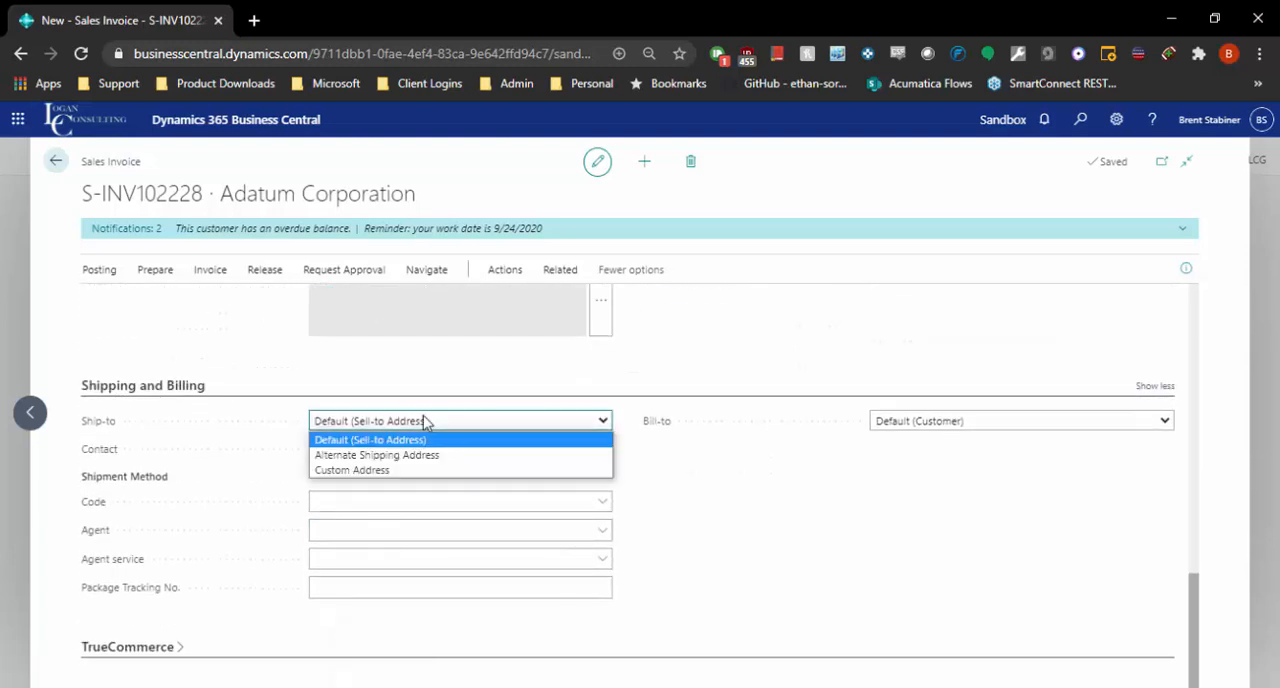
{"action": "left_click", "coordinate": [380, 458]}
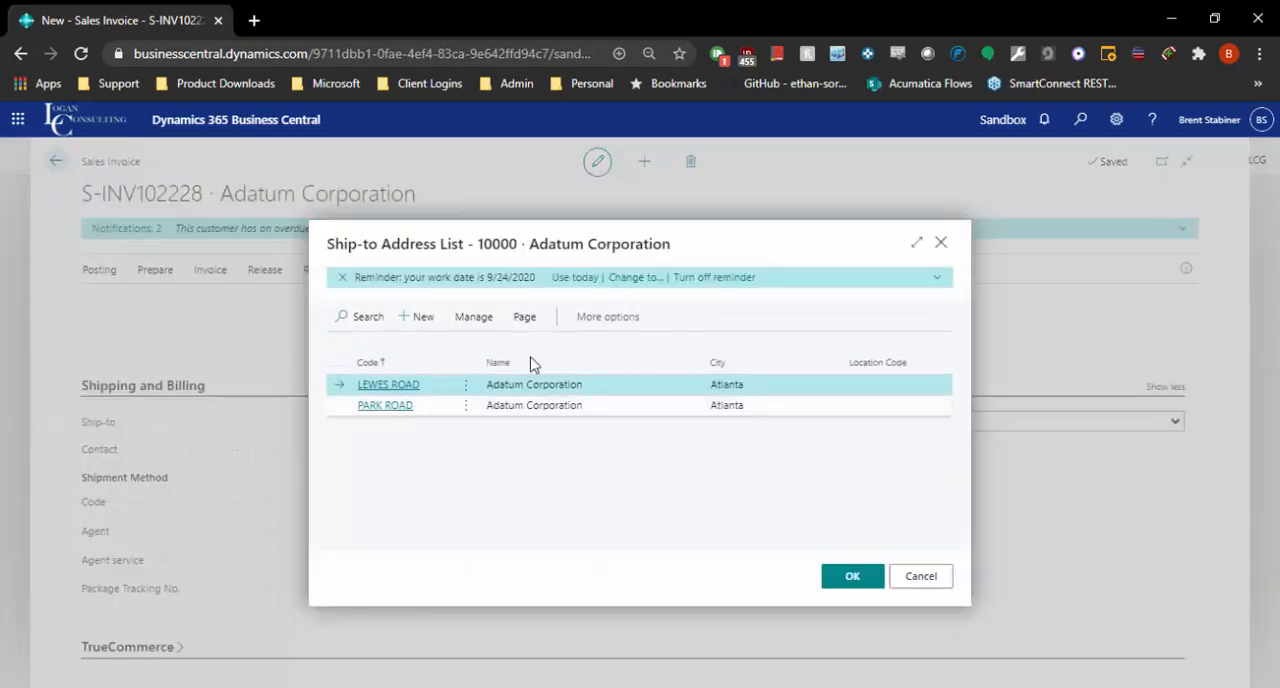
{"action": "left_click", "coordinate": [921, 576]}
{"action": "left_click", "coordinate": [478, 422]}
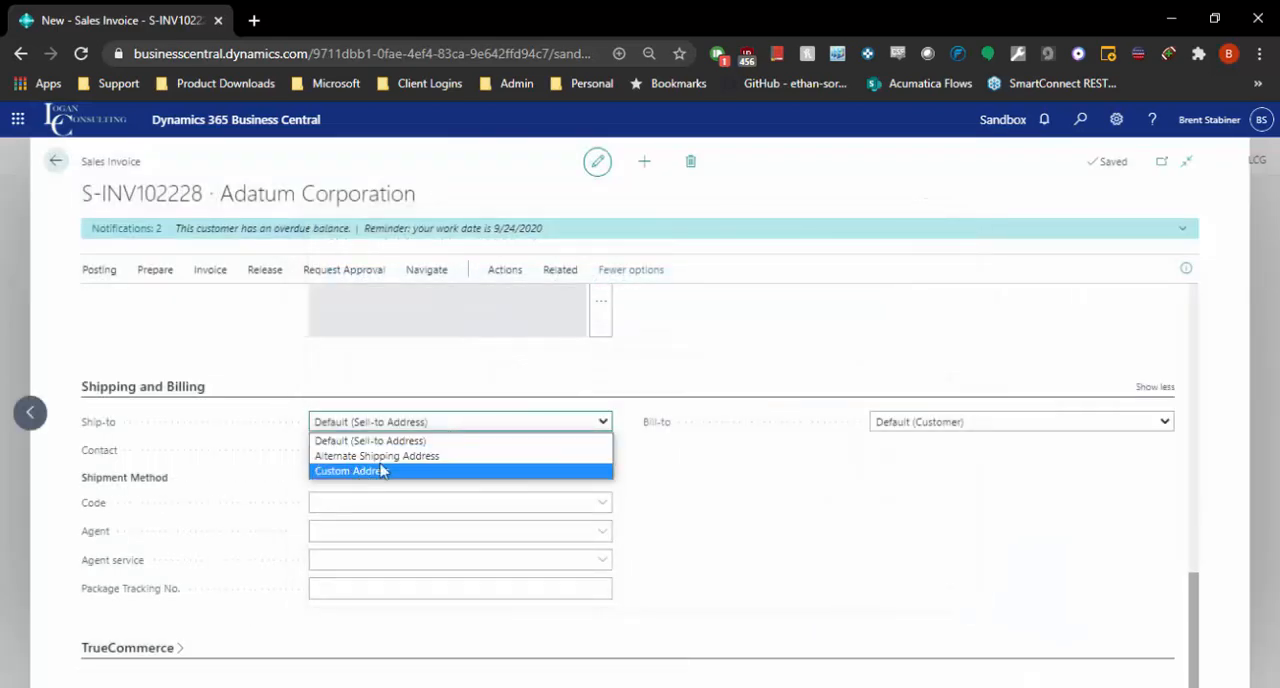
{"action": "key", "text": "Escape"}
{"action": "scroll", "coordinate": [726, 523], "scroll_direction": "up", "scroll_amount": 10}
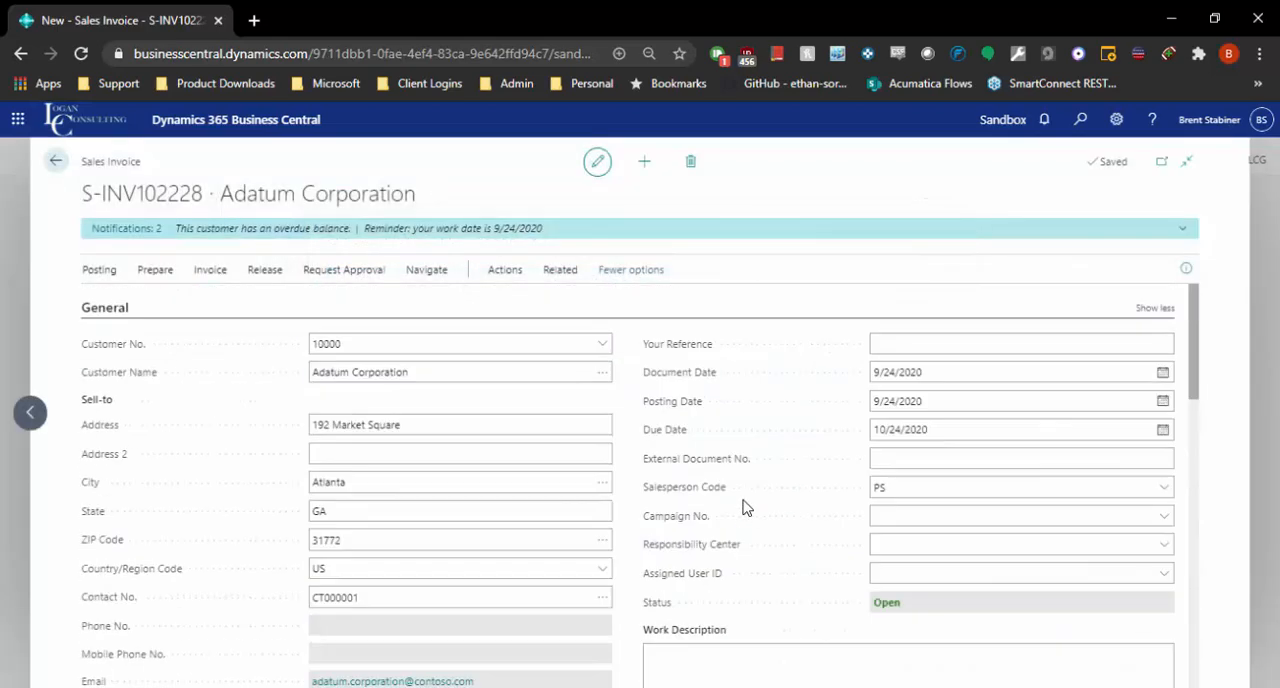
Check the Work Date in My Settings and close the settings without changing anything.
{"action": "scroll", "coordinate": [728, 503], "scroll_direction": "down", "scroll_amount": 1}
{"action": "scroll", "coordinate": [728, 486], "scroll_direction": "up", "scroll_amount": 1}
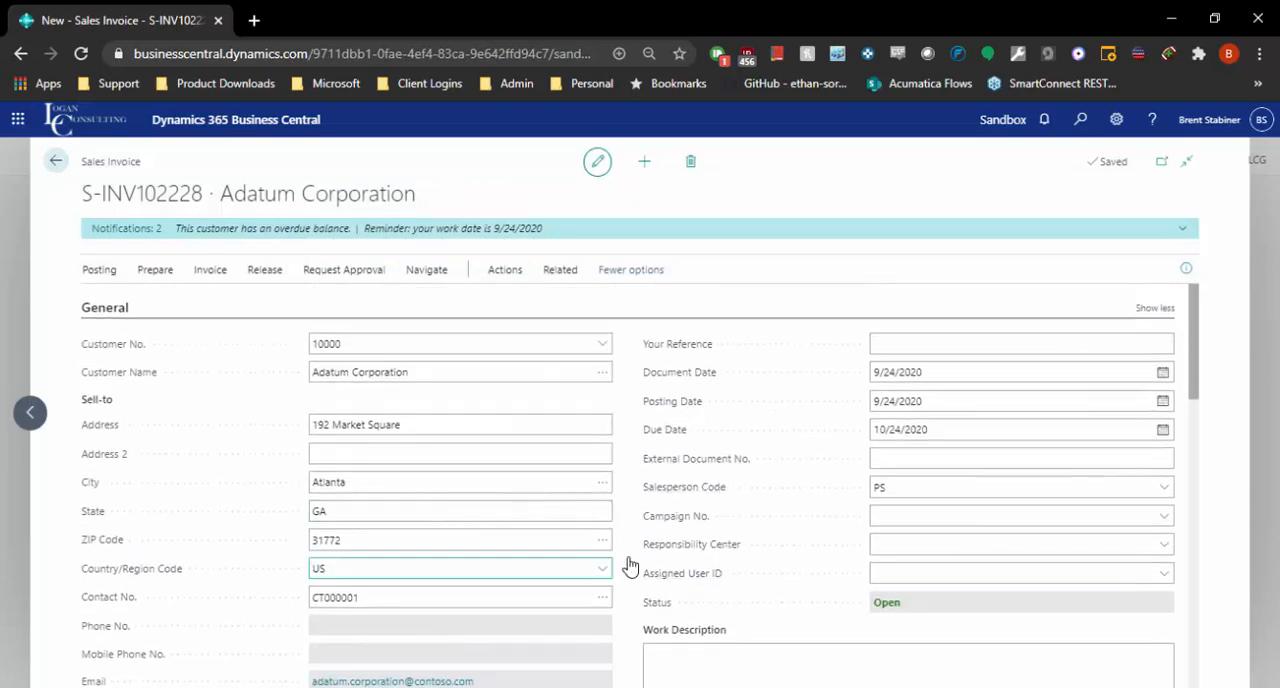
{"action": "left_click", "coordinate": [1118, 124]}
{"action": "left_click", "coordinate": [1089, 266]}
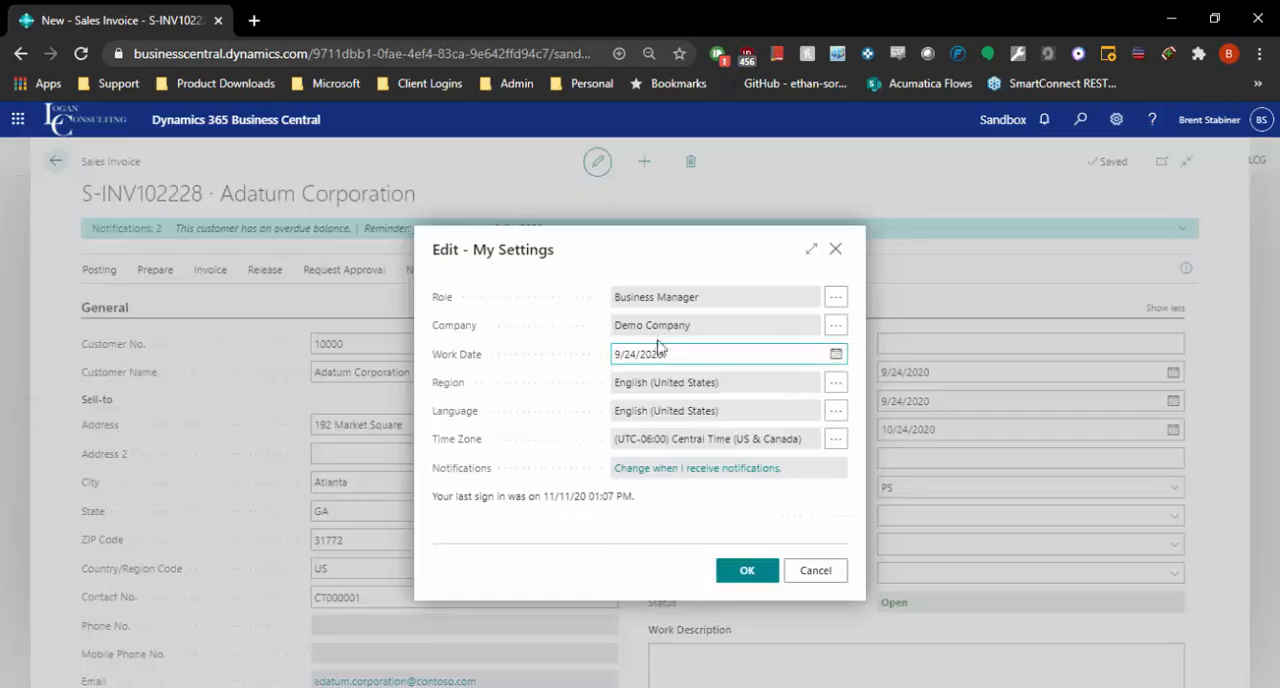
{"action": "left_click", "coordinate": [836, 248]}
Examine the Invoice Details section, including the Shipment Date and the Payment Terms Code brought in from the customer.
{"action": "scroll", "coordinate": [951, 428], "scroll_direction": "down", "scroll_amount": 5}
{"action": "scroll", "coordinate": [945, 400], "scroll_direction": "up", "scroll_amount": 1}
{"action": "scroll", "coordinate": [945, 400], "scroll_direction": "up", "scroll_amount": 10}
{"action": "scroll", "coordinate": [257, 560], "scroll_direction": "down", "scroll_amount": 11}
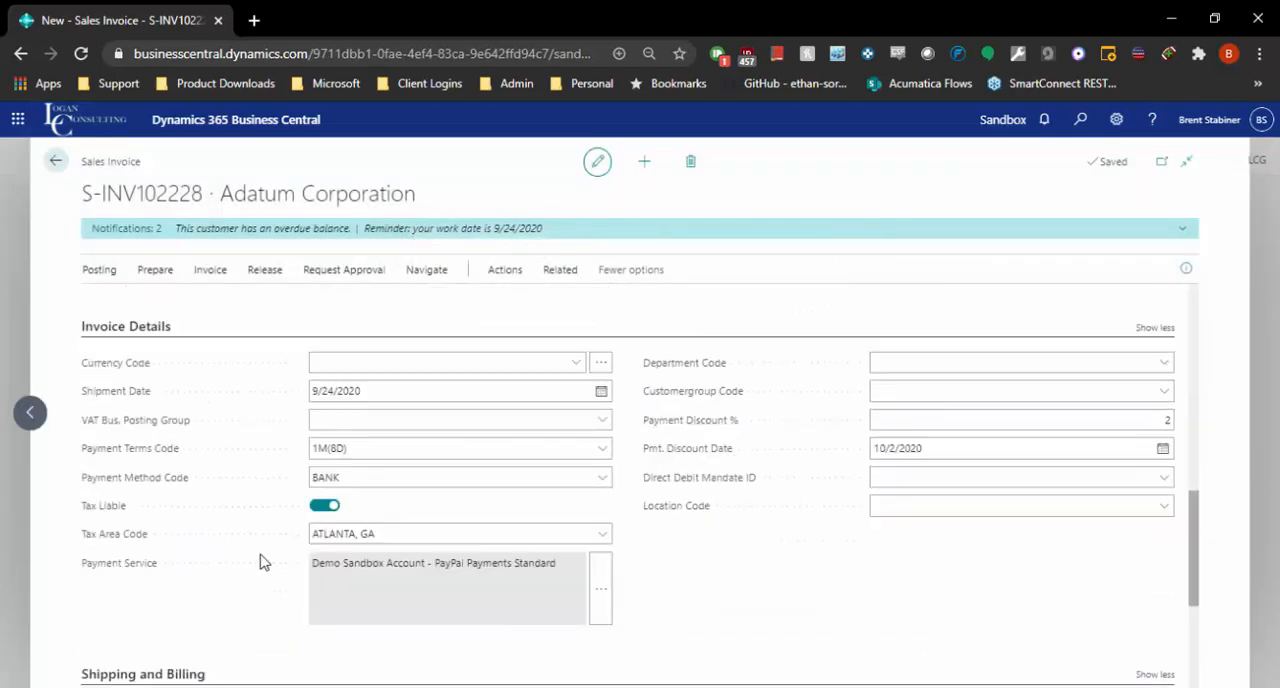
{"action": "scroll", "coordinate": [329, 497], "scroll_direction": "up", "scroll_amount": 4}
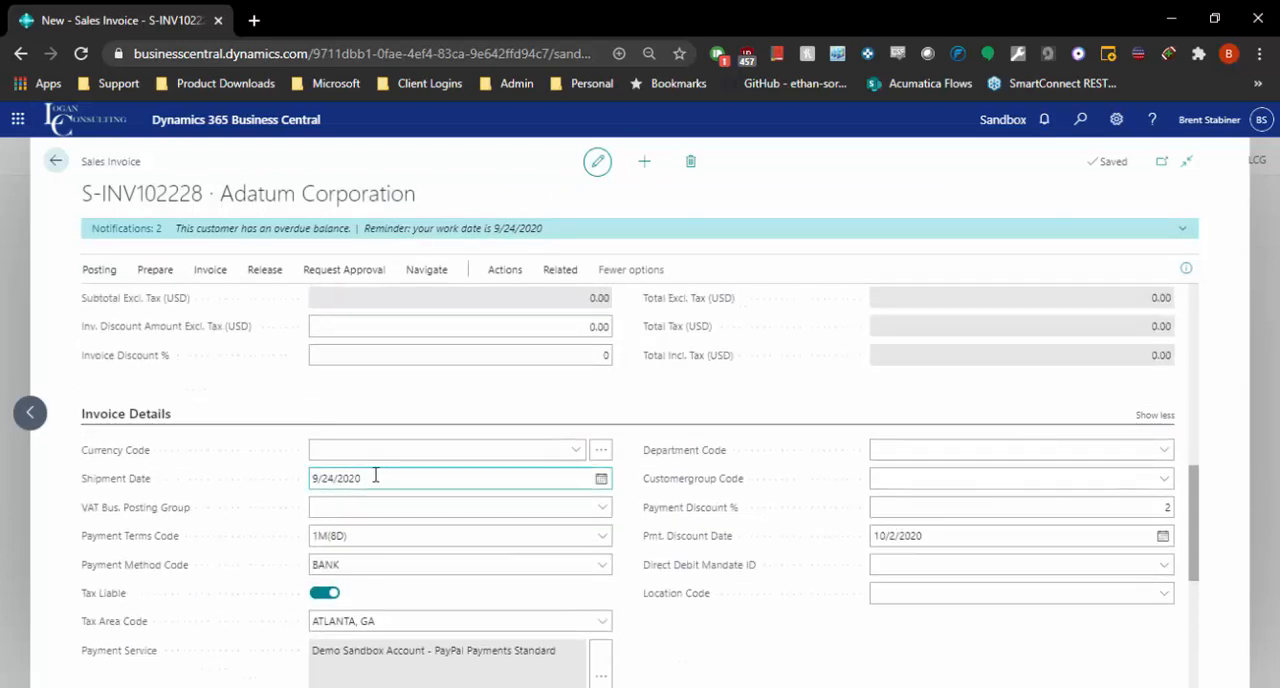
{"action": "left_click_drag", "start_coordinate": [348, 532], "coordinate": [312, 537]}
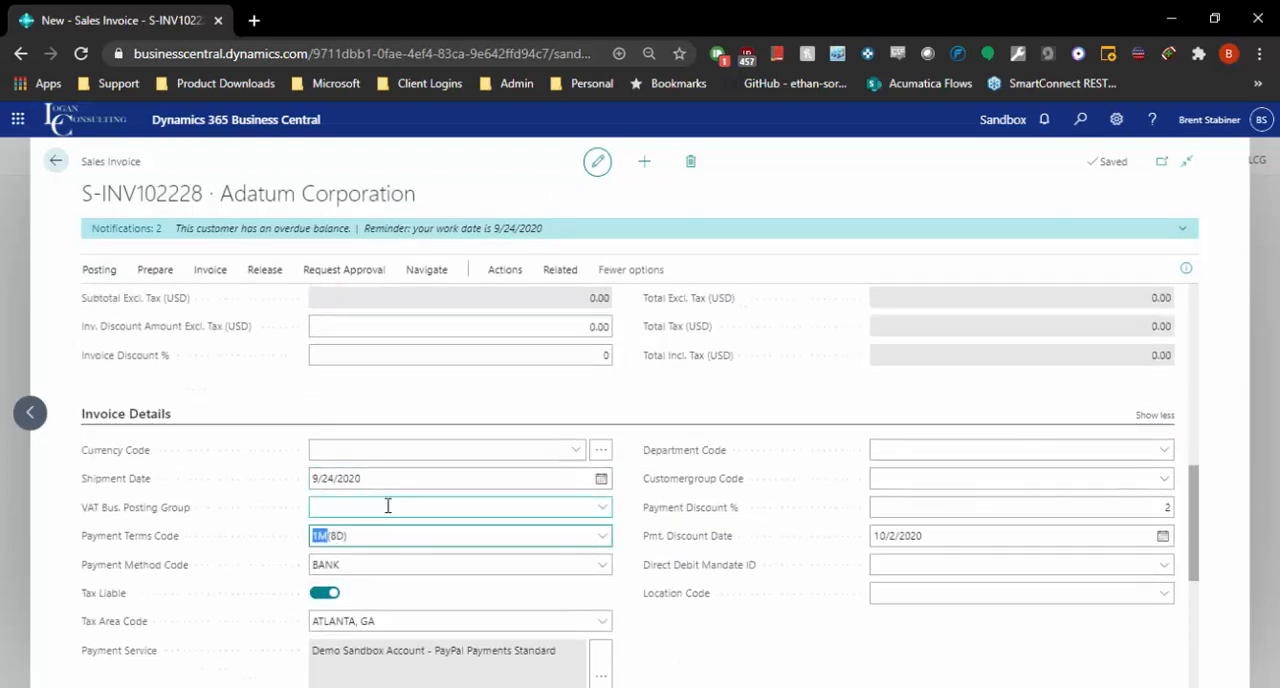
{"action": "scroll", "coordinate": [400, 497], "scroll_direction": "down", "scroll_amount": 3}
Review the document, posting and due dates in the General section, and place the focus in the Salesperson Code field.
{"action": "scroll", "coordinate": [435, 478], "scroll_direction": "up", "scroll_amount": 9}
{"action": "scroll", "coordinate": [435, 478], "scroll_direction": "up", "scroll_amount": 2}
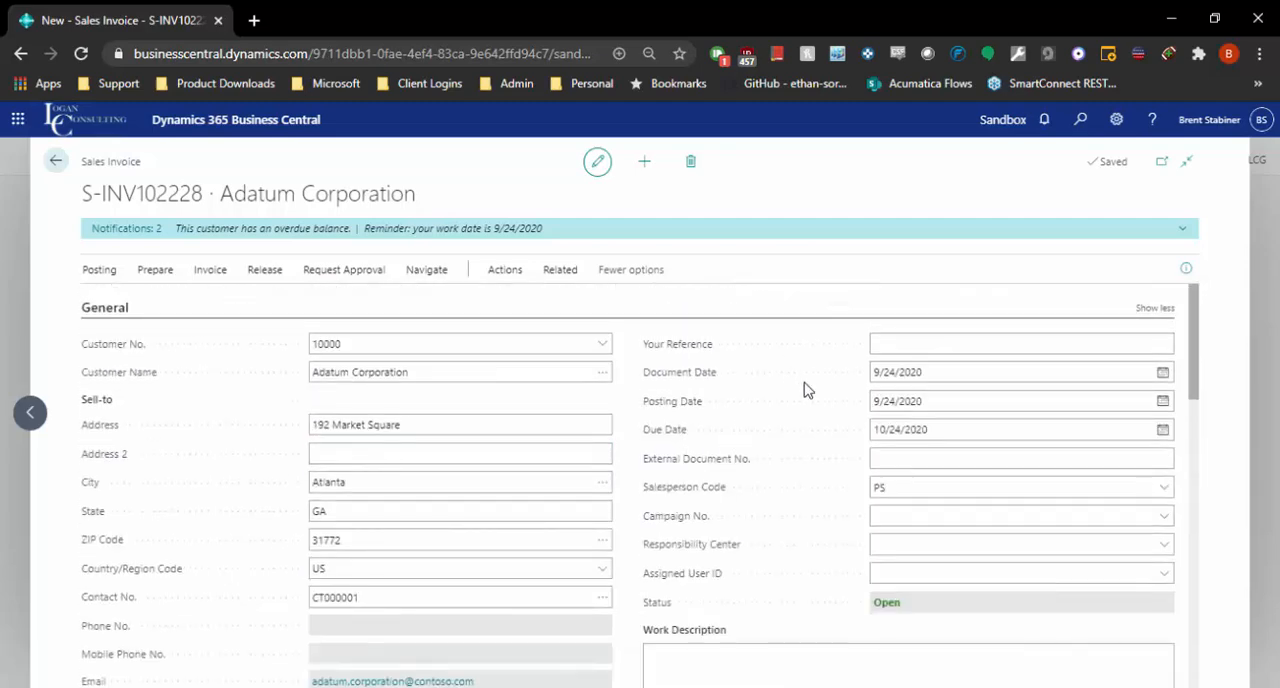
{"action": "left_click", "coordinate": [928, 487]}
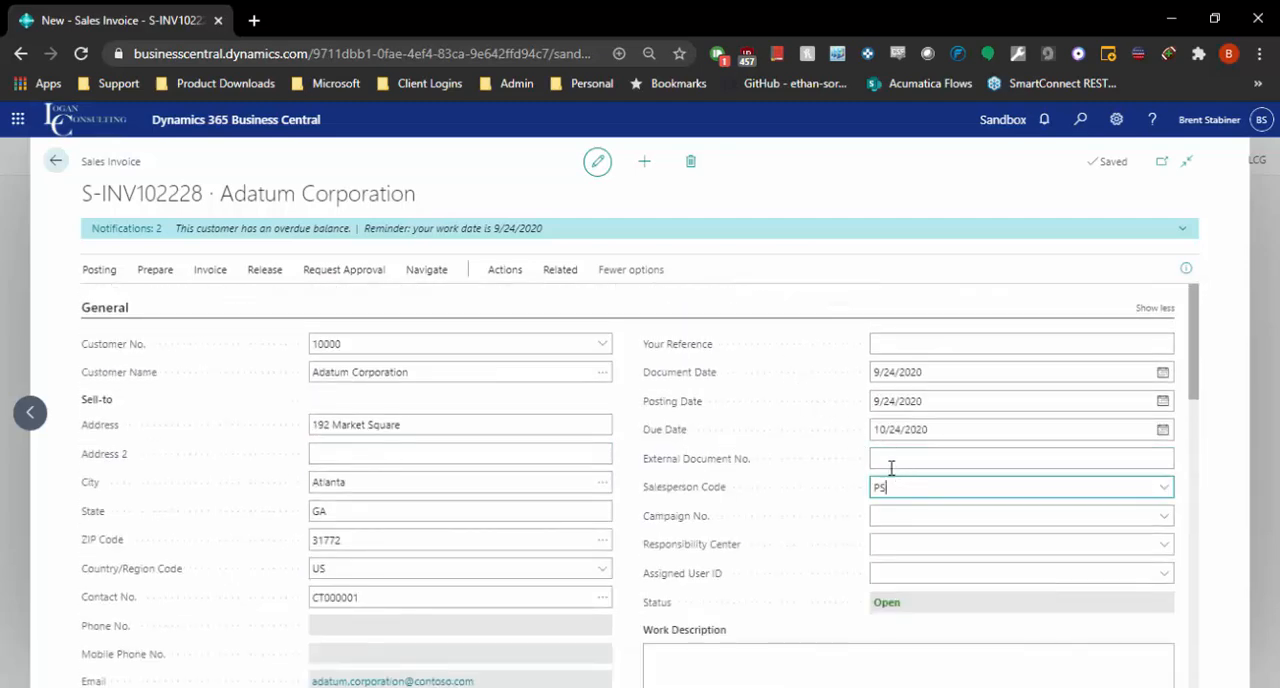
Add item 1928-S, AMSTERDAM Lamp, to the first line of the sales invoice.
{"action": "scroll", "coordinate": [710, 465], "scroll_direction": "down", "scroll_amount": 3}
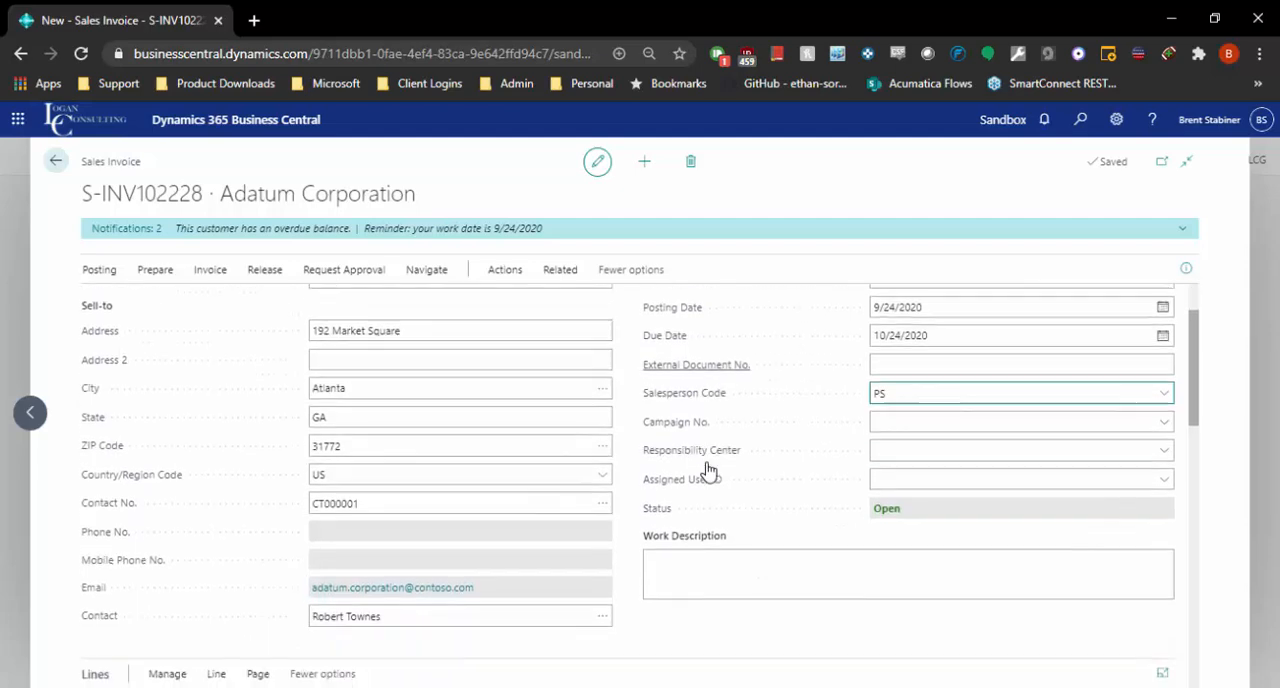
{"action": "scroll", "coordinate": [756, 405], "scroll_direction": "down", "scroll_amount": 2}
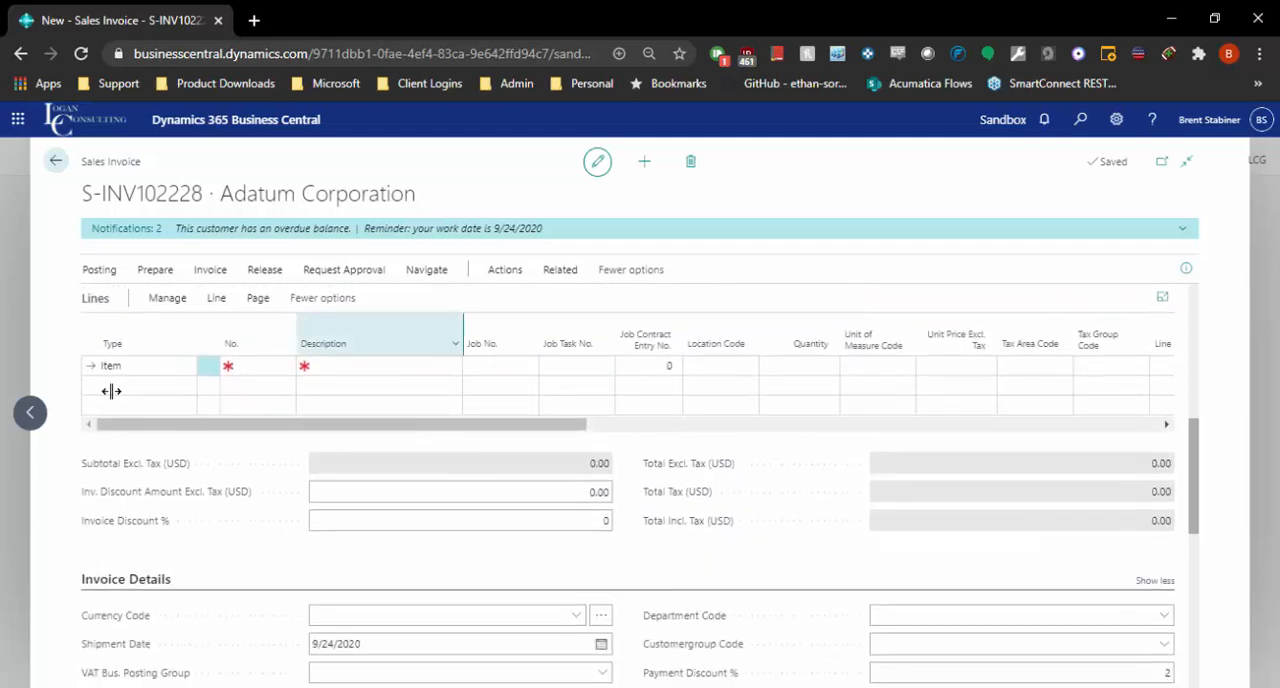
{"action": "left_click", "coordinate": [230, 367]}
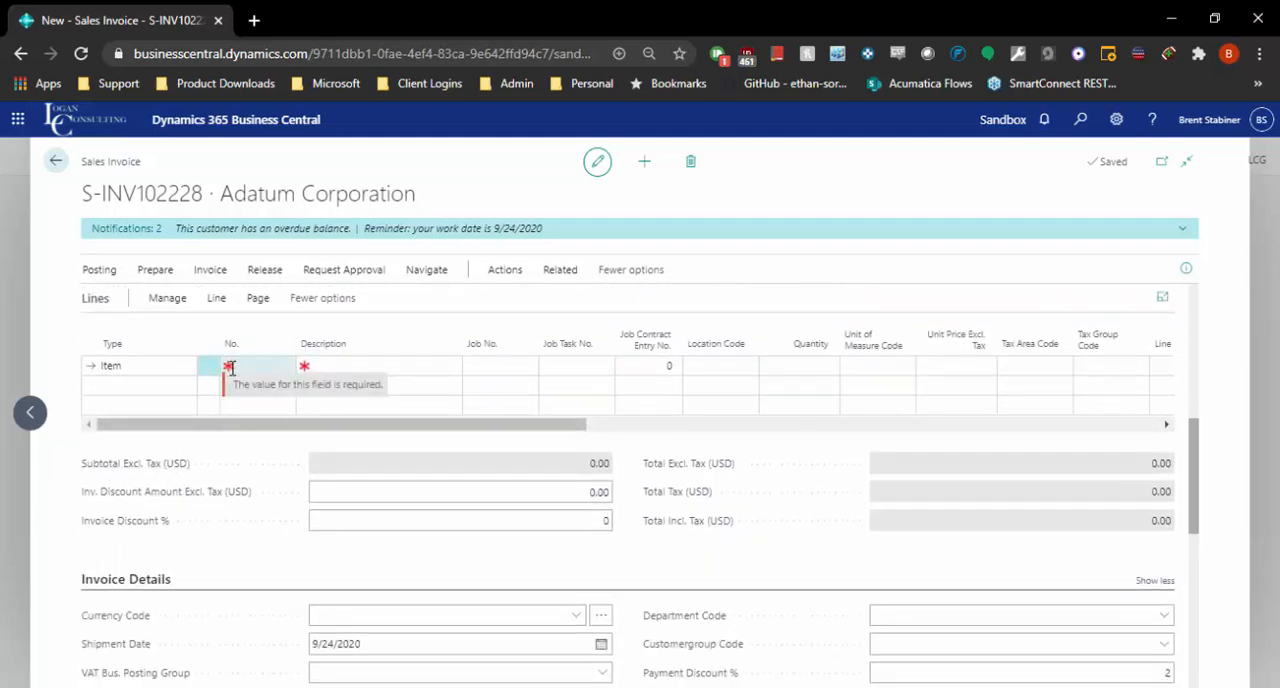
{"action": "left_click", "coordinate": [169, 366]}
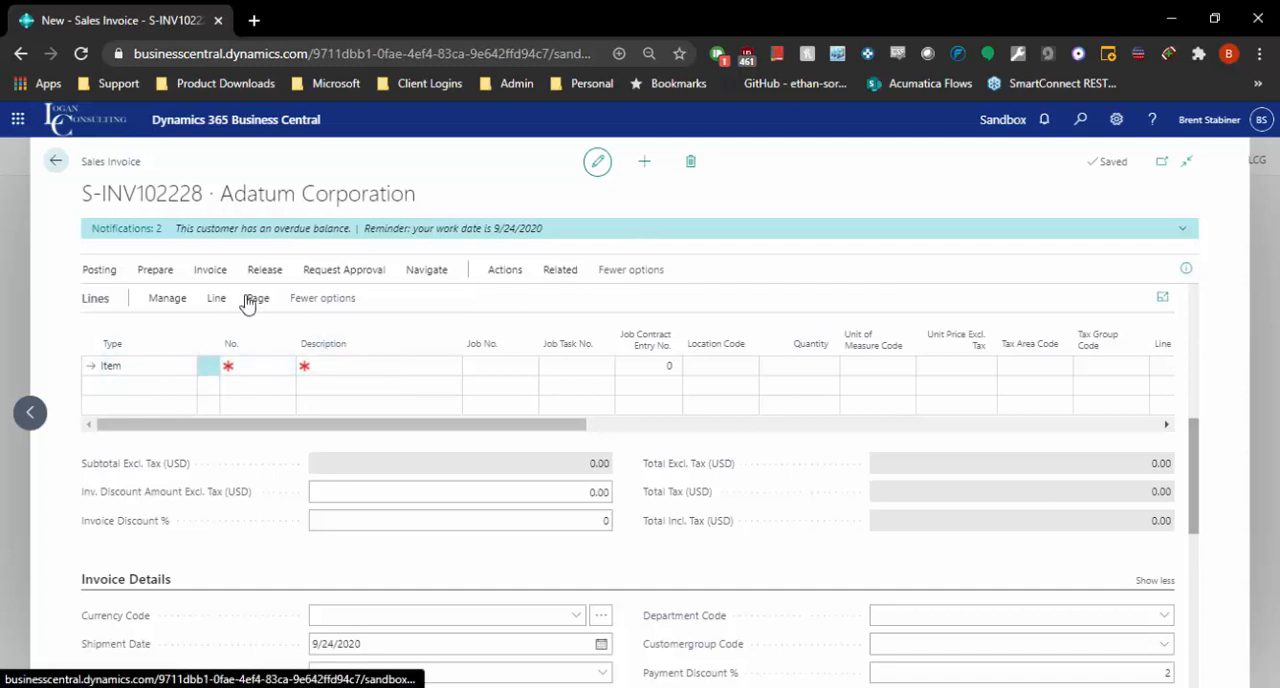
{"action": "left_click", "coordinate": [262, 368]}
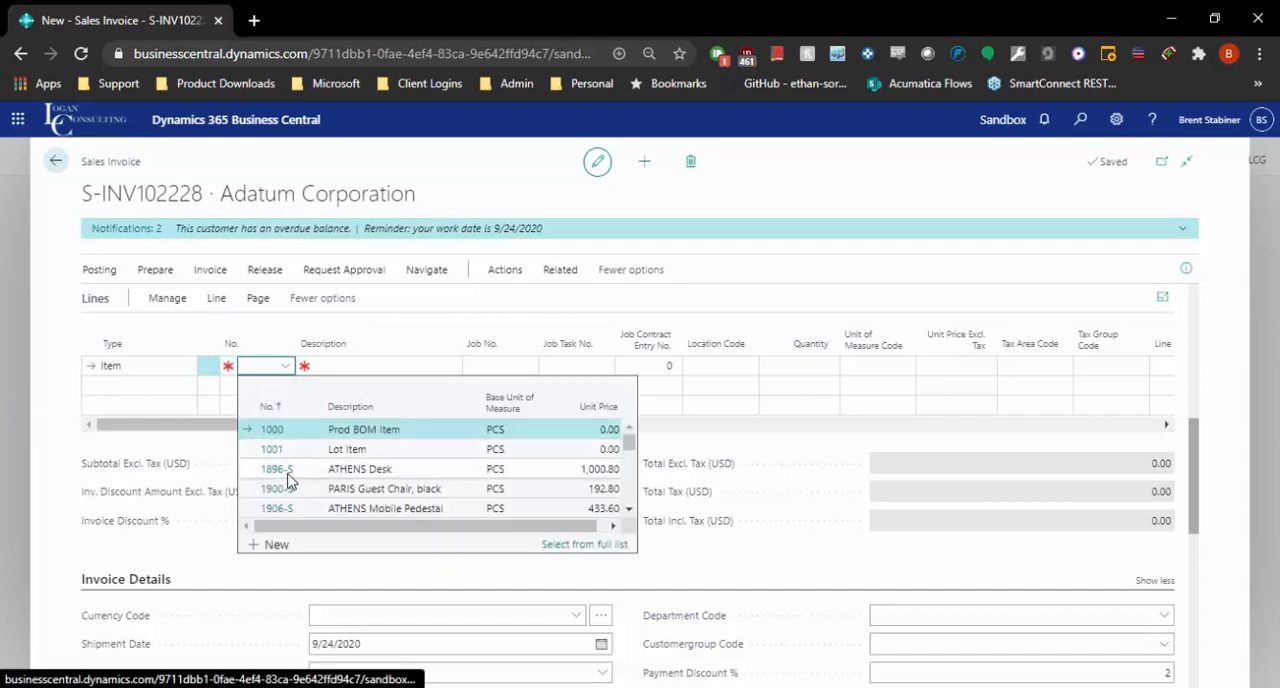
{"action": "scroll", "coordinate": [291, 470], "scroll_direction": "down", "scroll_amount": 1}
{"action": "scroll", "coordinate": [291, 470], "scroll_direction": "down", "scroll_amount": 1}
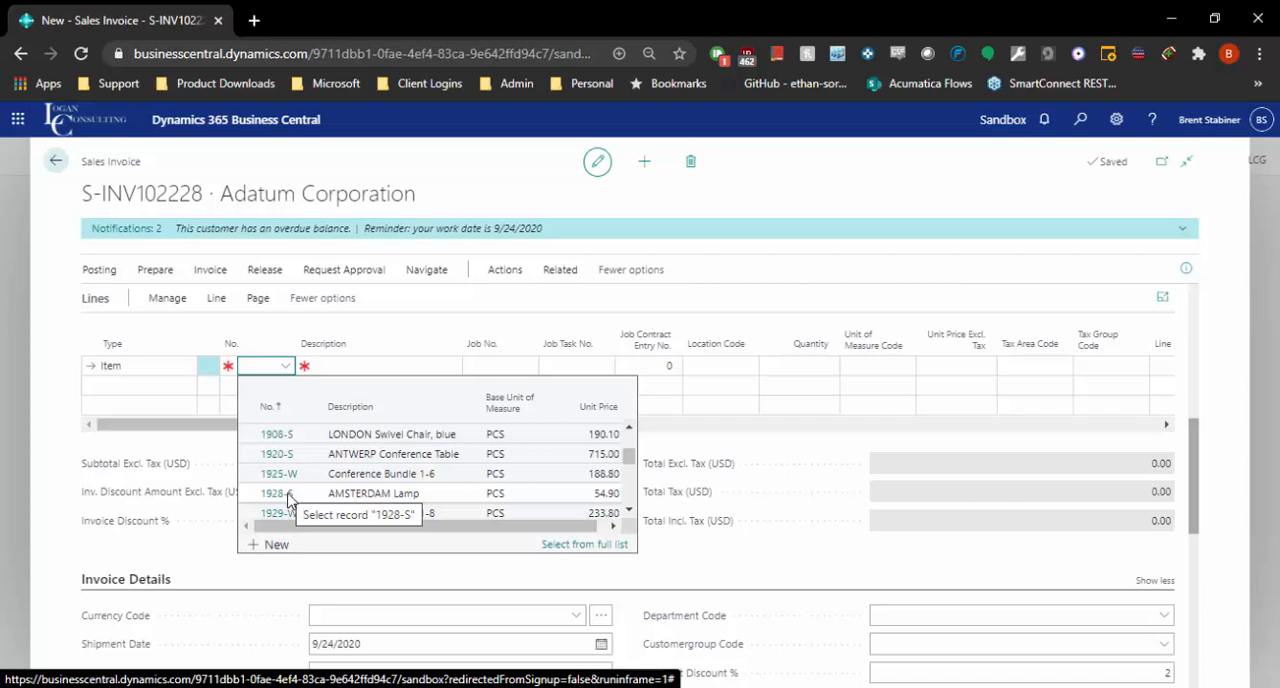
{"action": "left_click", "coordinate": [289, 496]}
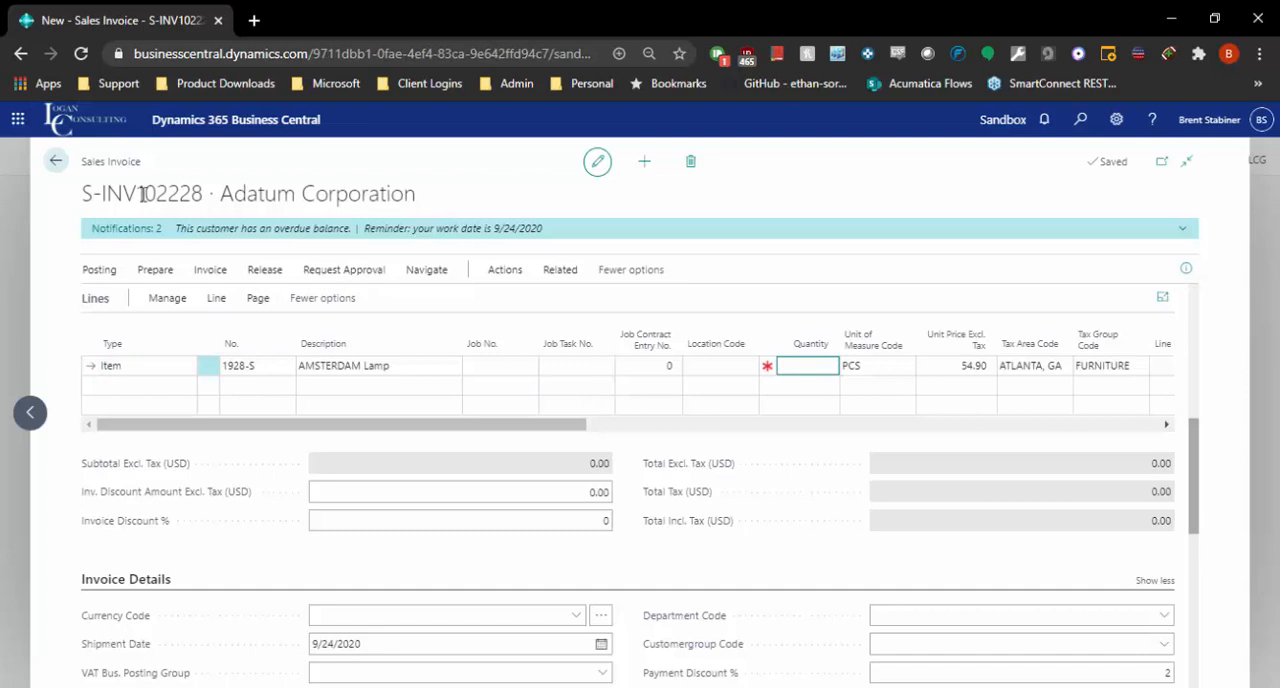
Close the sales invoice without posting it, confirm the exit, and show the Sales pages available for navigation.
{"action": "left_click", "coordinate": [55, 161]}
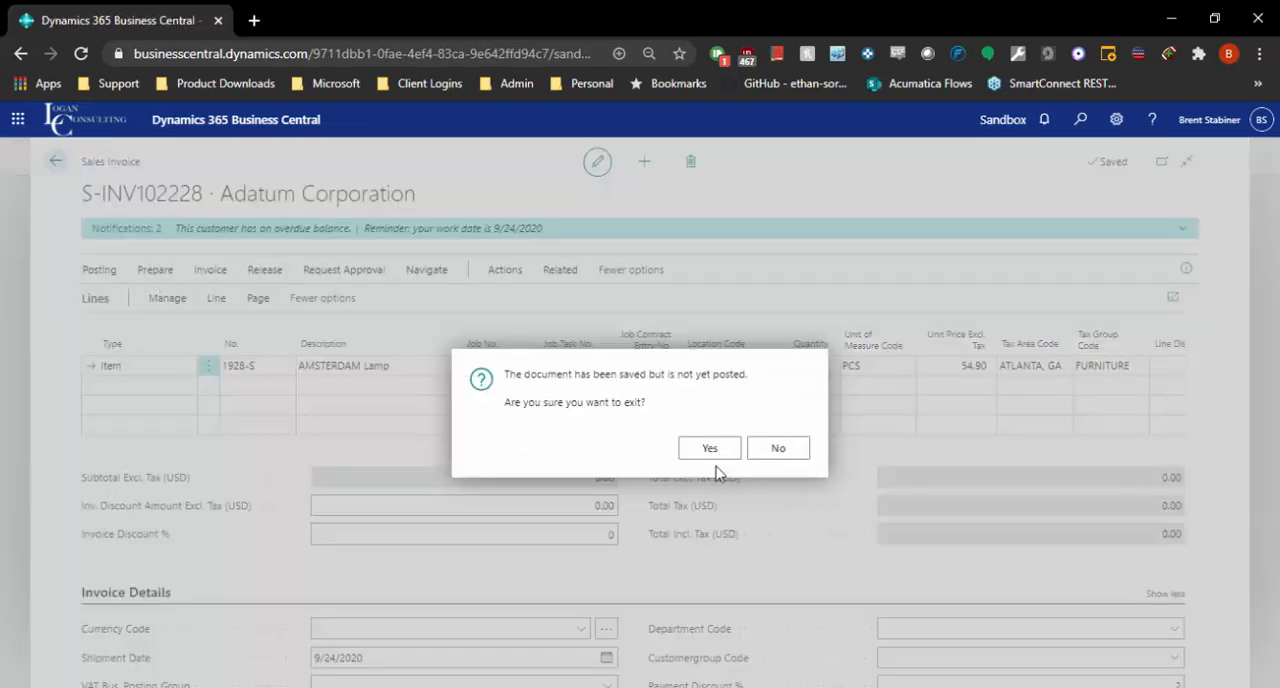
{"action": "left_click", "coordinate": [709, 448]}
{"action": "left_click", "coordinate": [395, 158]}
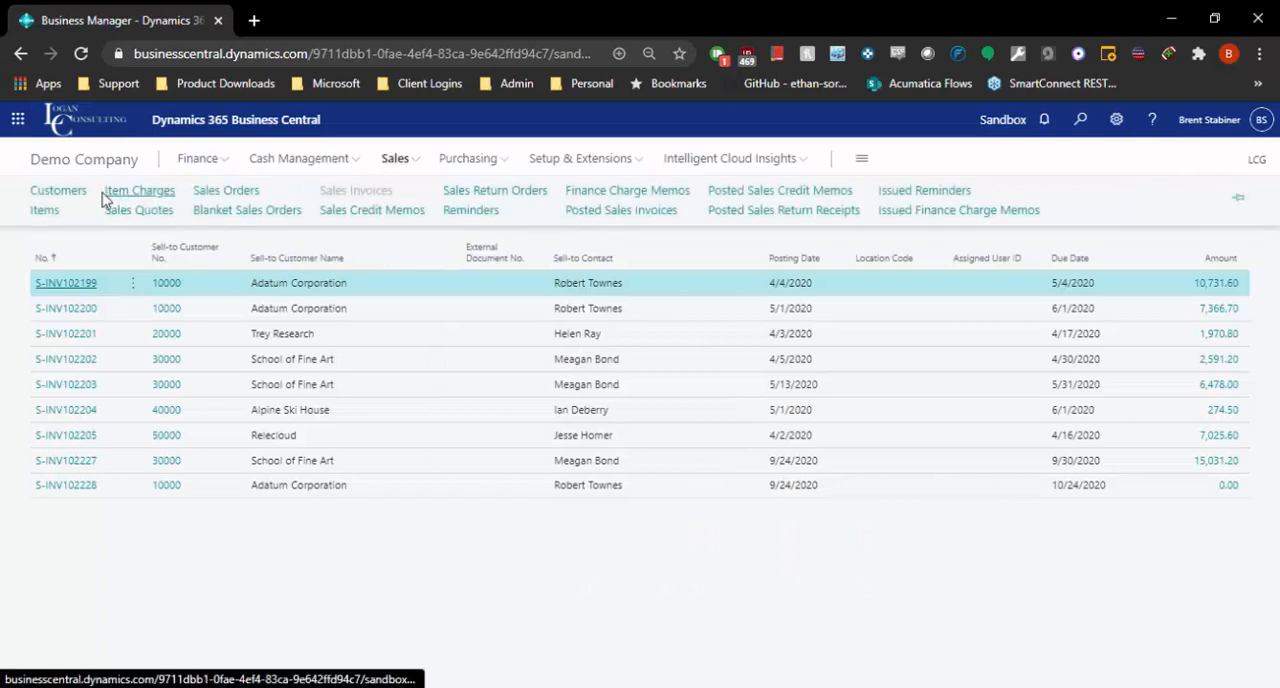
Open Adatum Corporation's customer card from the customer list.
{"action": "left_click", "coordinate": [80, 199]}
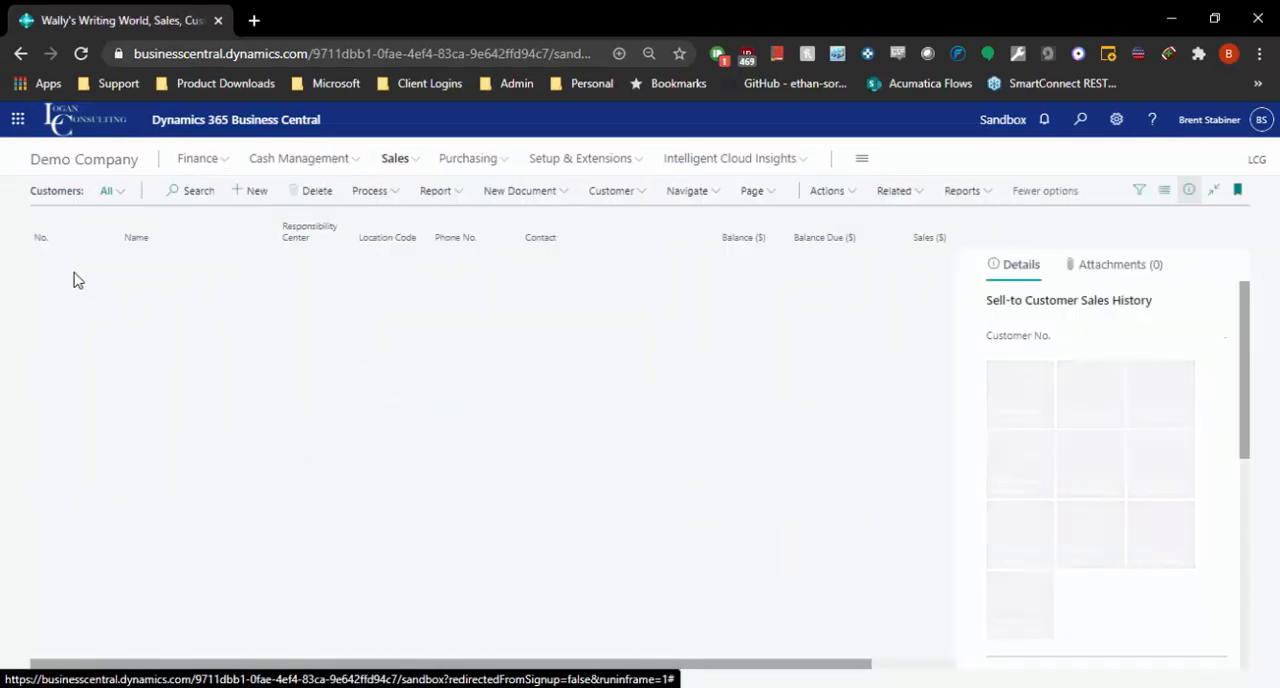
{"action": "left_click", "coordinate": [46, 262]}
{"action": "left_click", "coordinate": [62, 287]}
{"action": "left_click", "coordinate": [60, 285]}
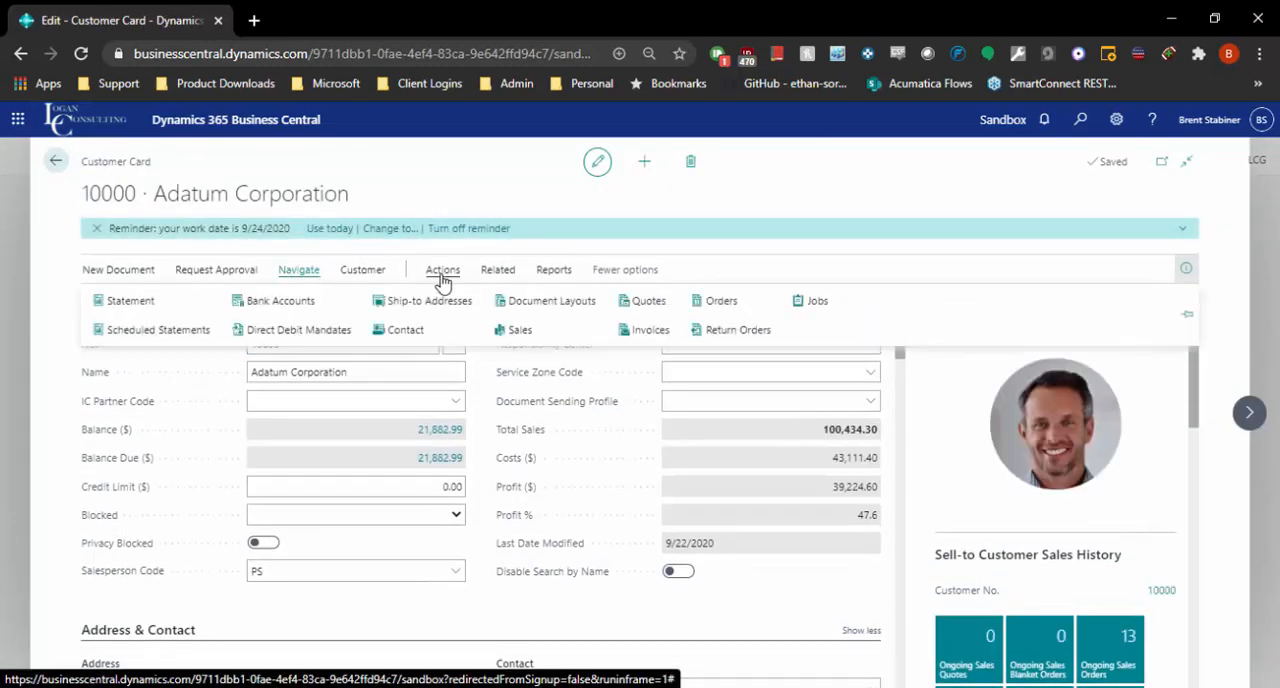
Review the customer-specific sales prices set up for Adatum Corporation, including their minimum quantities, and return to the customer card.
{"action": "left_click", "coordinate": [550, 272]}
{"action": "left_click", "coordinate": [498, 271]}
{"action": "left_click", "coordinate": [350, 313]}
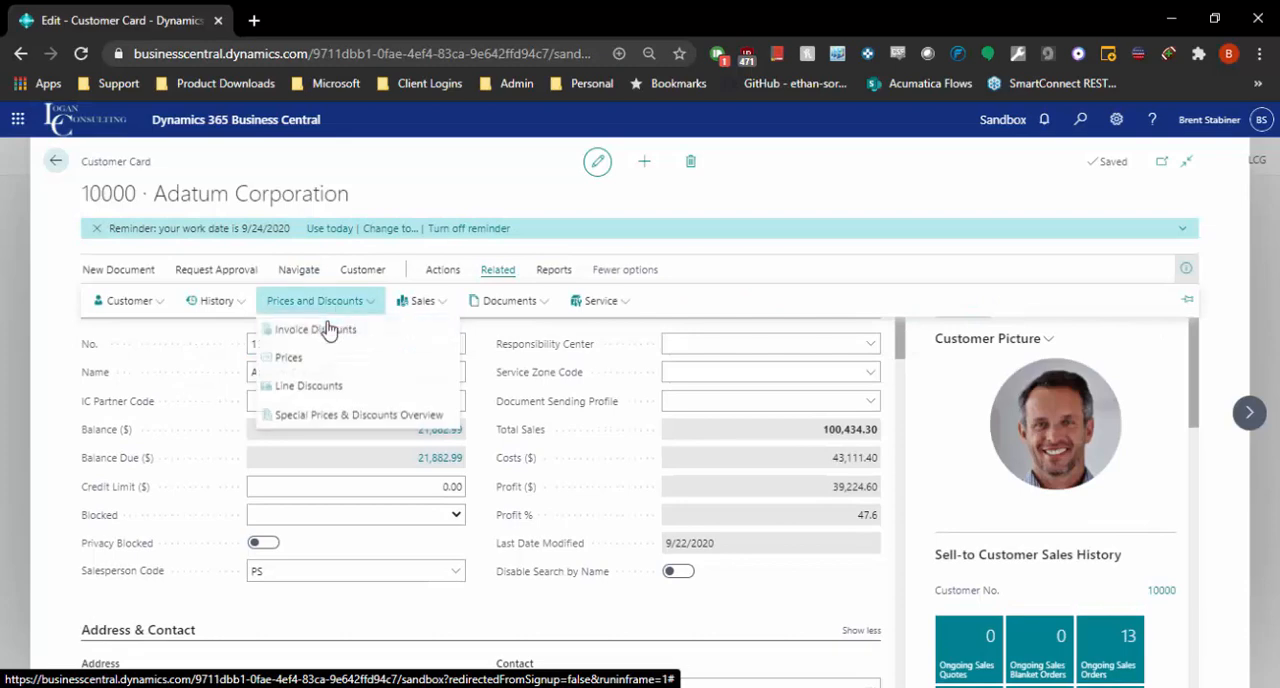
{"action": "left_click", "coordinate": [300, 363]}
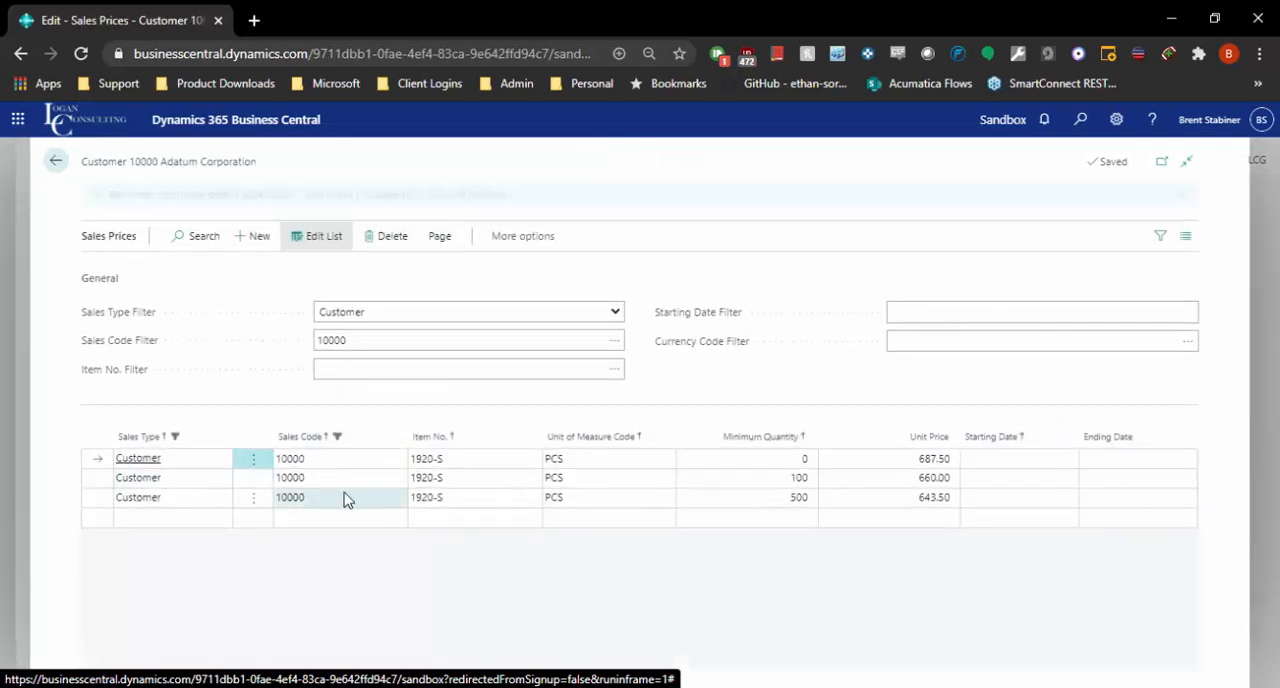
{"action": "left_click", "coordinate": [56, 163]}
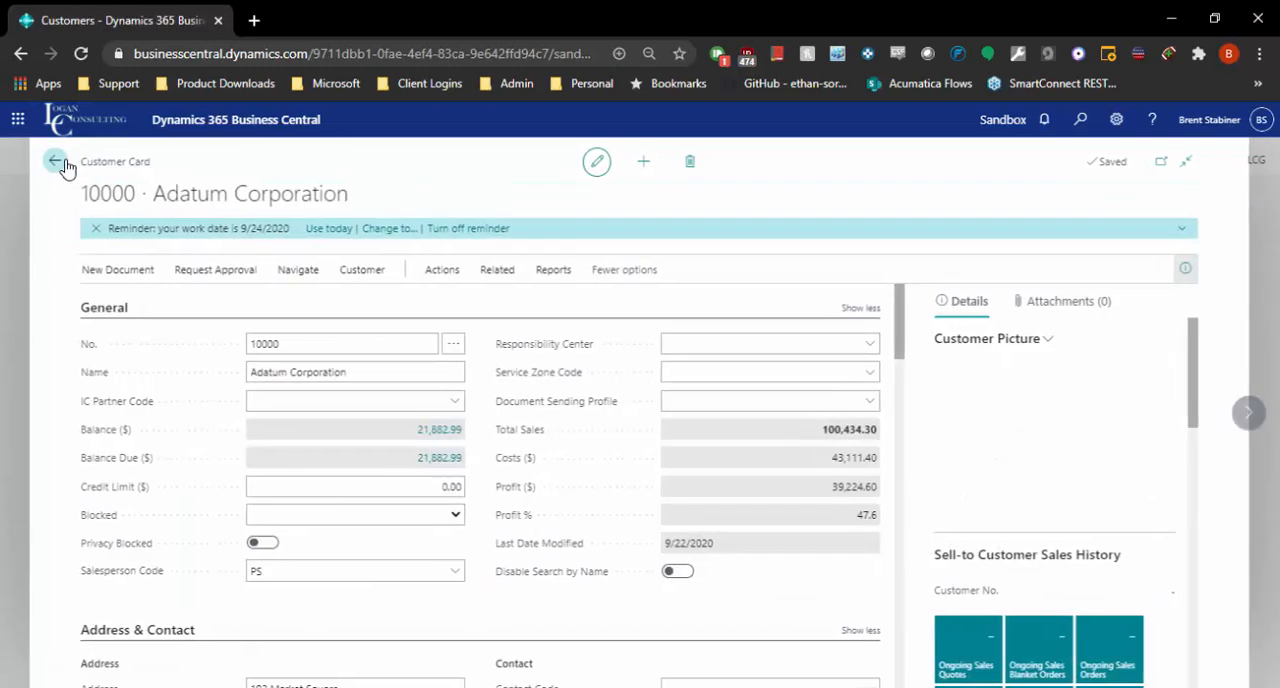
Leave the customer card and open Adatum Corporation's sales invoice posted-dated 9/24/2020 from the sales invoices list.
{"action": "left_click", "coordinate": [51, 160]}
{"action": "left_click", "coordinate": [399, 163]}
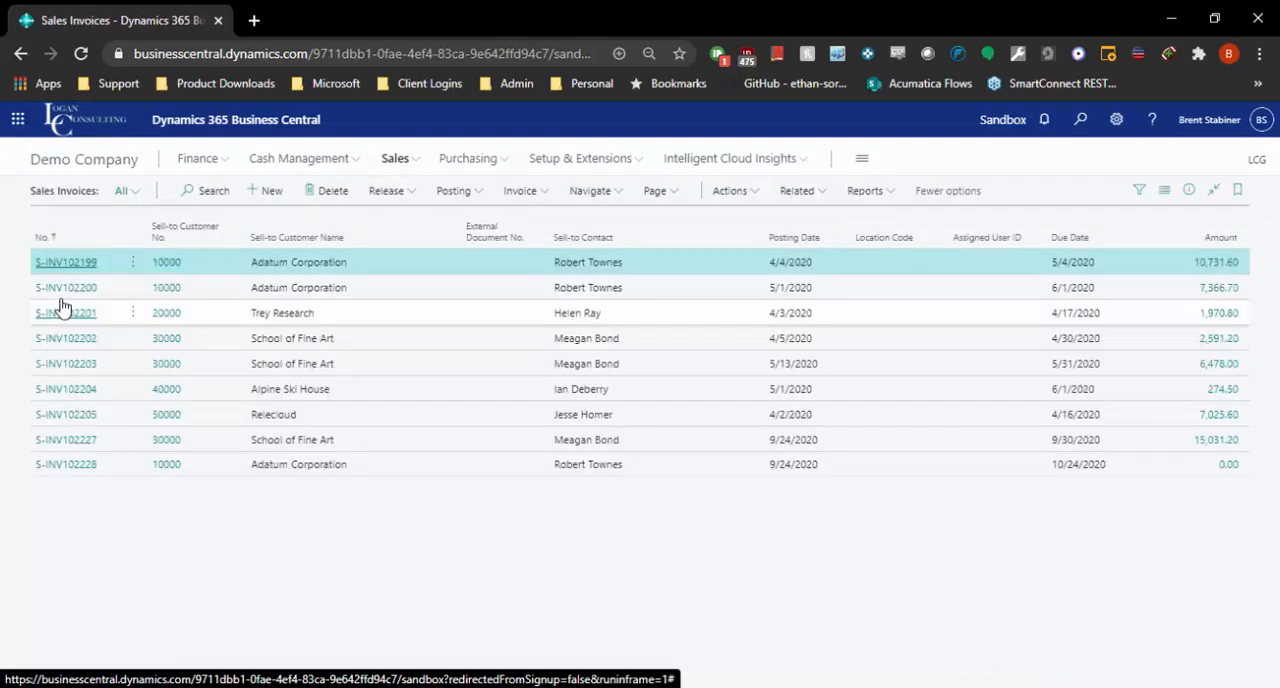
{"action": "left_click", "coordinate": [66, 486]}
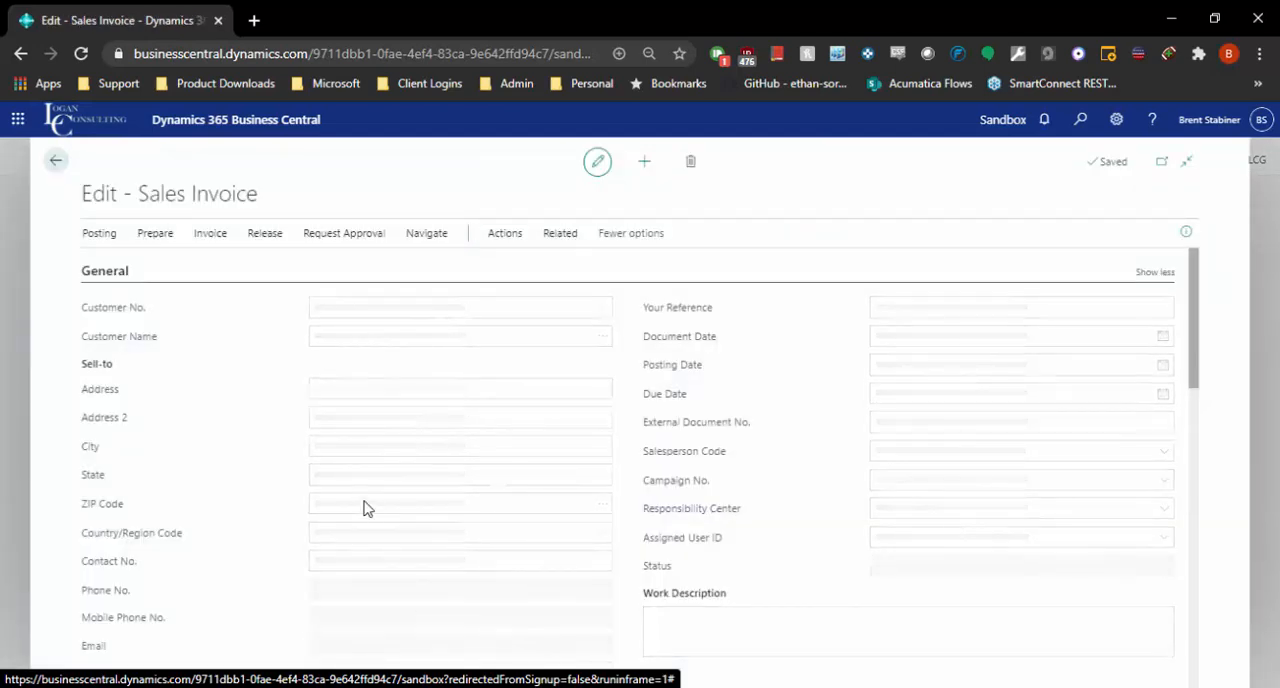
Change the item on the first invoice line to 1920-S, ANTWERP Conference Table.
{"action": "scroll", "coordinate": [414, 548], "scroll_direction": "down", "scroll_amount": 5}
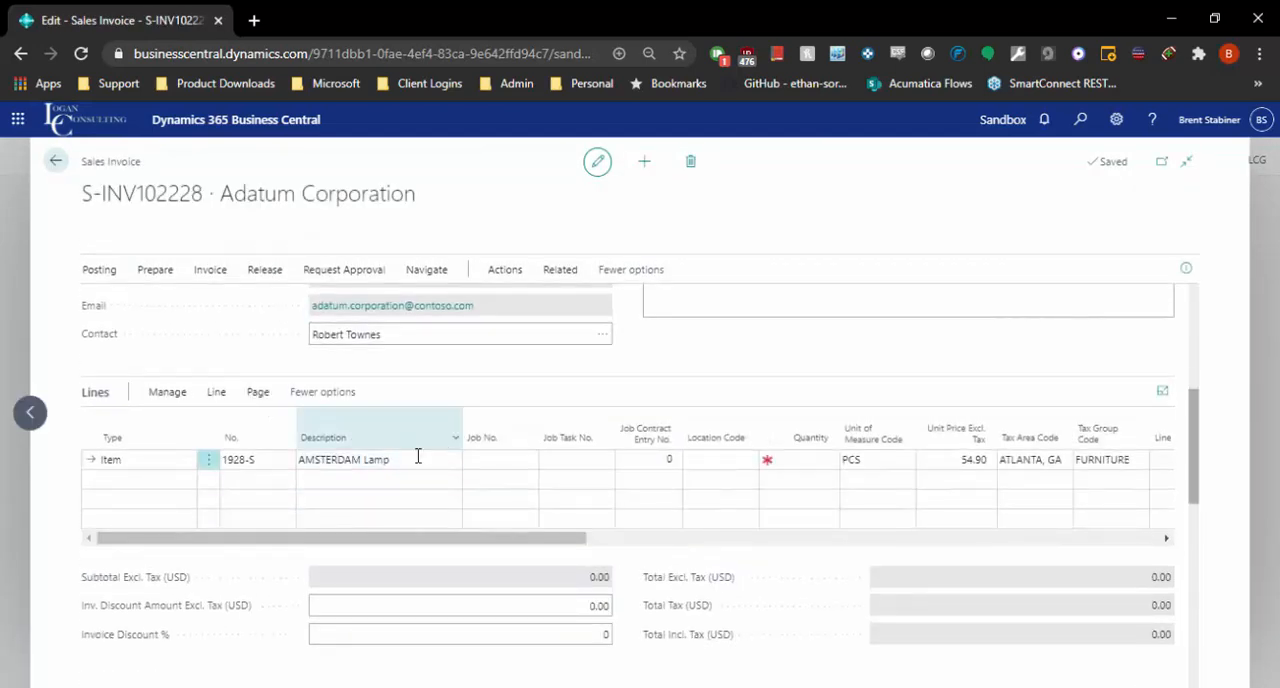
{"action": "left_click", "coordinate": [275, 461]}
{"action": "type", "text": "1920-S"}
{"action": "key", "text": "Return"}
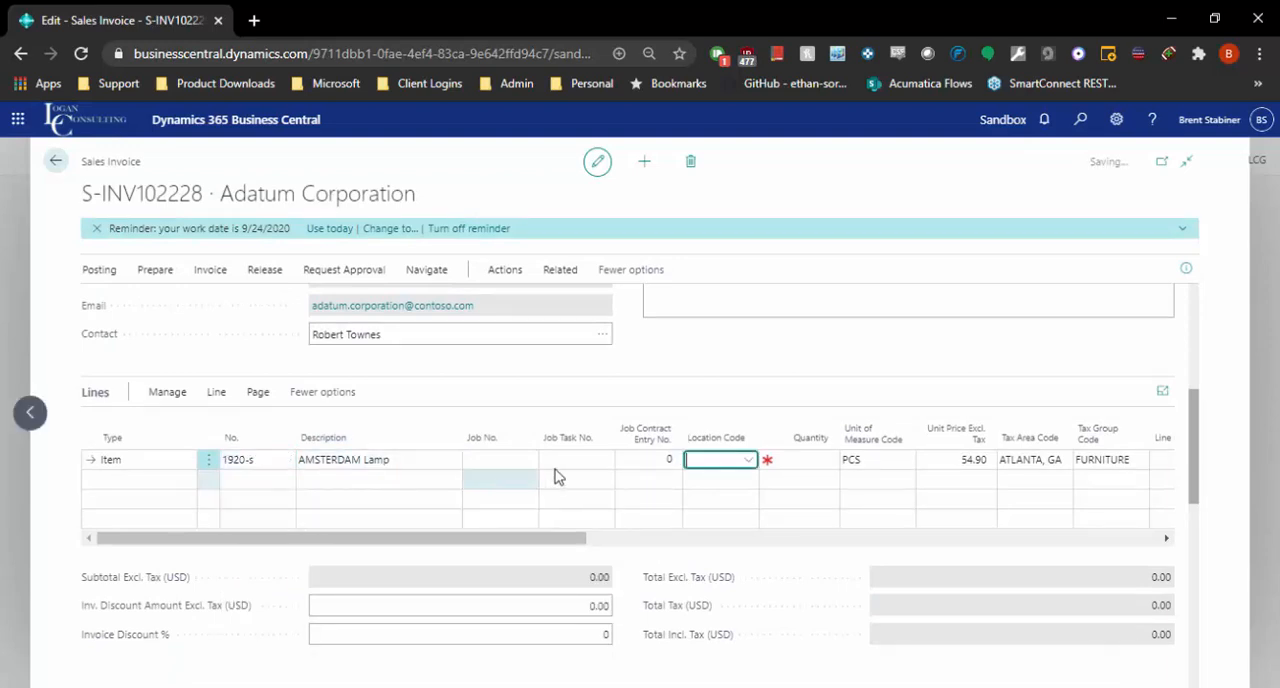
{"action": "key", "text": "Return"}
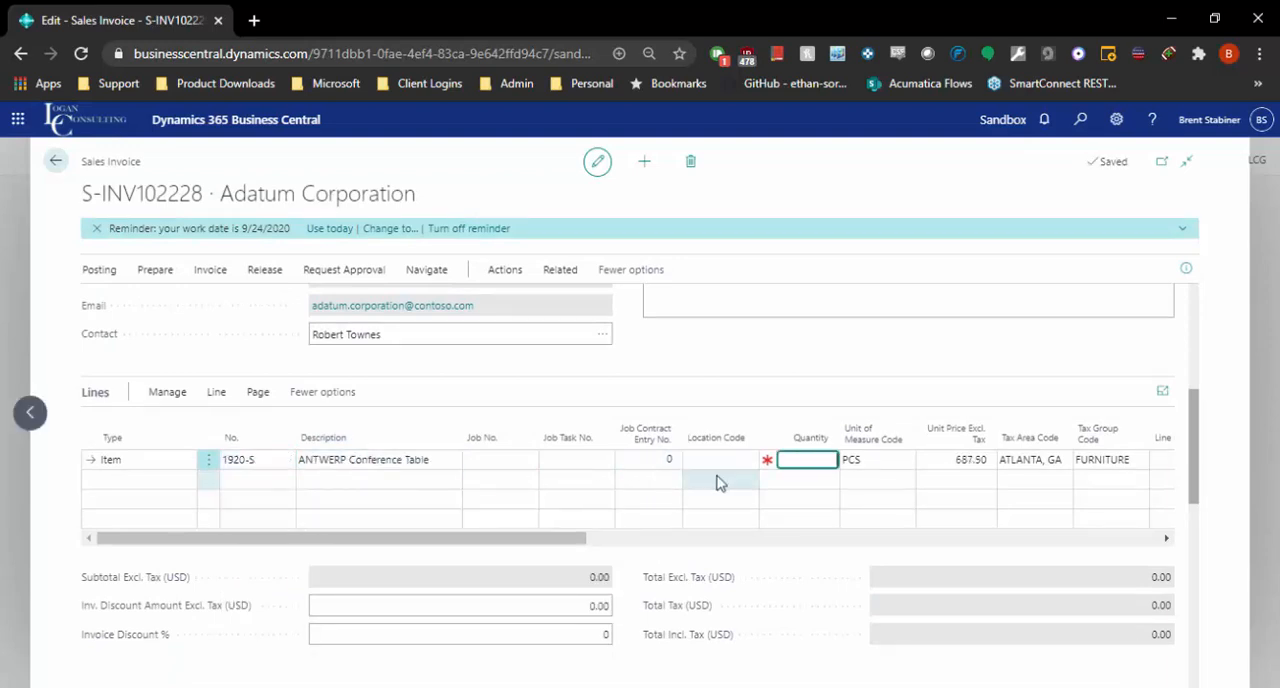
Try quantities of 1, 101 and 501 in turn on the conference table line to compare the unit prices.
{"action": "type", "text": "1"}
{"action": "key", "text": "Return"}
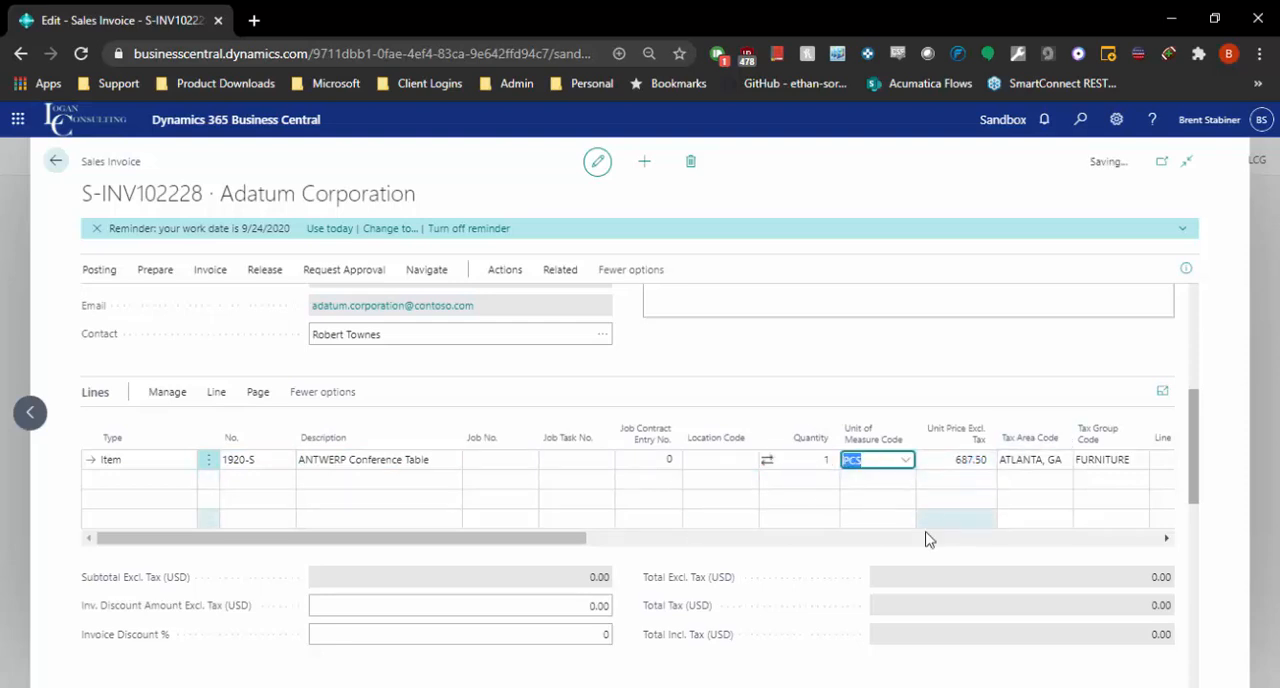
{"action": "left_click", "coordinate": [810, 463]}
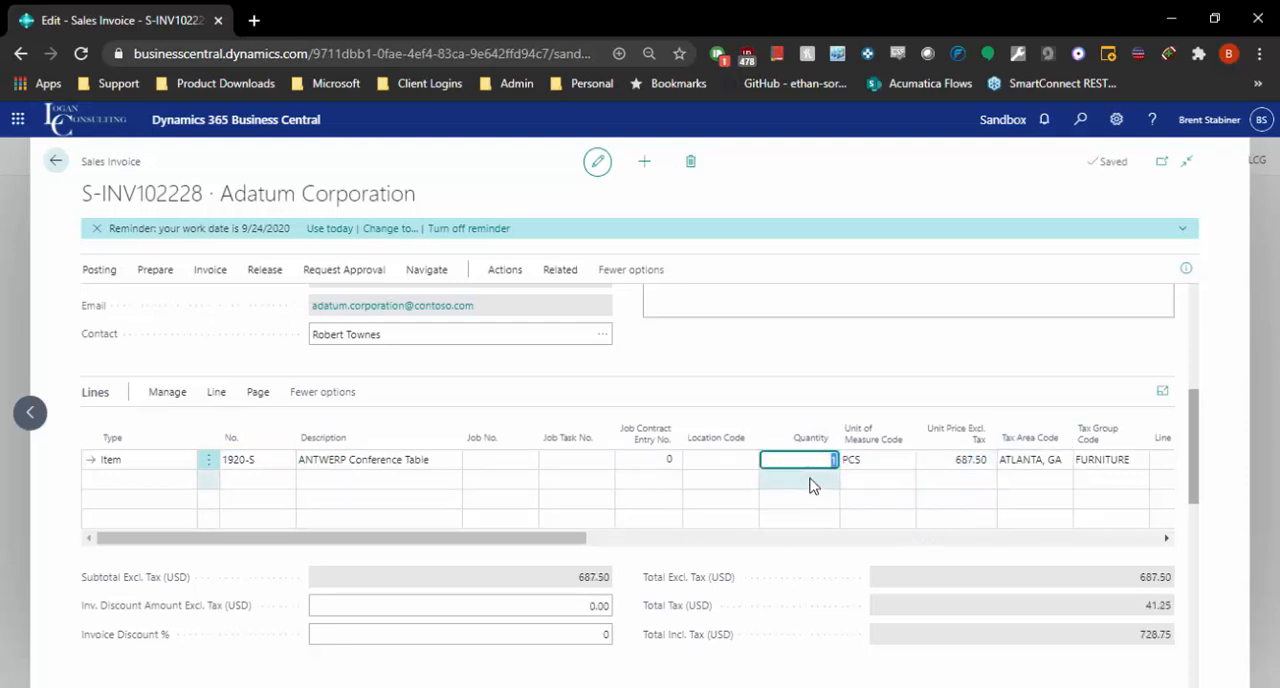
{"action": "key", "text": "Tab"}
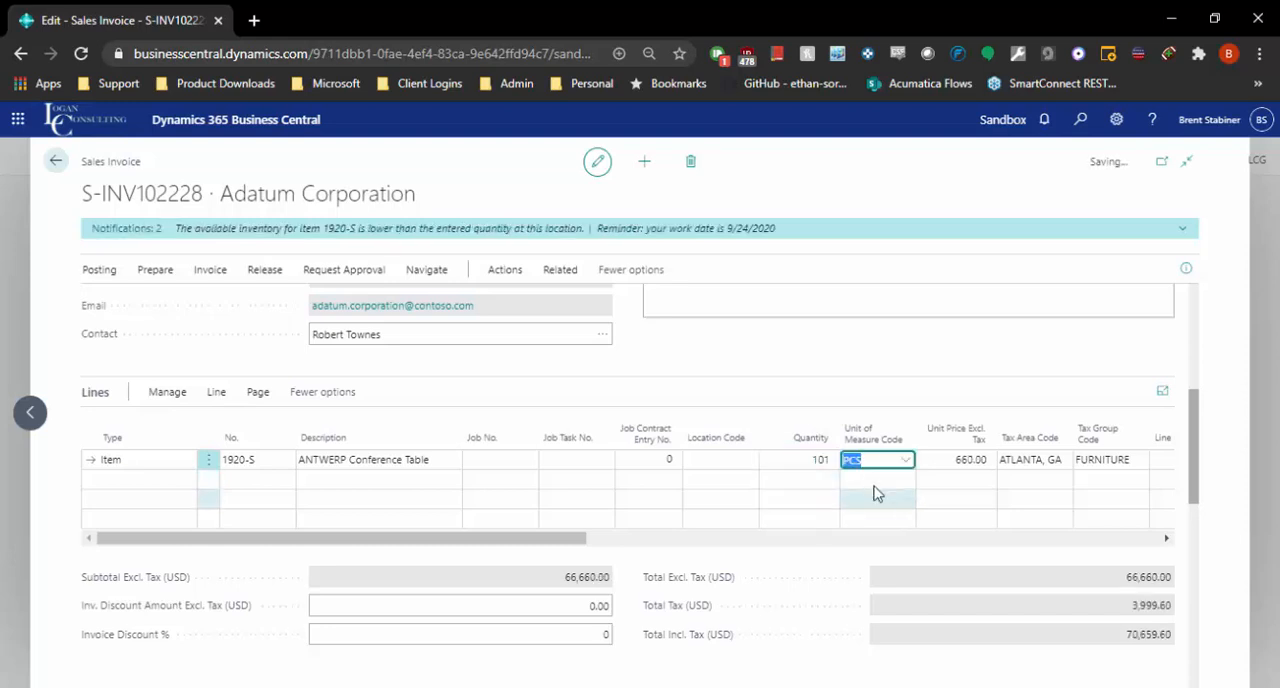
{"action": "left_click", "coordinate": [820, 461]}
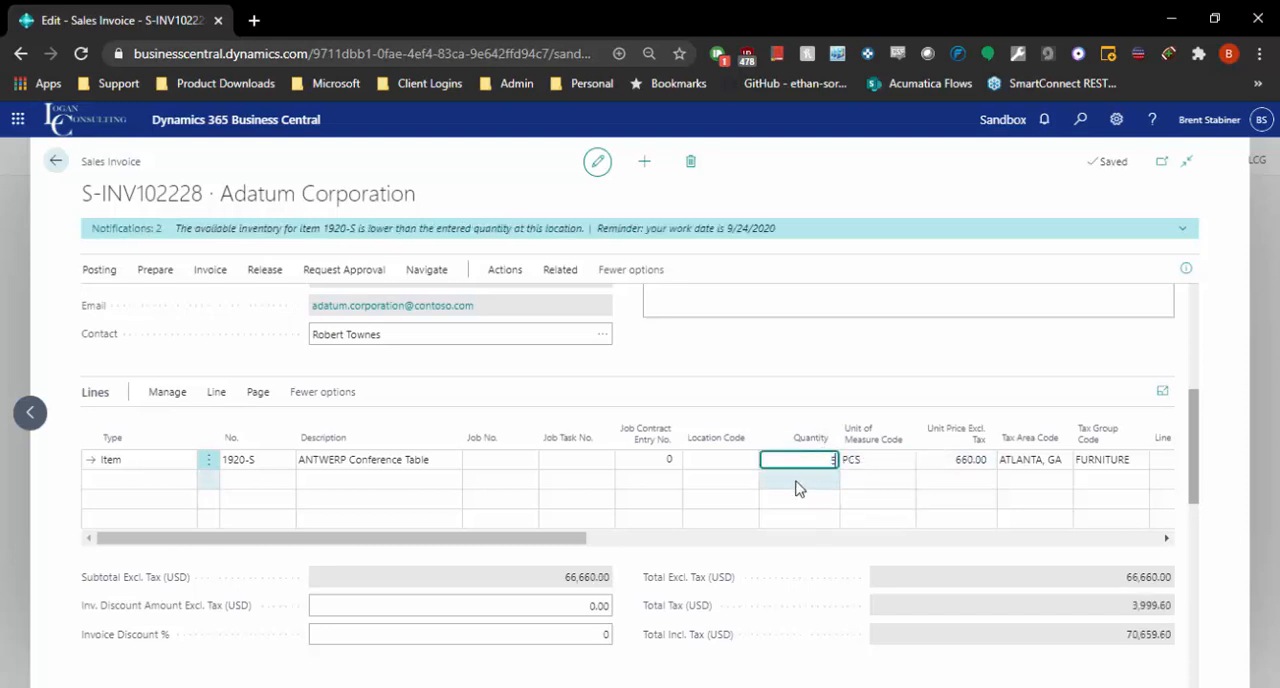
{"action": "type", "text": "501"}
{"action": "key", "text": "Tab"}
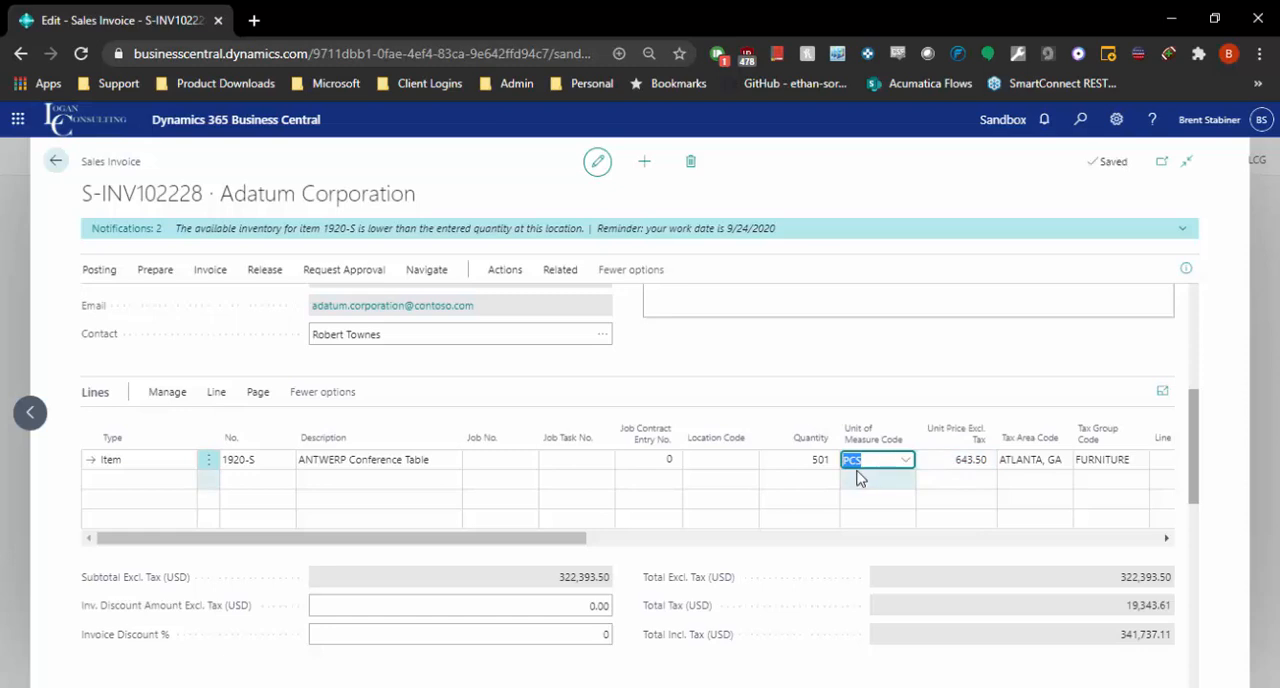
Set the conference table line's quantity to 10.
{"action": "left_click", "coordinate": [820, 462]}
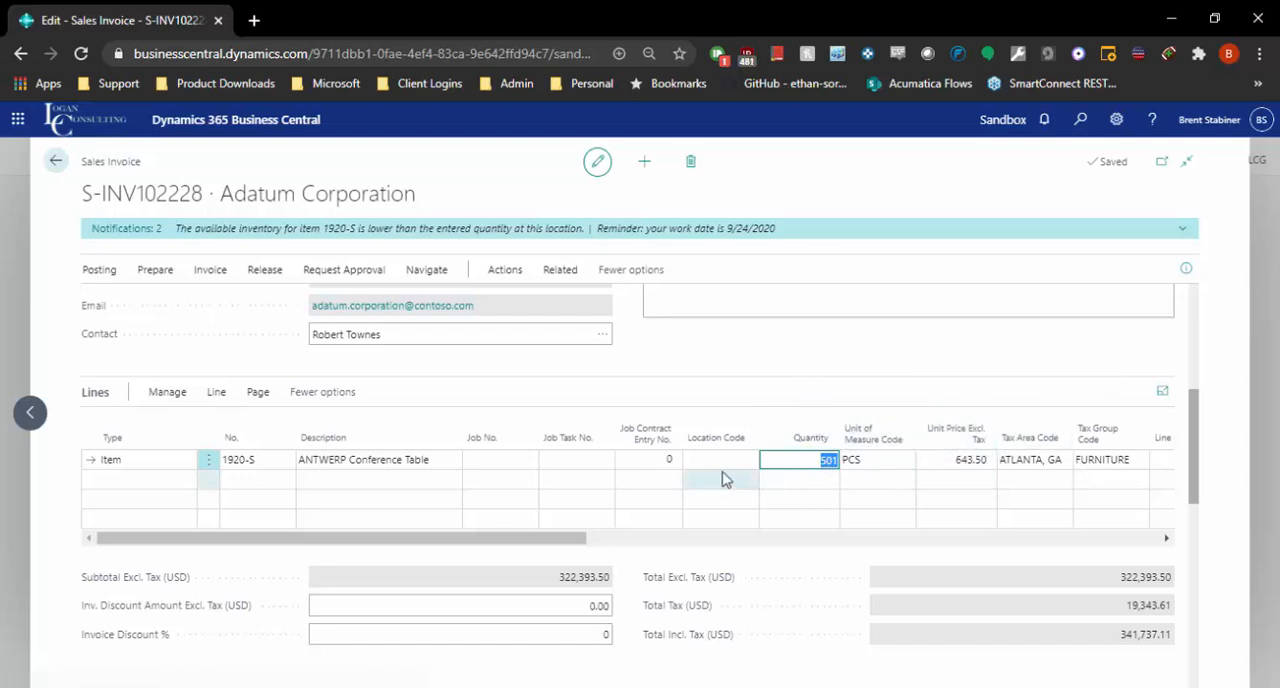
{"action": "type", "text": "10"}
{"action": "key", "text": "Tab"}
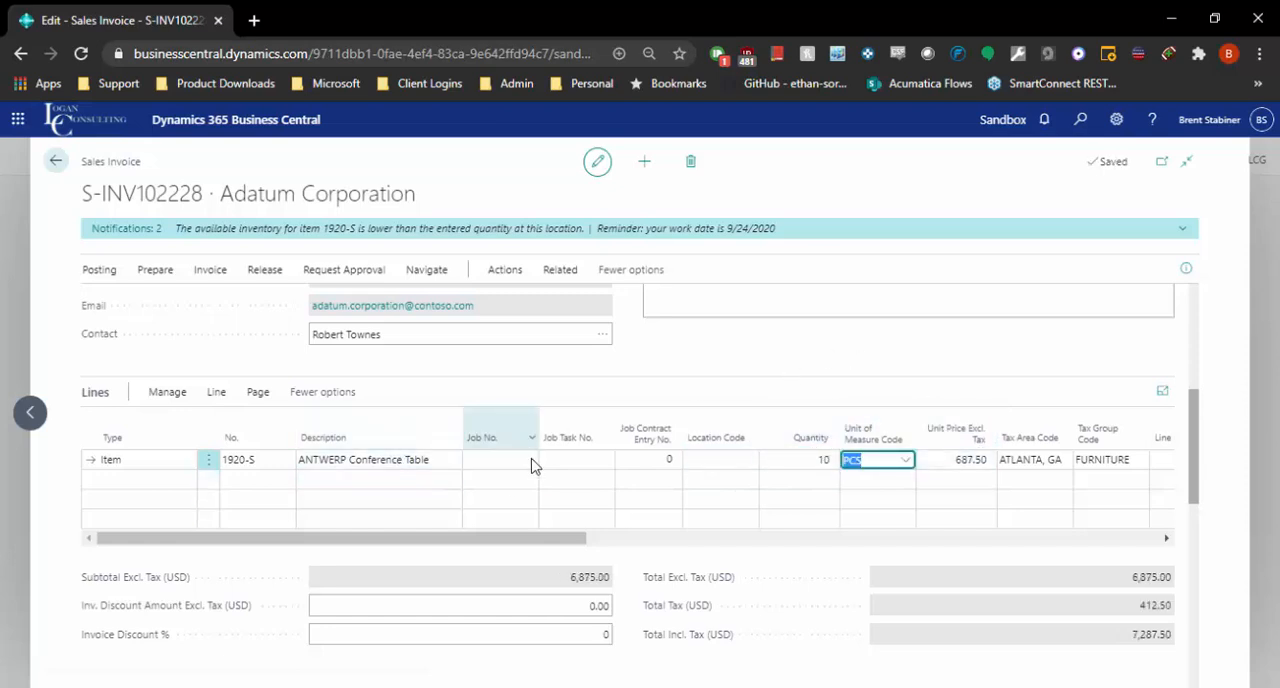
Show the line types available for a second invoice line, and return to the conference table line without adding one.
{"action": "left_click_drag", "start_coordinate": [510, 539], "coordinate": [131, 511]}
{"action": "left_click", "coordinate": [123, 479]}
{"action": "left_click", "coordinate": [187, 480]}
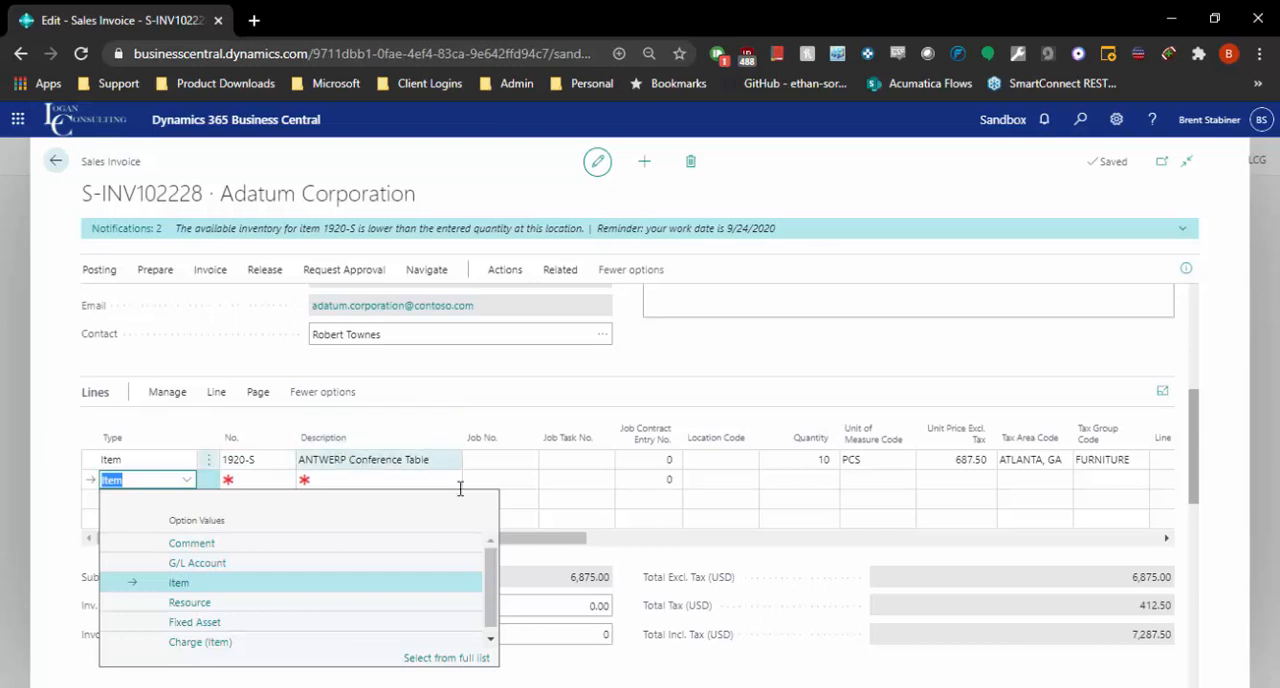
{"action": "left_click", "coordinate": [682, 362]}
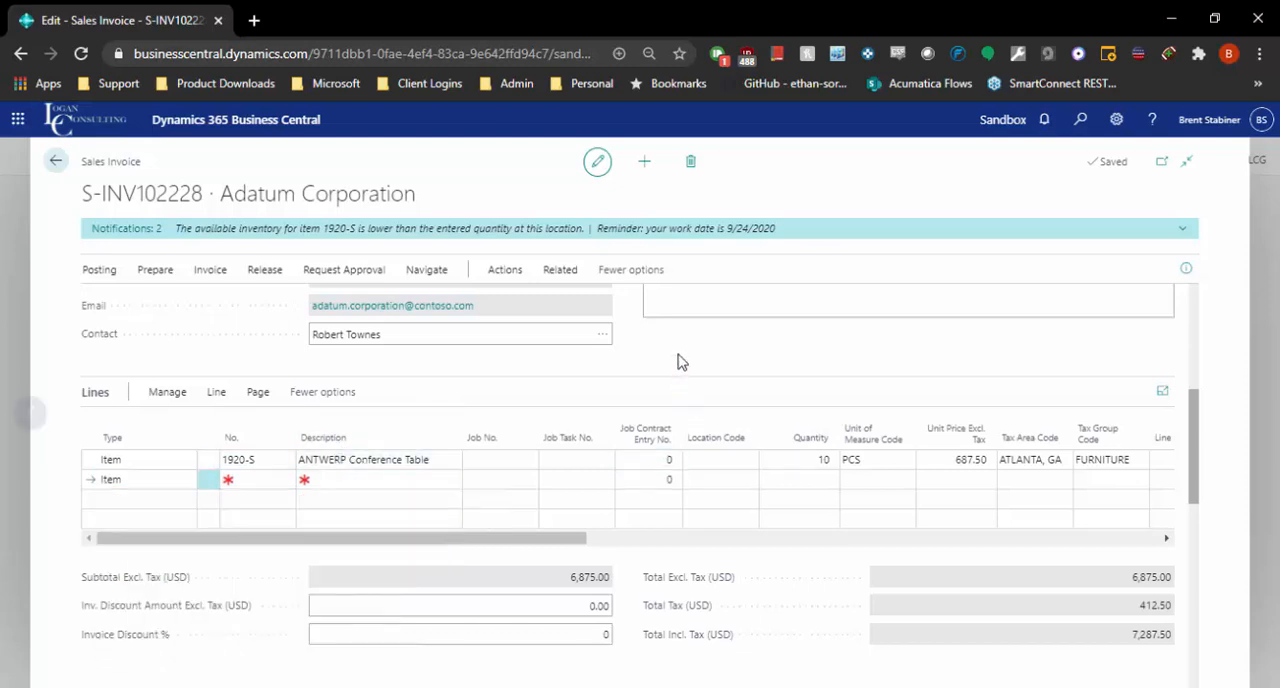
{"action": "left_click", "coordinate": [334, 458]}
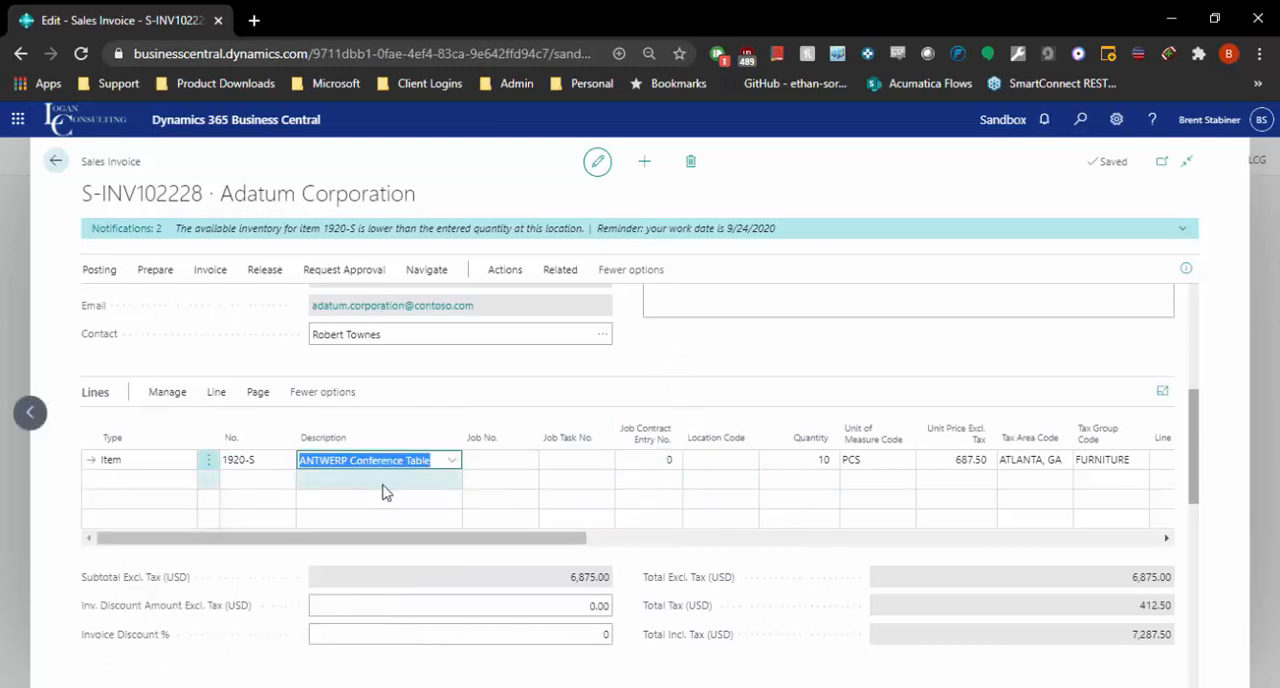
Look over the sales invoice and its approval request options, and preview its posting.
{"action": "scroll", "coordinate": [475, 592], "scroll_direction": "down", "scroll_amount": 2}
{"action": "scroll", "coordinate": [520, 572], "scroll_direction": "down", "scroll_amount": 1}
{"action": "scroll", "coordinate": [650, 608], "scroll_direction": "down", "scroll_amount": 4}
{"action": "scroll", "coordinate": [676, 608], "scroll_direction": "up", "scroll_amount": 10}
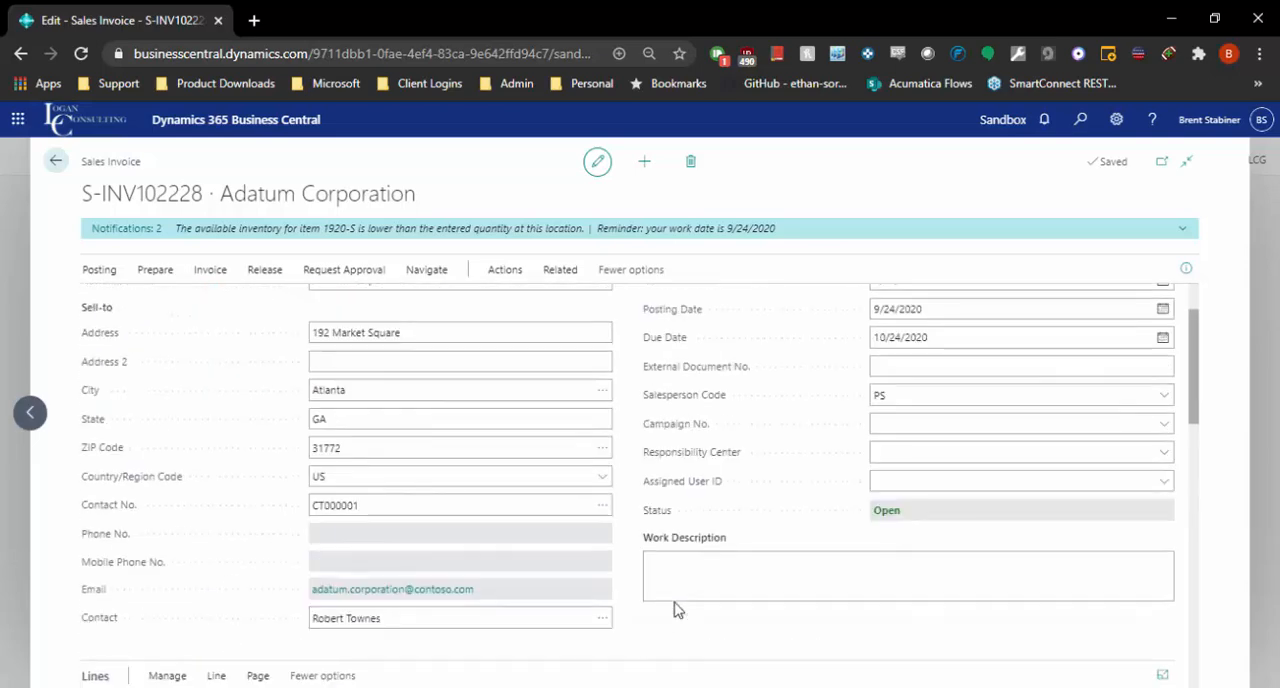
{"action": "scroll", "coordinate": [674, 606], "scroll_direction": "down", "scroll_amount": 2}
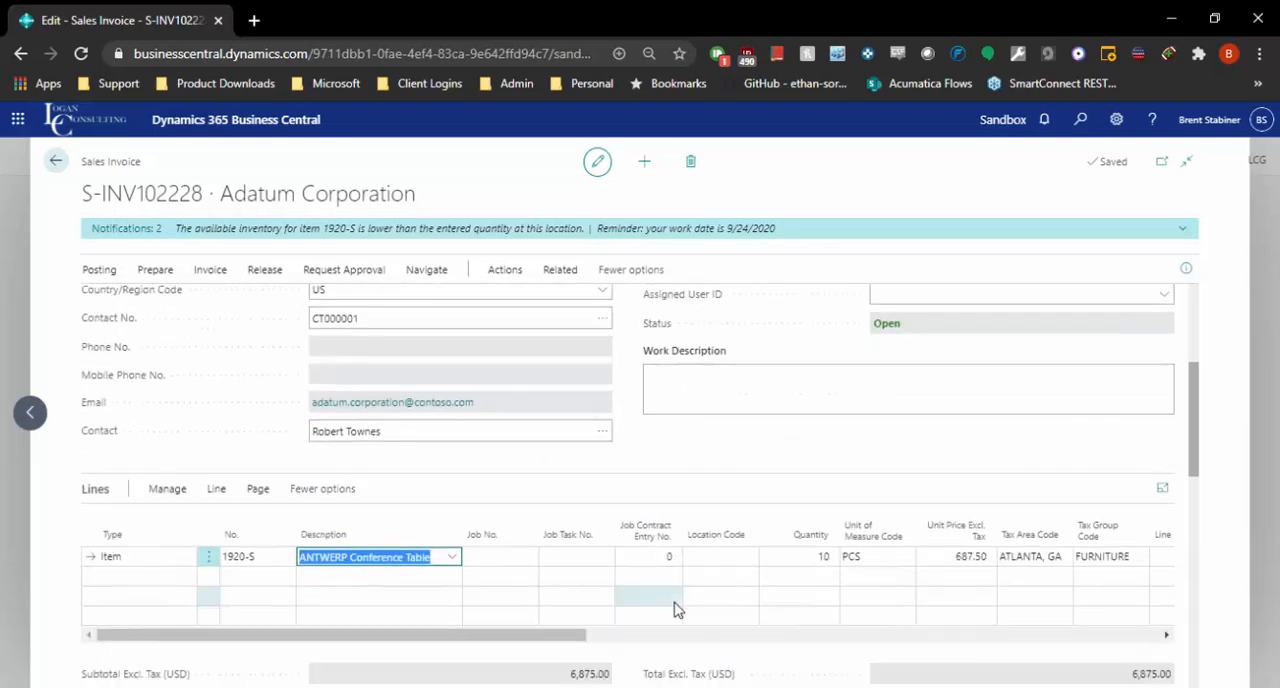
{"action": "left_click", "coordinate": [350, 270]}
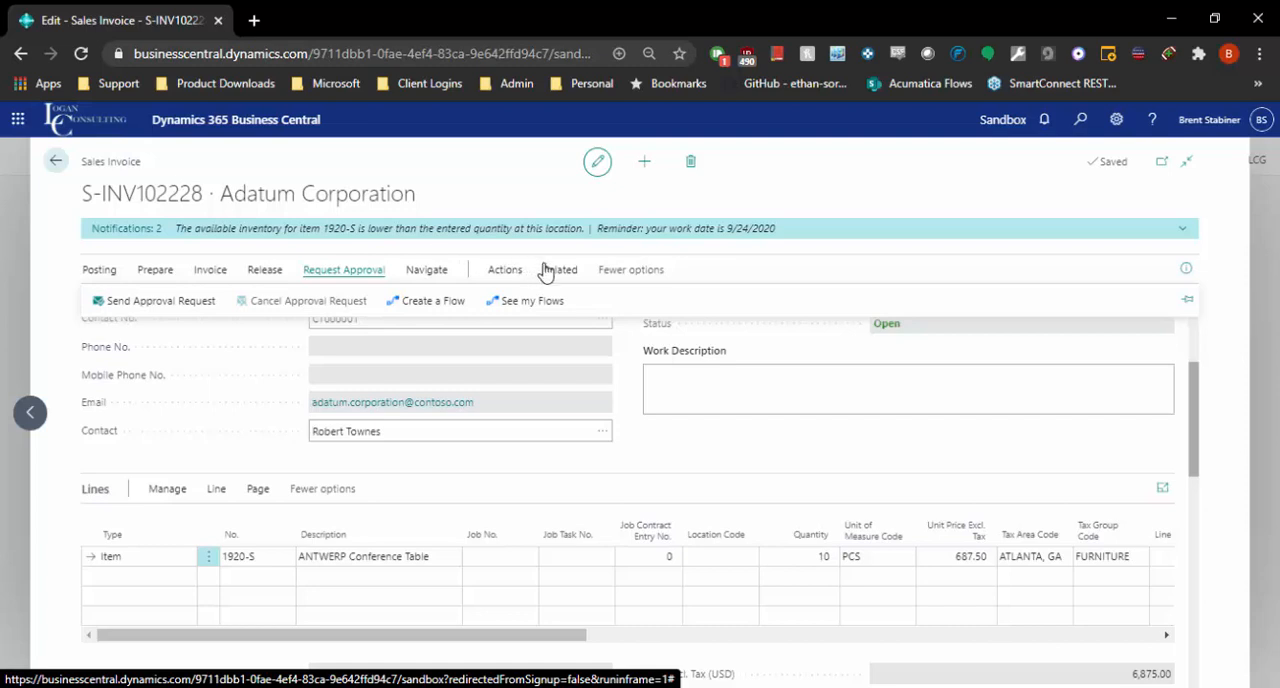
{"action": "left_click", "coordinate": [100, 270]}
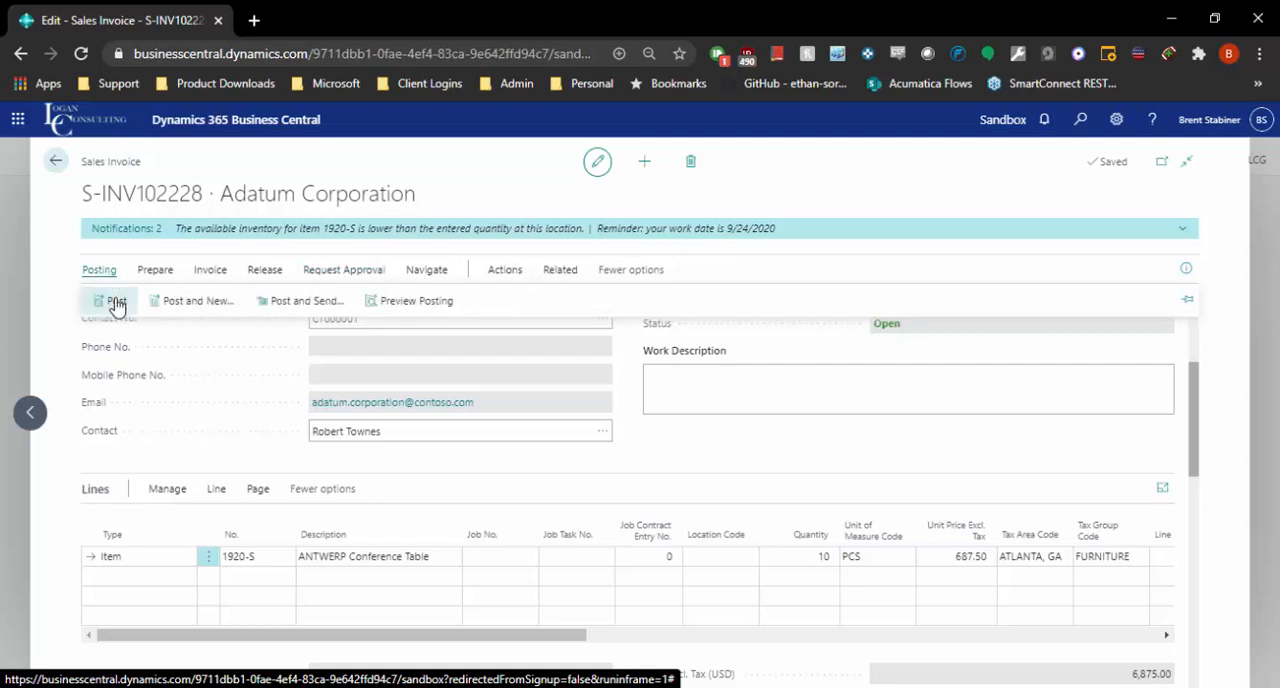
{"action": "left_click", "coordinate": [386, 300]}
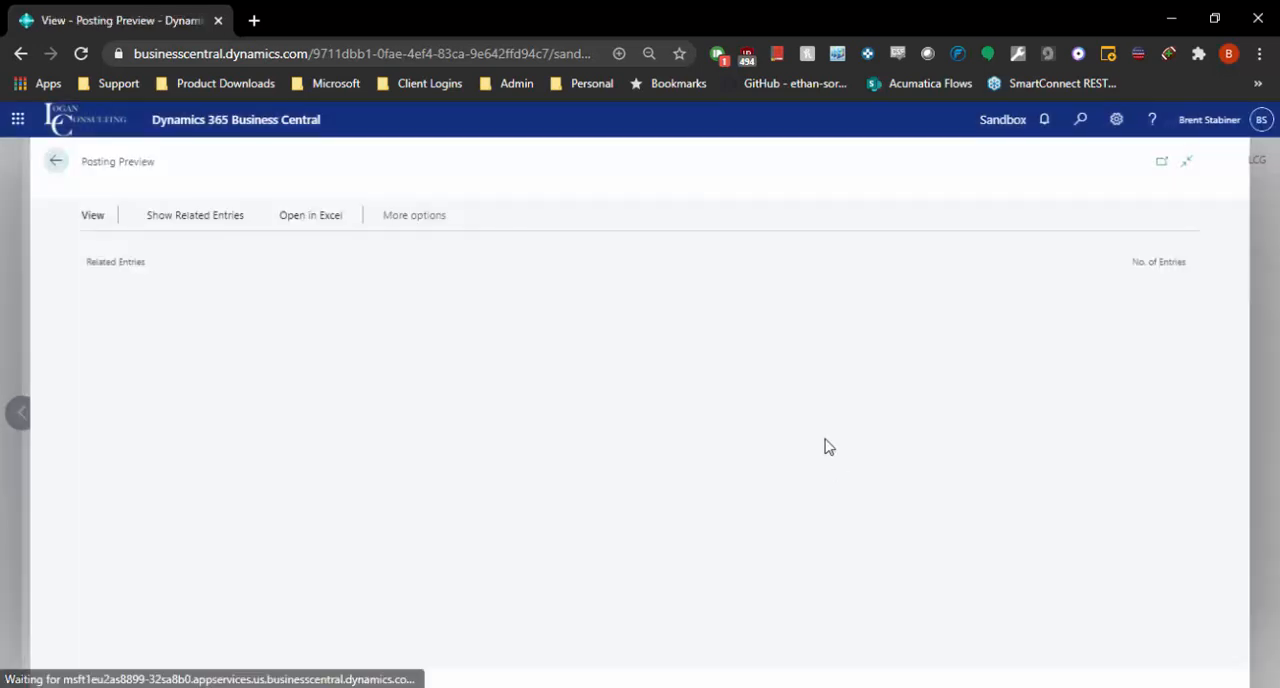
Examine the customer ledger entry in the posting preview and return to the list of related entries.
{"action": "left_click", "coordinate": [162, 390]}
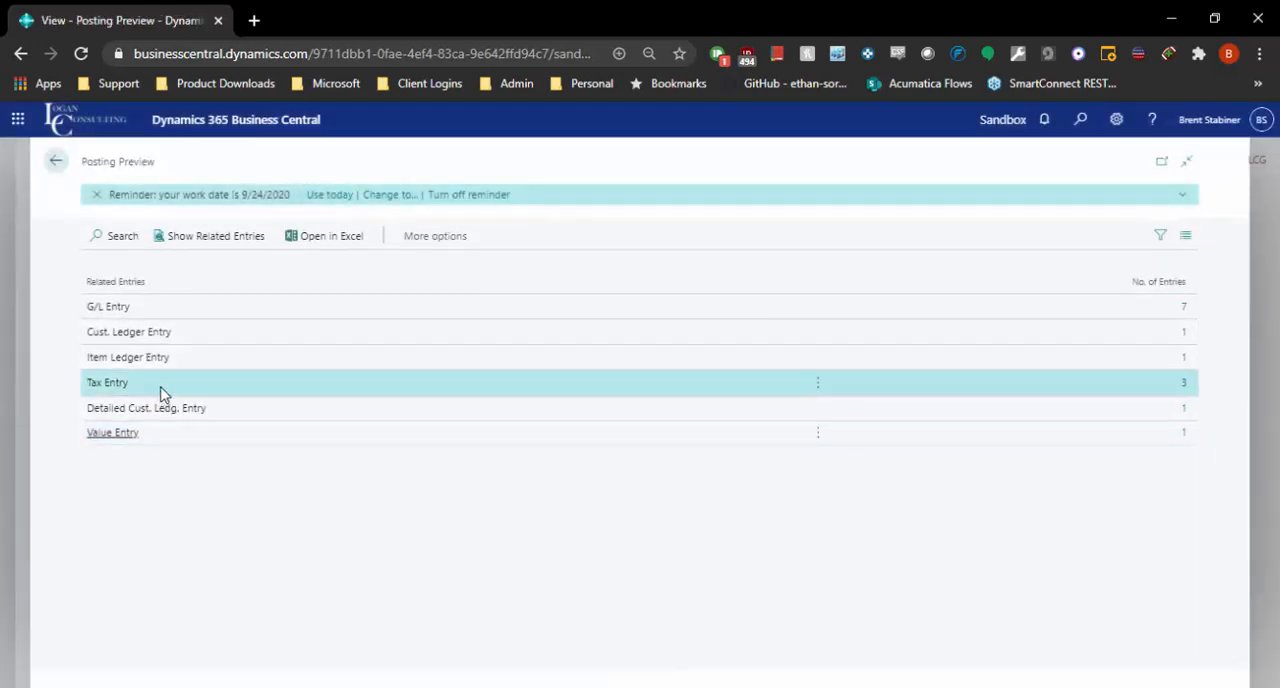
{"action": "left_click", "coordinate": [211, 366]}
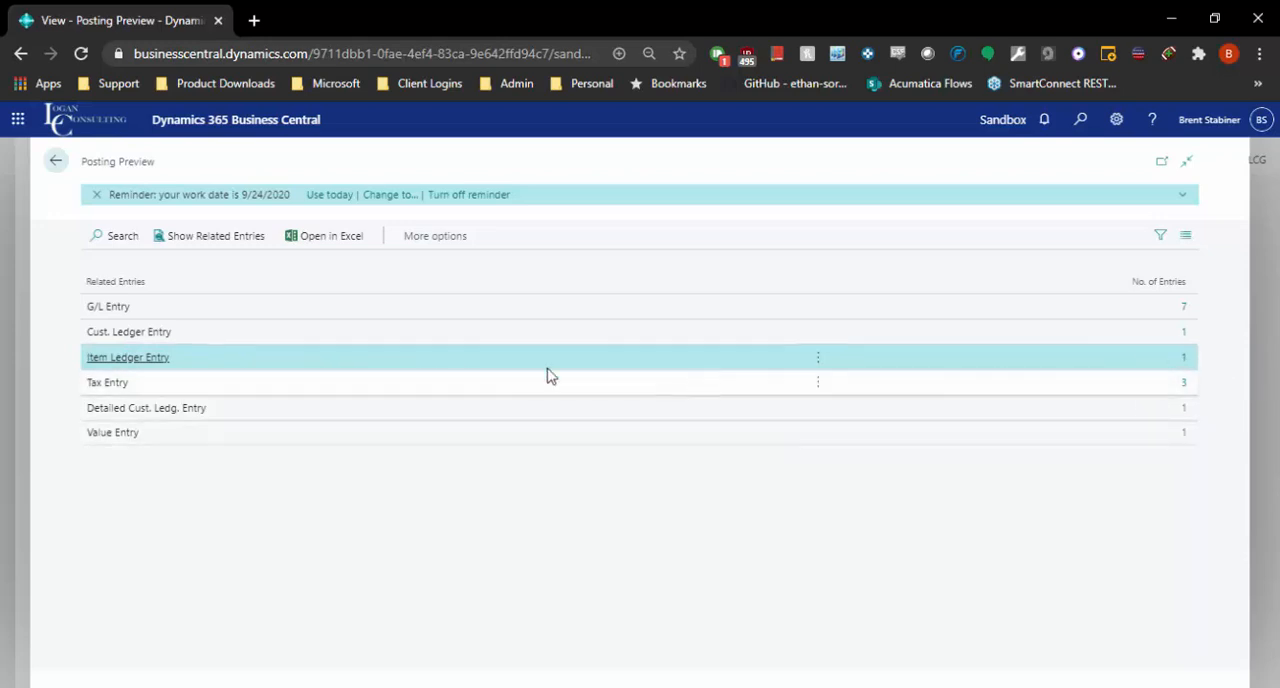
{"action": "left_click", "coordinate": [477, 335]}
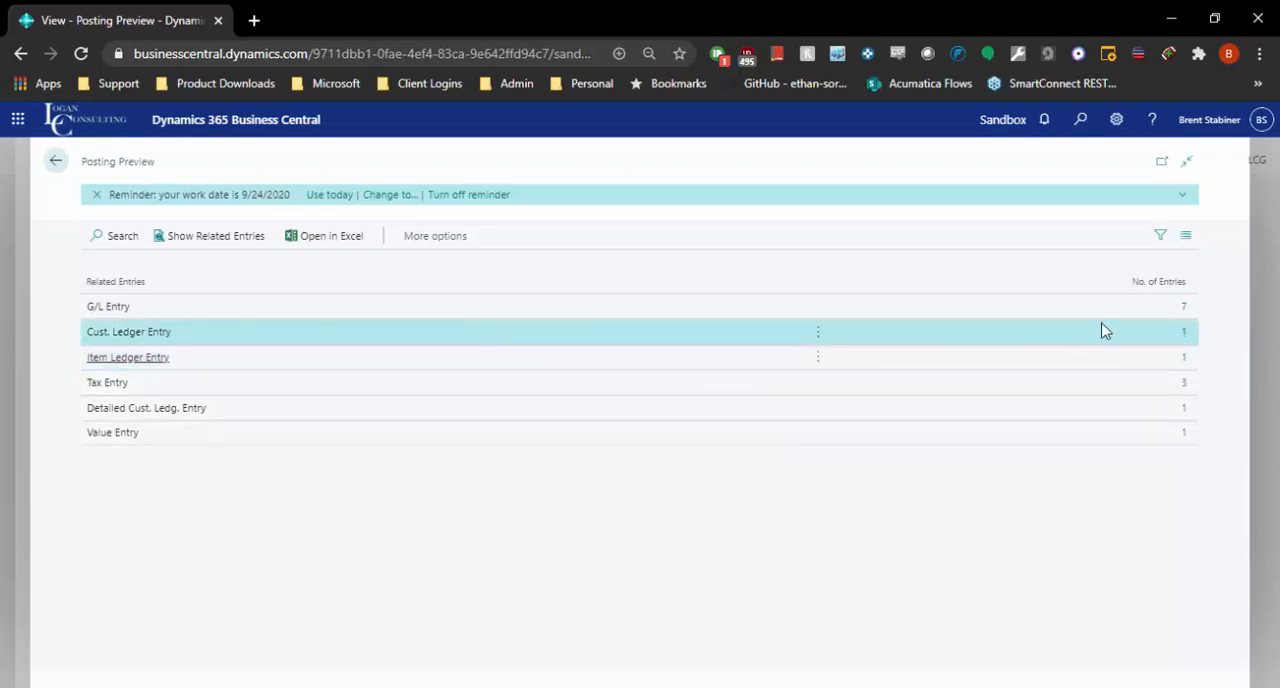
{"action": "left_click", "coordinate": [1168, 341]}
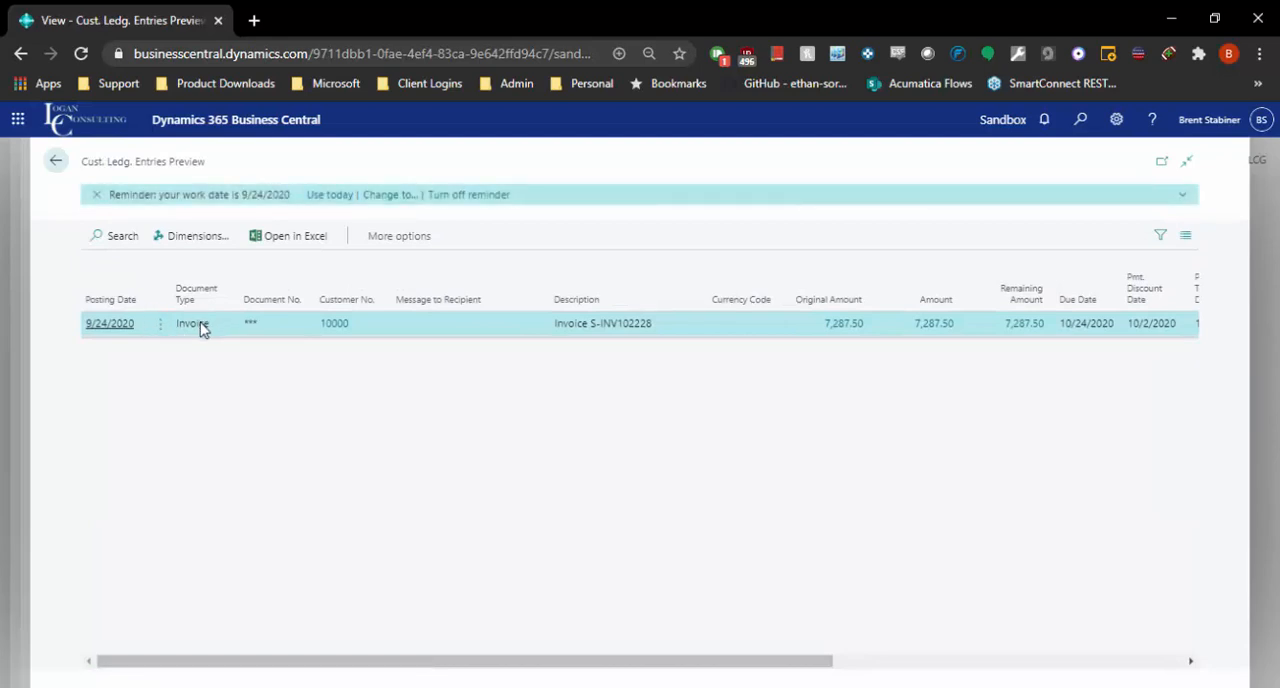
{"action": "double_click", "coordinate": [197, 326]}
{"action": "left_click", "coordinate": [852, 356]}
{"action": "left_click", "coordinate": [57, 161]}
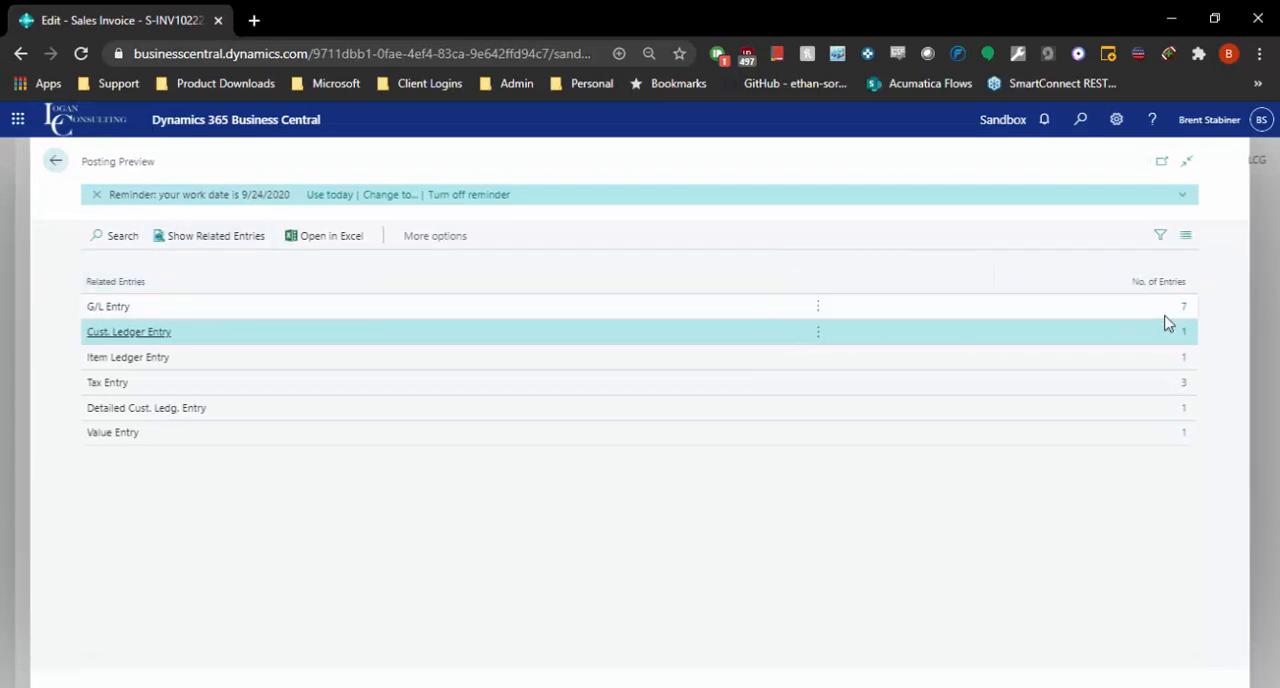
Review the previewed G/L entries, including the Cost of Materials line, and return to the sales invoice.
{"action": "left_click", "coordinate": [1181, 308]}
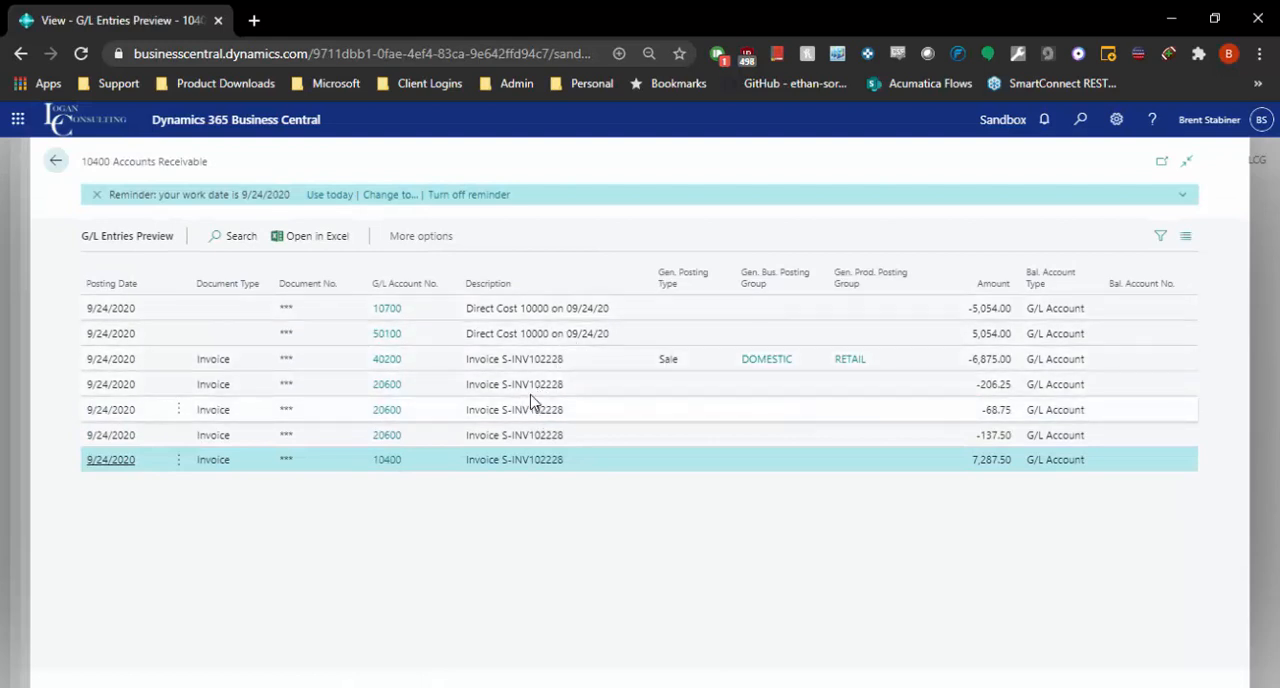
{"action": "left_click", "coordinate": [528, 335]}
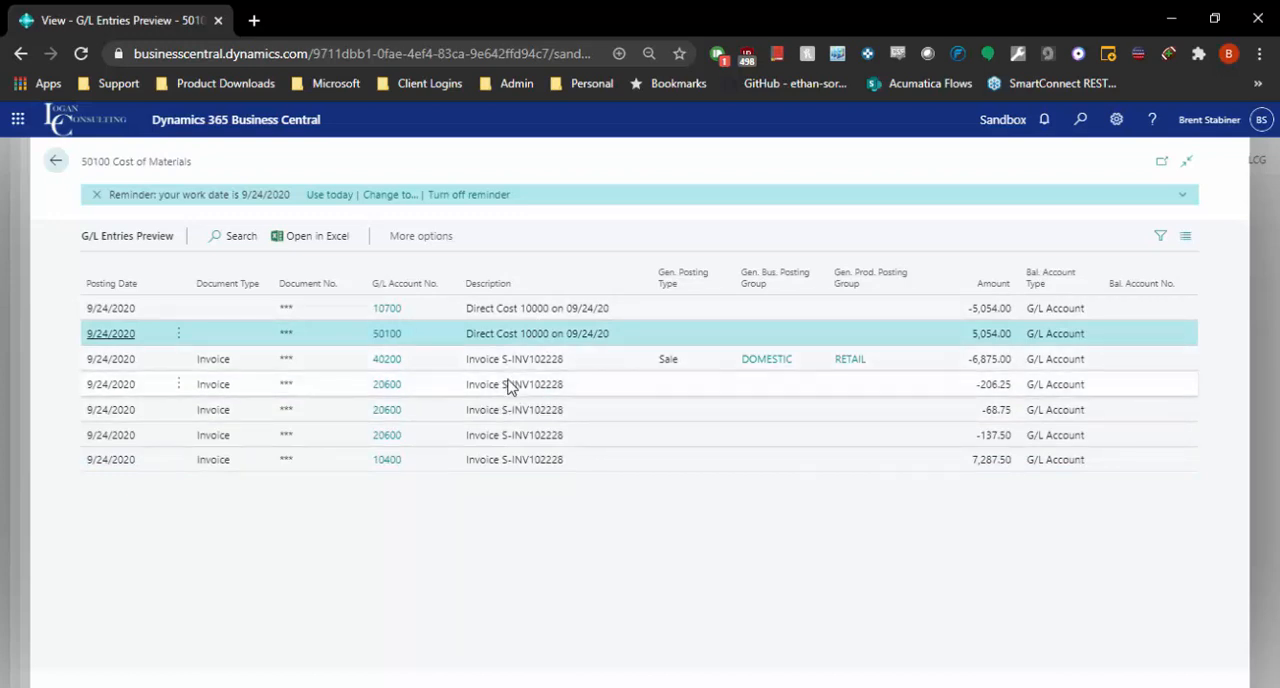
{"action": "left_click", "coordinate": [55, 163]}
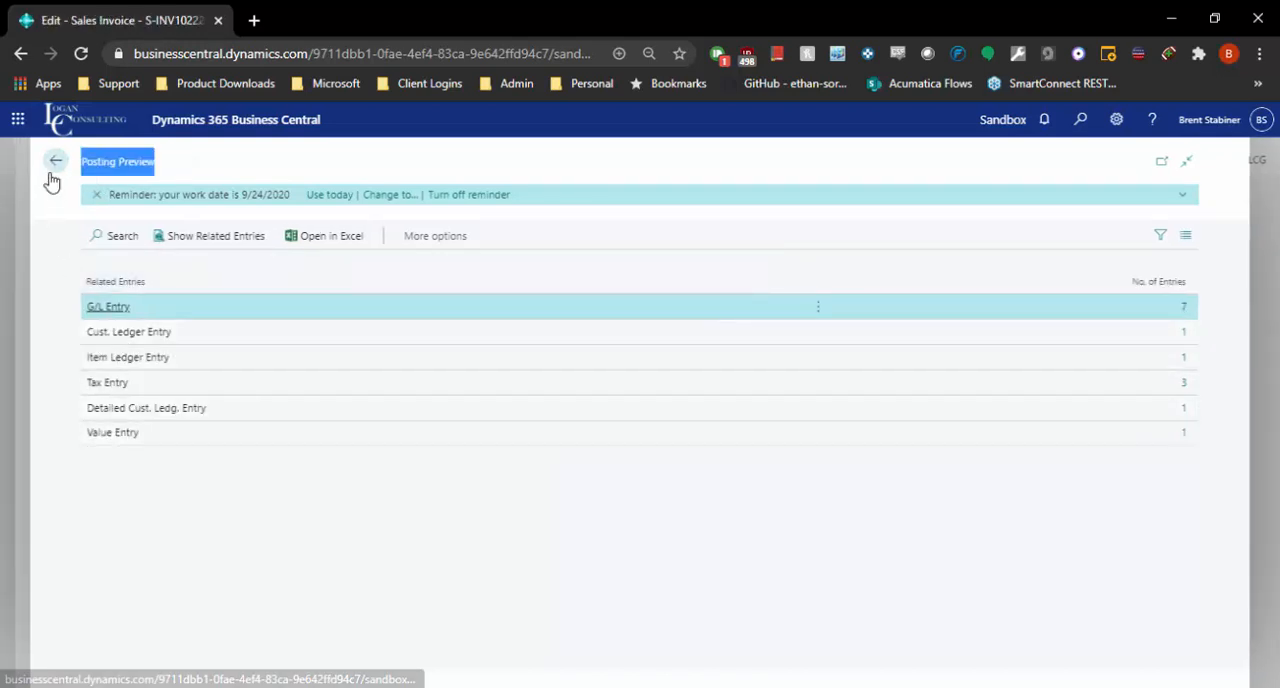
{"action": "left_click", "coordinate": [55, 162]}
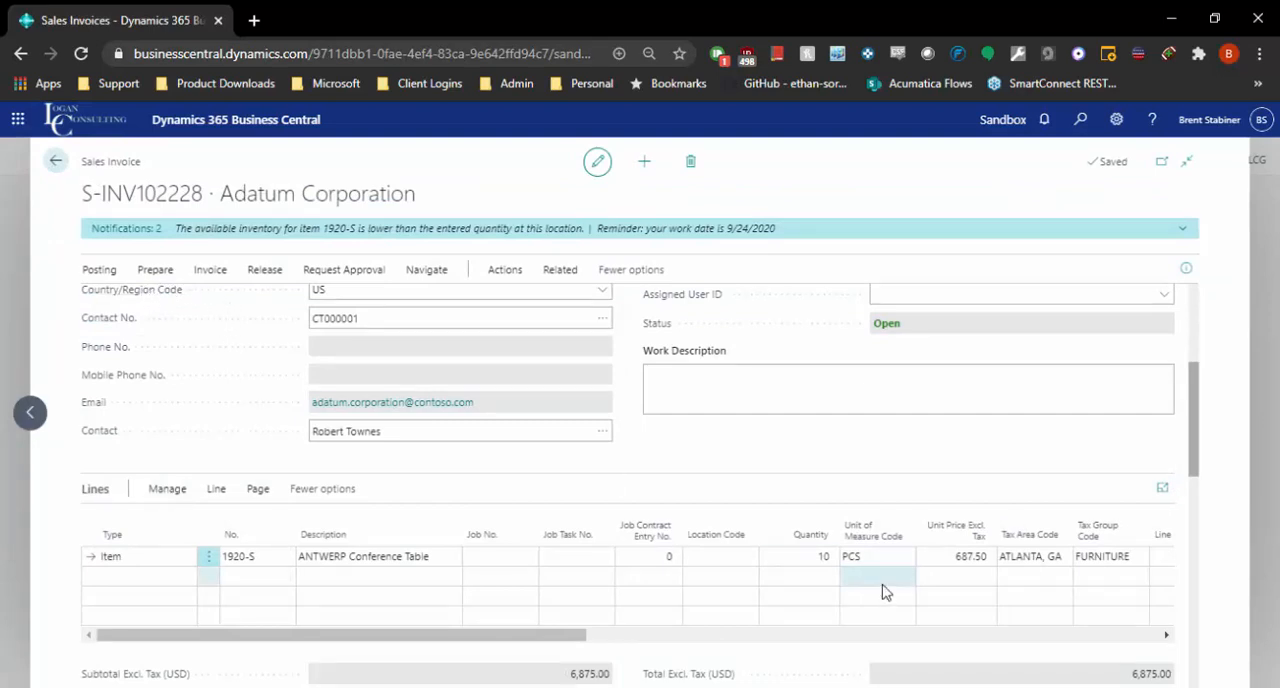
Post Adatum Corporation's sales invoice and open the resulting posted sales invoice.
{"action": "scroll", "coordinate": [800, 556], "scroll_direction": "down", "scroll_amount": 2}
{"action": "scroll", "coordinate": [829, 571], "scroll_direction": "up", "scroll_amount": 3}
{"action": "left_click", "coordinate": [110, 272]}
{"action": "left_click", "coordinate": [97, 300]}
{"action": "left_click", "coordinate": [708, 450]}
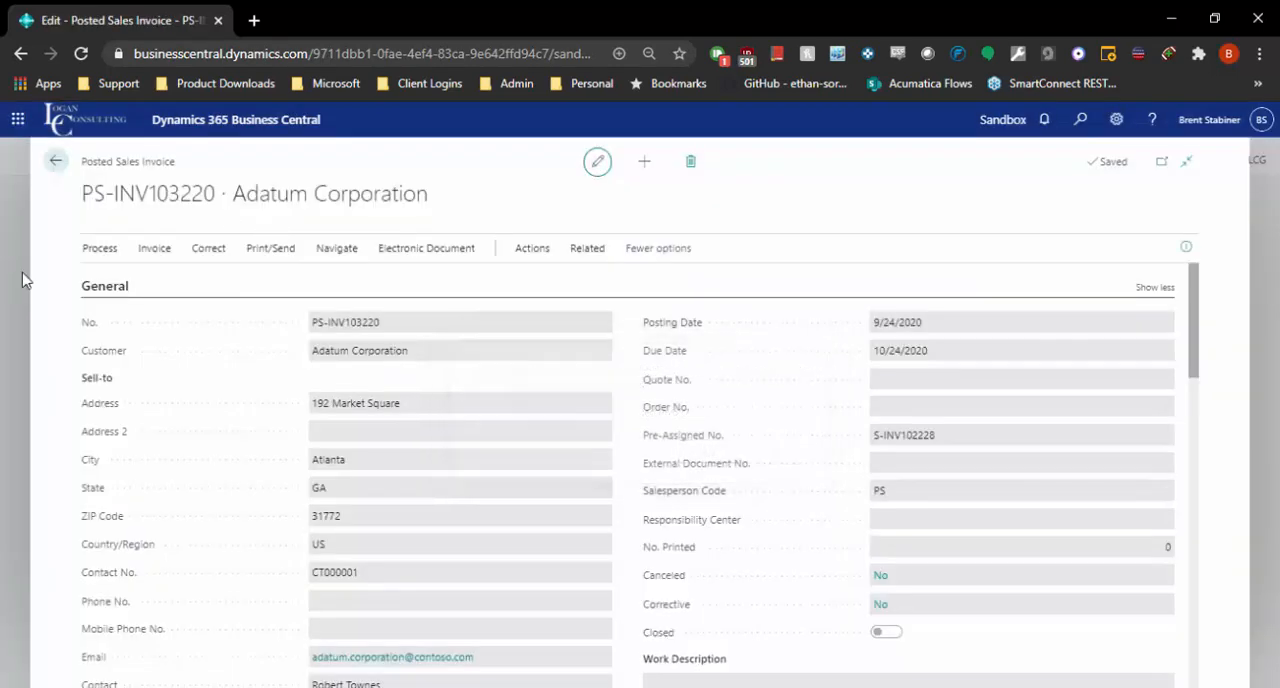
Close the posted sales invoice, search for "cust led" and open the Customer Ledger Entries list.
{"action": "left_click", "coordinate": [56, 164]}
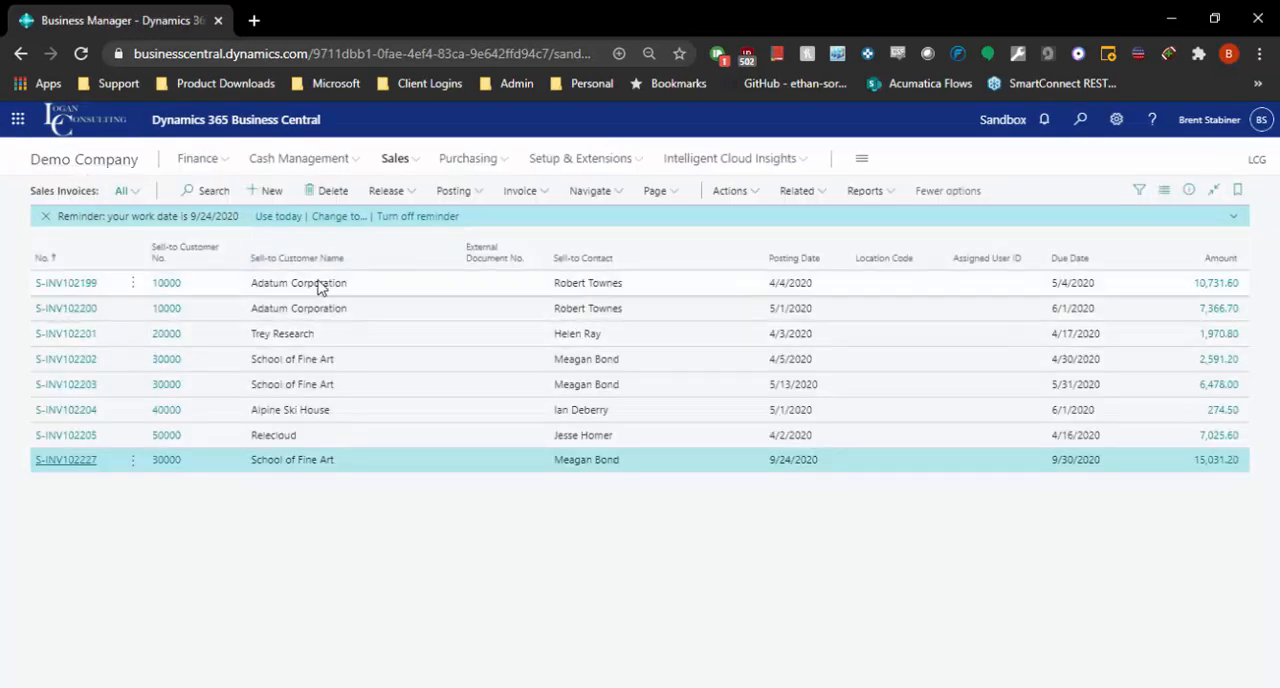
{"action": "left_click", "coordinate": [1082, 119]}
{"action": "type", "text": "cust led"}
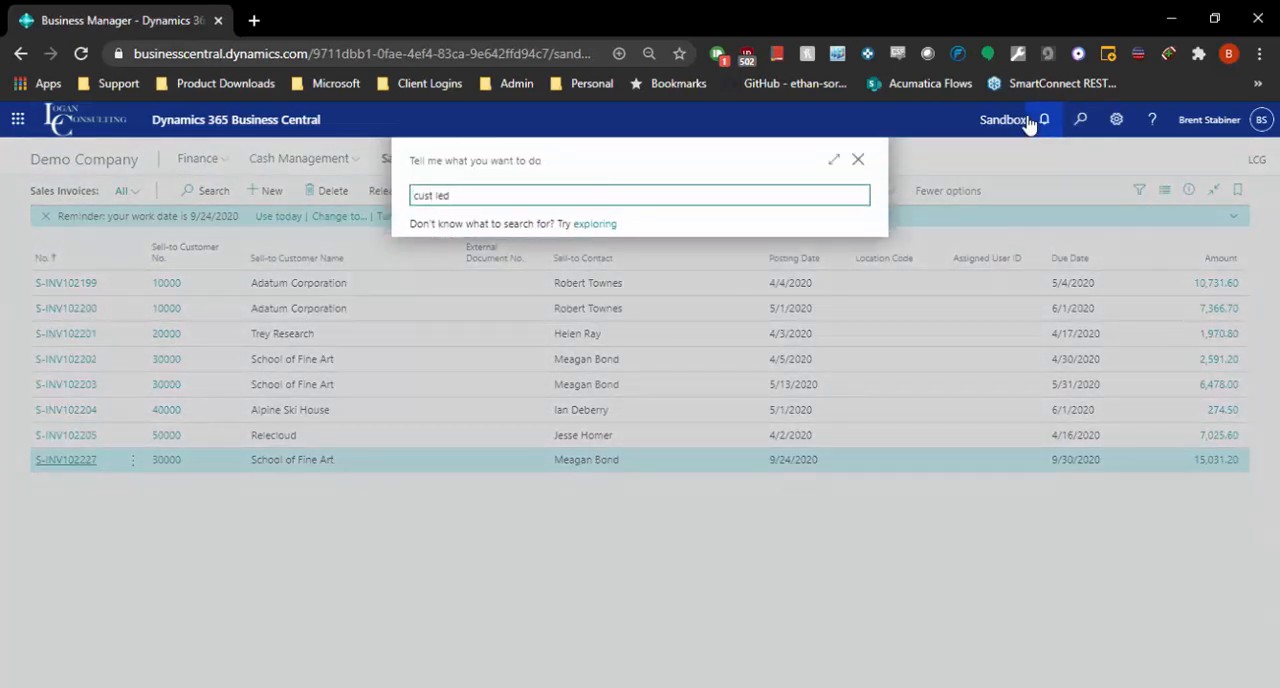
{"action": "left_click", "coordinate": [481, 425]}
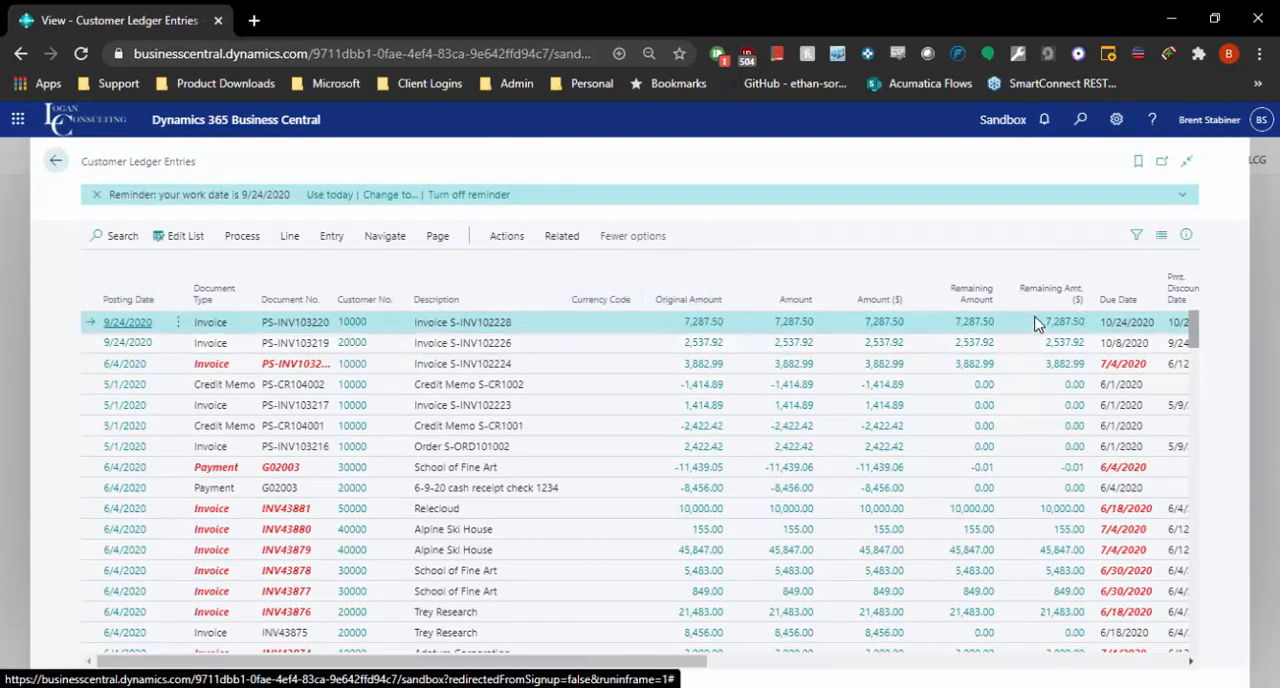
Filter the customer ledger entries to open ones by the selected entry's Open value, and look over the remaining entries.
{"action": "left_click_drag", "start_coordinate": [587, 665], "coordinate": [1034, 634]}
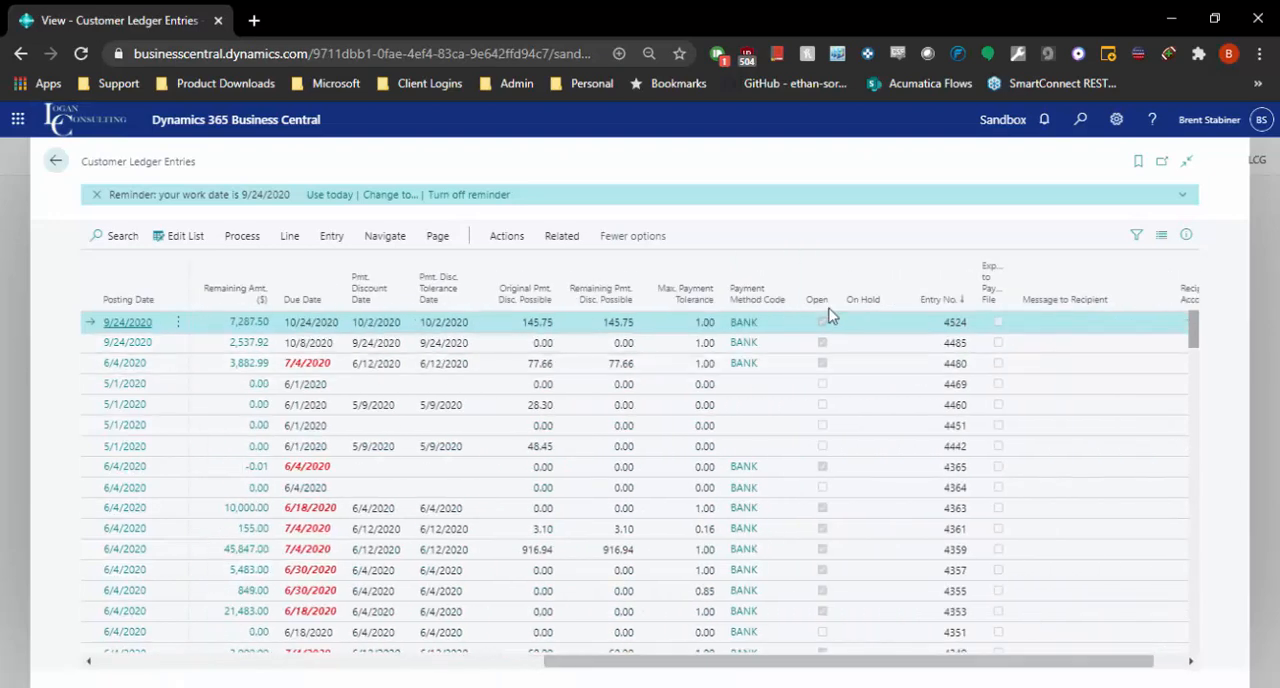
{"action": "left_click", "coordinate": [834, 300]}
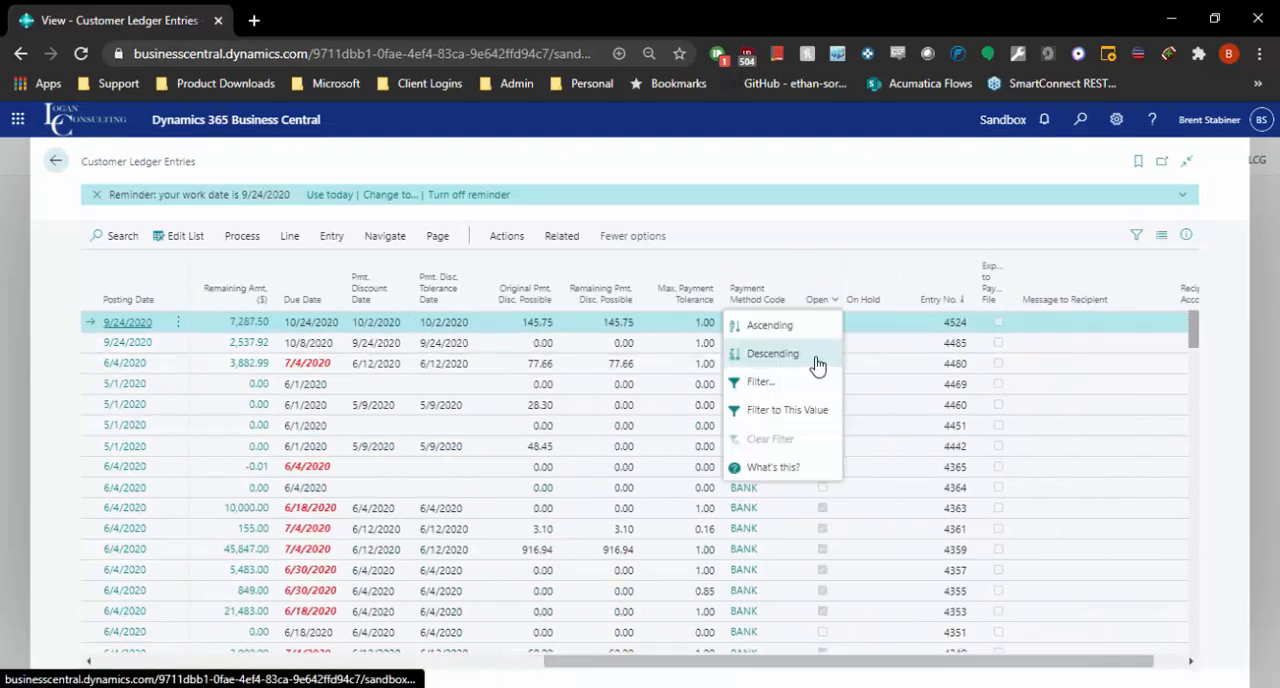
{"action": "left_click", "coordinate": [787, 410]}
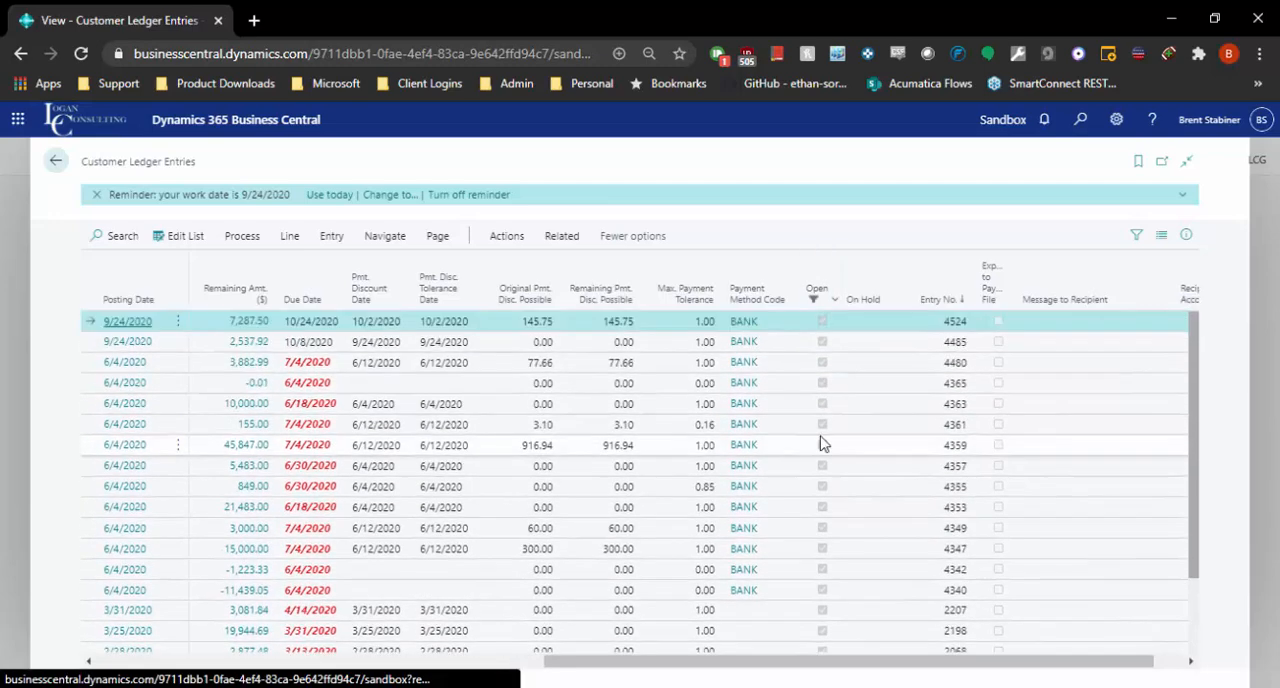
{"action": "left_click_drag", "start_coordinate": [645, 662], "coordinate": [29, 626]}
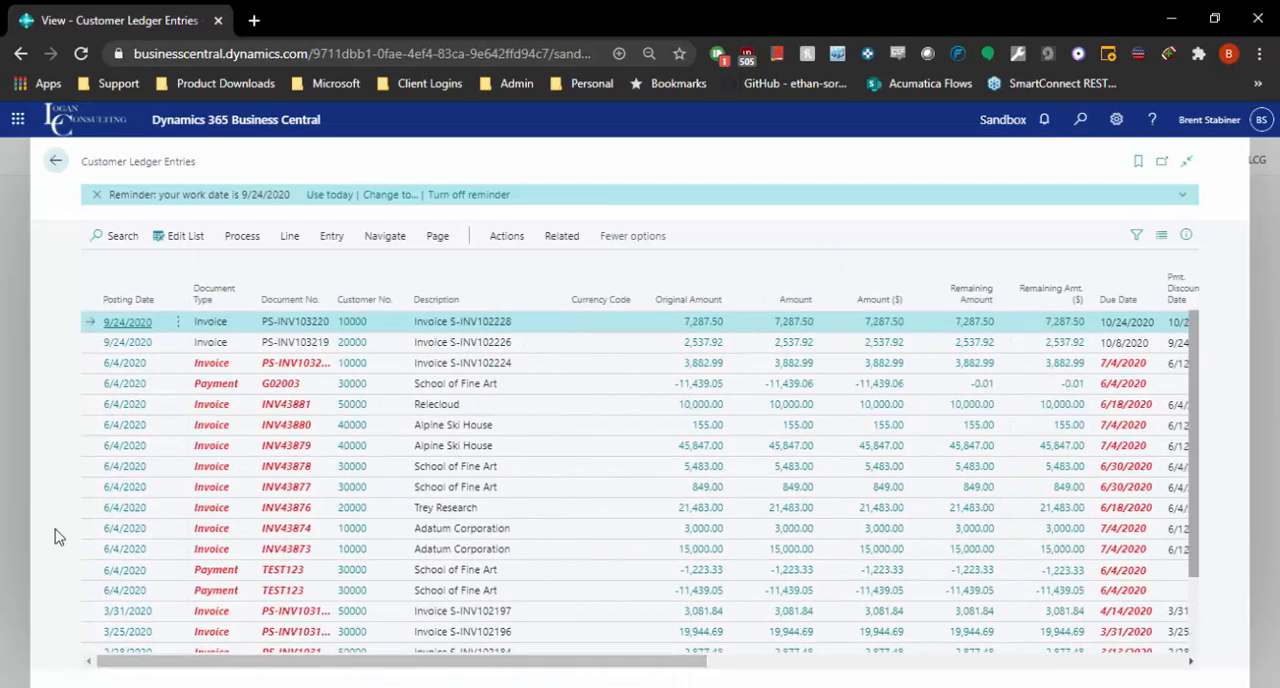
Leave the customer ledger entries and open the list of Cash Receipt Journals batches.
{"action": "left_click", "coordinate": [57, 164]}
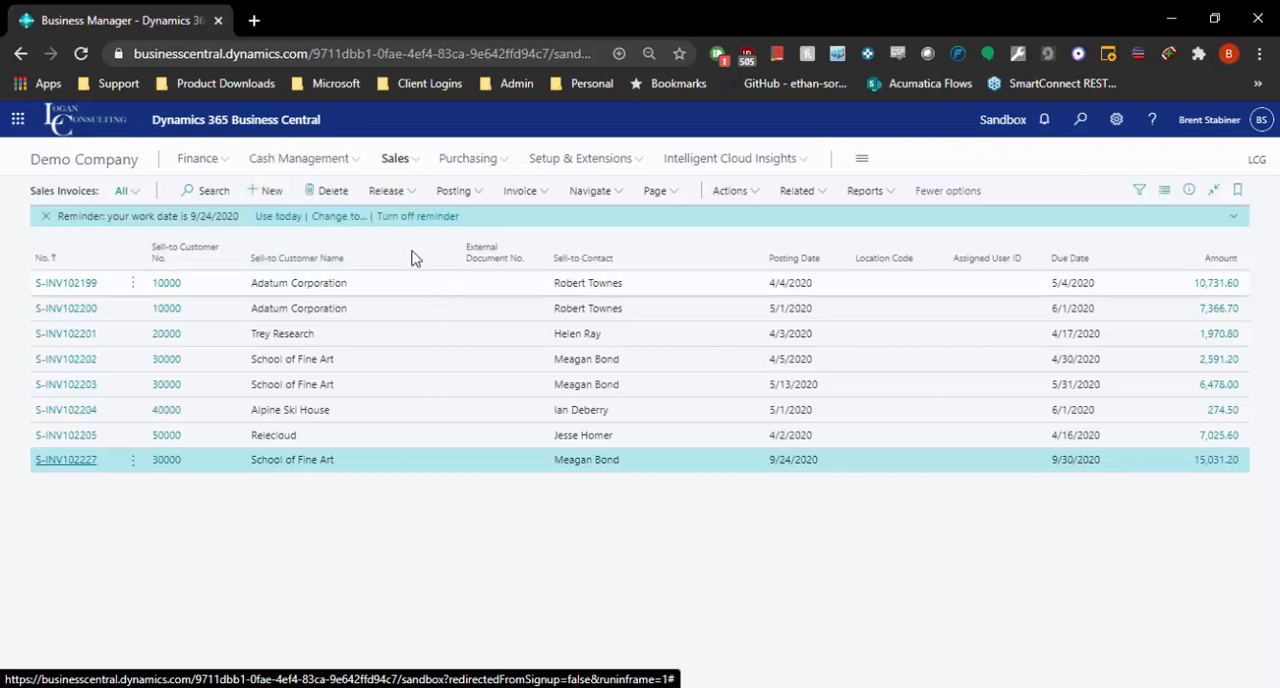
{"action": "left_click", "coordinate": [300, 158]}
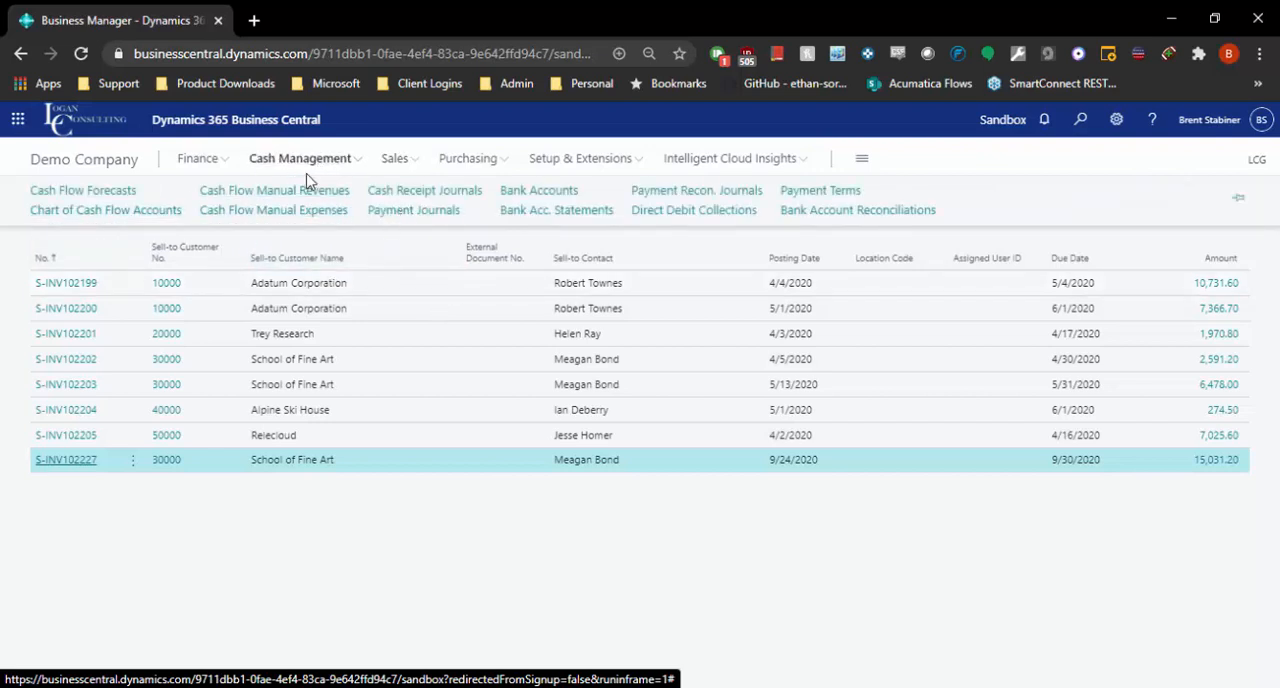
{"action": "left_click", "coordinate": [394, 200]}
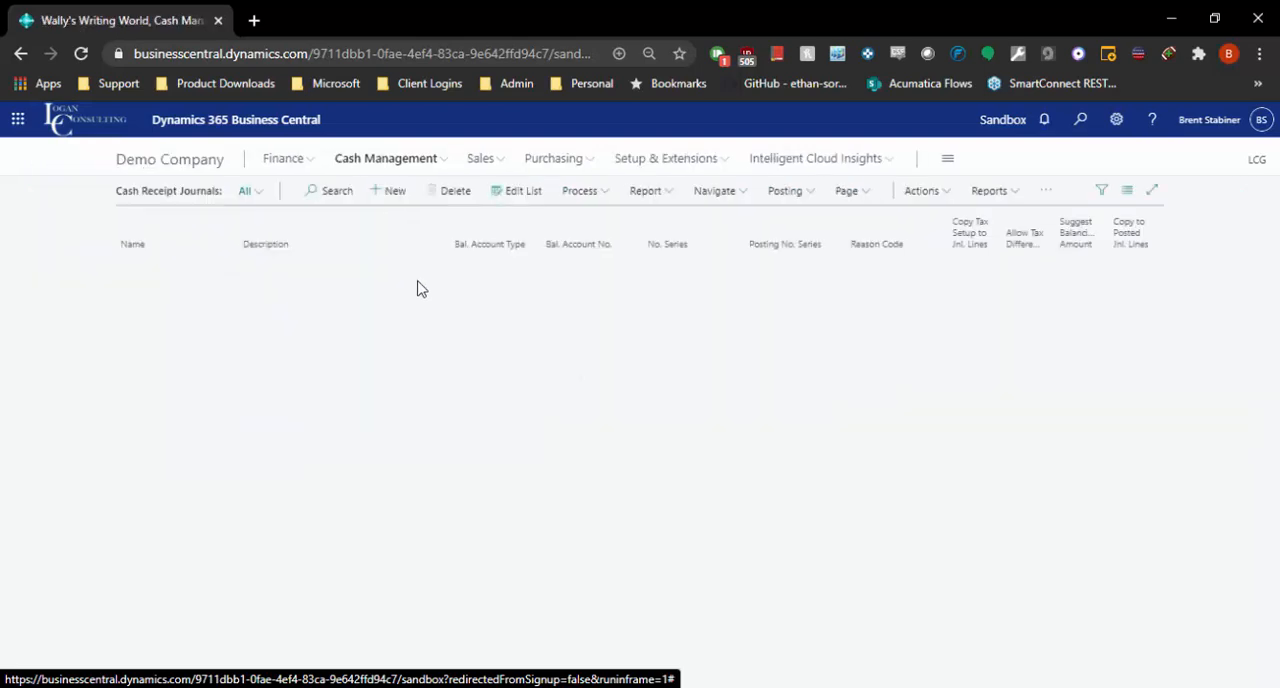
Search for "journal", expand all matching pages and tasks, and open Sales Journals.
{"action": "left_click", "coordinate": [1079, 128]}
{"action": "type", "text": "journal"}
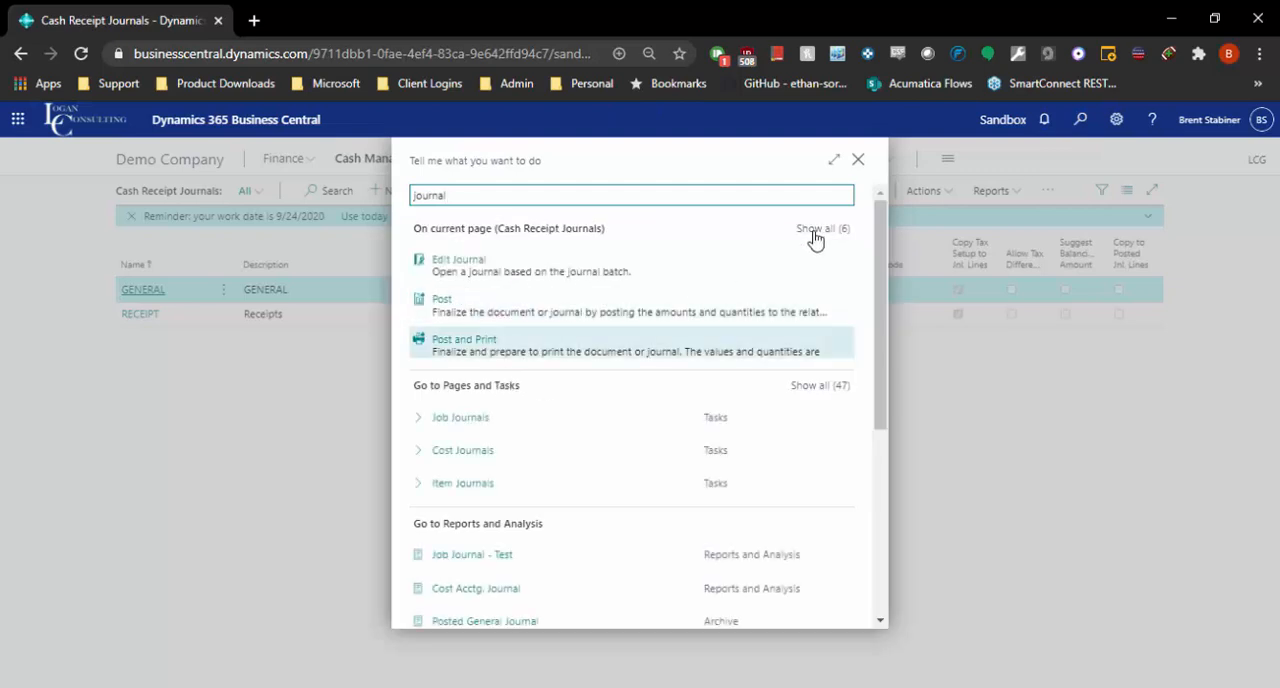
{"action": "left_click", "coordinate": [818, 387]}
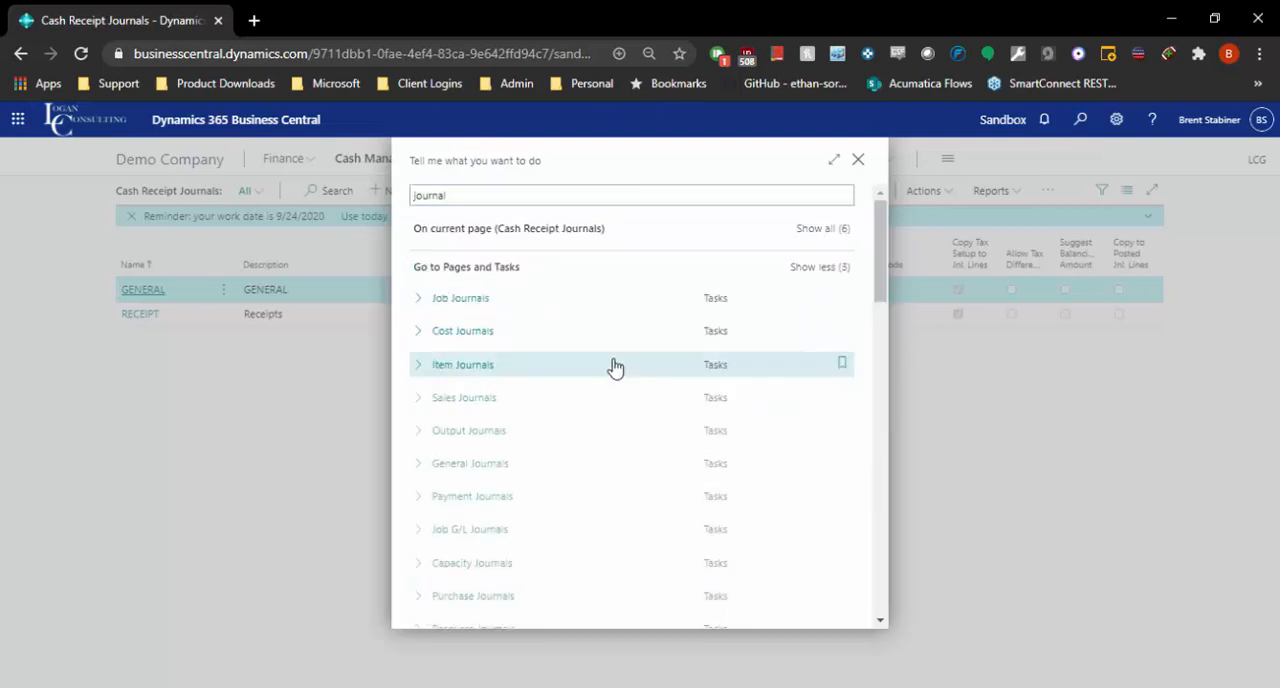
{"action": "left_click", "coordinate": [464, 398]}
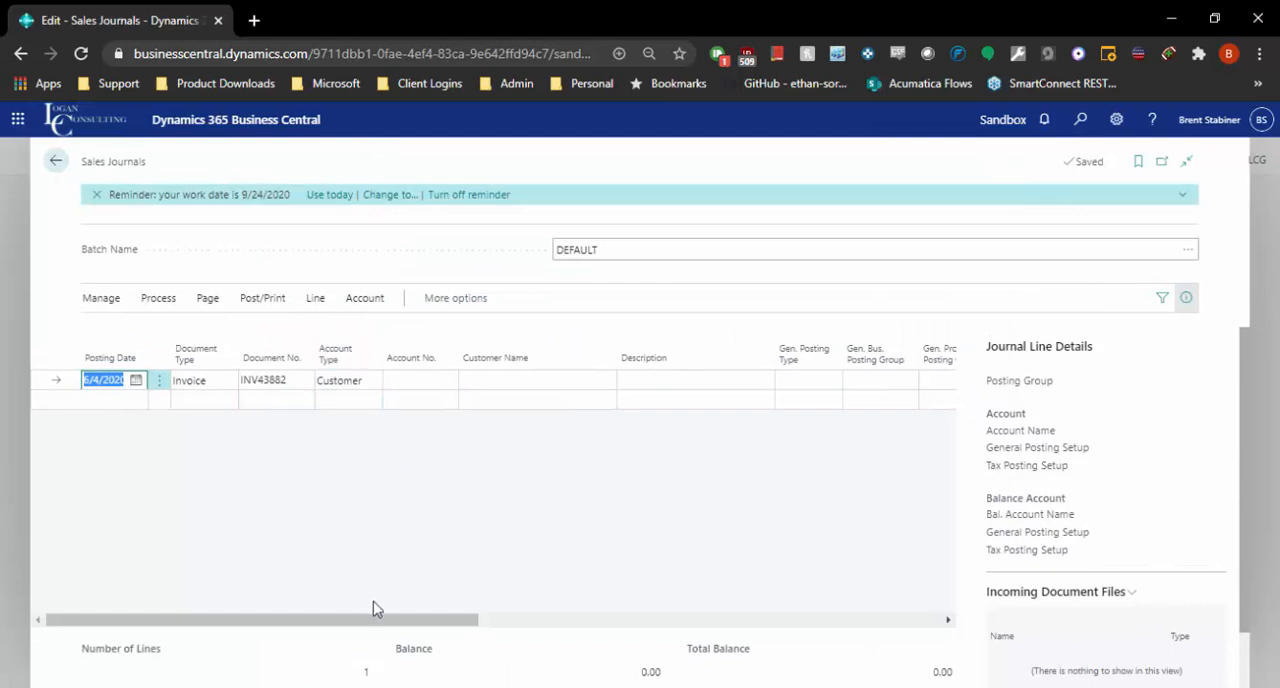
Set Adatum Corporation as the account on the sales journal line, look at its amount and balancing account type options, and leave the journal.
{"action": "mouse_move", "coordinate": [355, 619]}
{"action": "left_mouse_down"}
{"action": "mouse_move", "coordinate": [428, 617]}
{"action": "mouse_move", "coordinate": [321, 617]}
{"action": "mouse_move", "coordinate": [711, 586]}
{"action": "mouse_move", "coordinate": [340, 620]}
{"action": "left_mouse_up"}
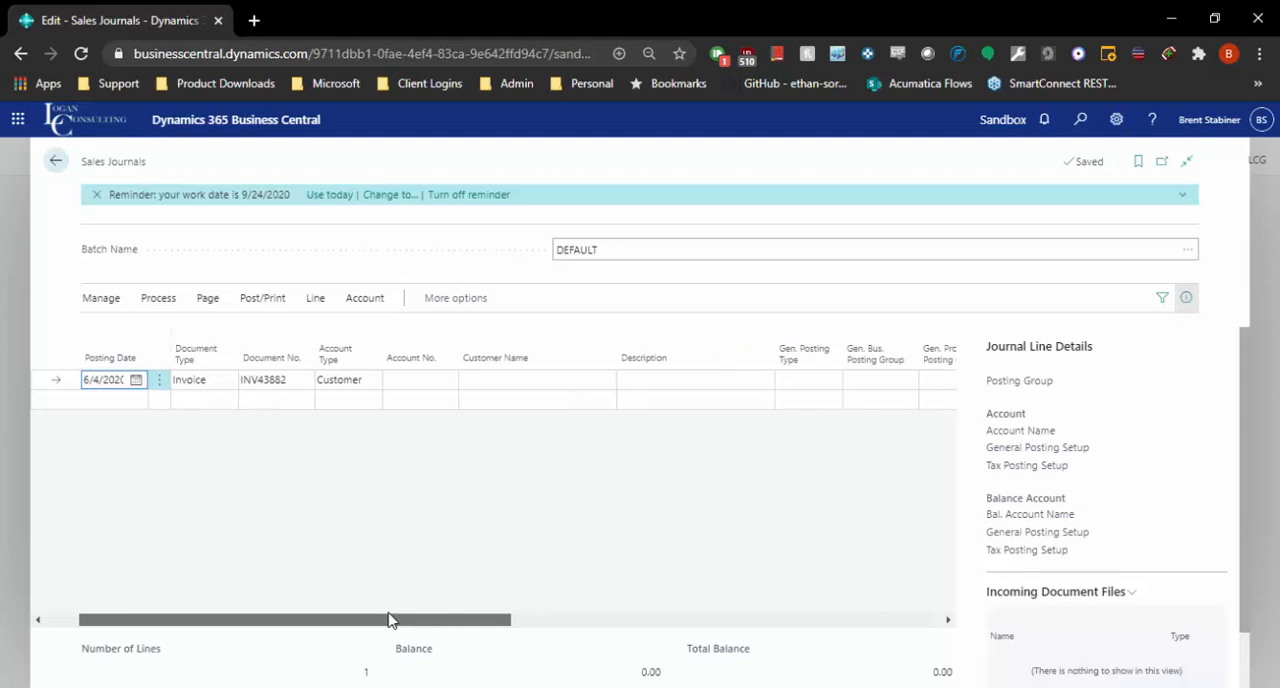
{"action": "mouse_move", "coordinate": [396, 614]}
{"action": "left_mouse_down"}
{"action": "mouse_move", "coordinate": [551, 589]}
{"action": "mouse_move", "coordinate": [372, 620]}
{"action": "left_mouse_up"}
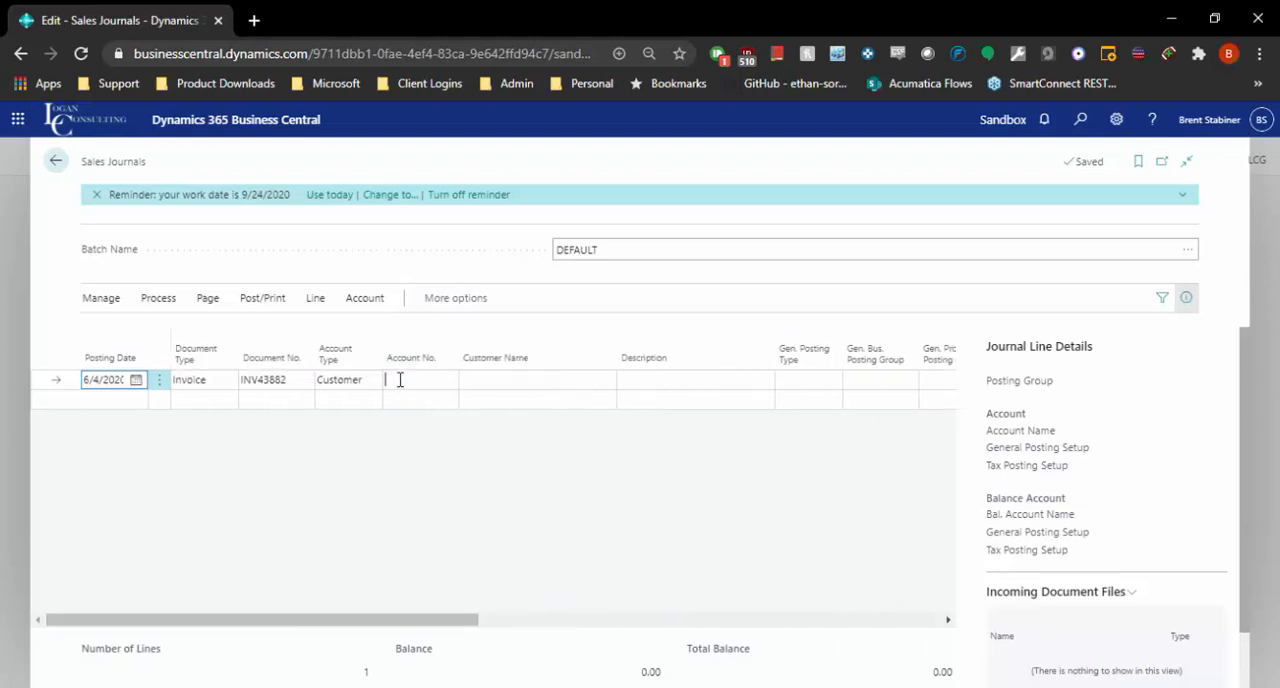
{"action": "left_click", "coordinate": [399, 379]}
{"action": "left_click", "coordinate": [414, 443]}
{"action": "left_click_drag", "start_coordinate": [440, 619], "coordinate": [790, 620]}
{"action": "left_click", "coordinate": [449, 380]}
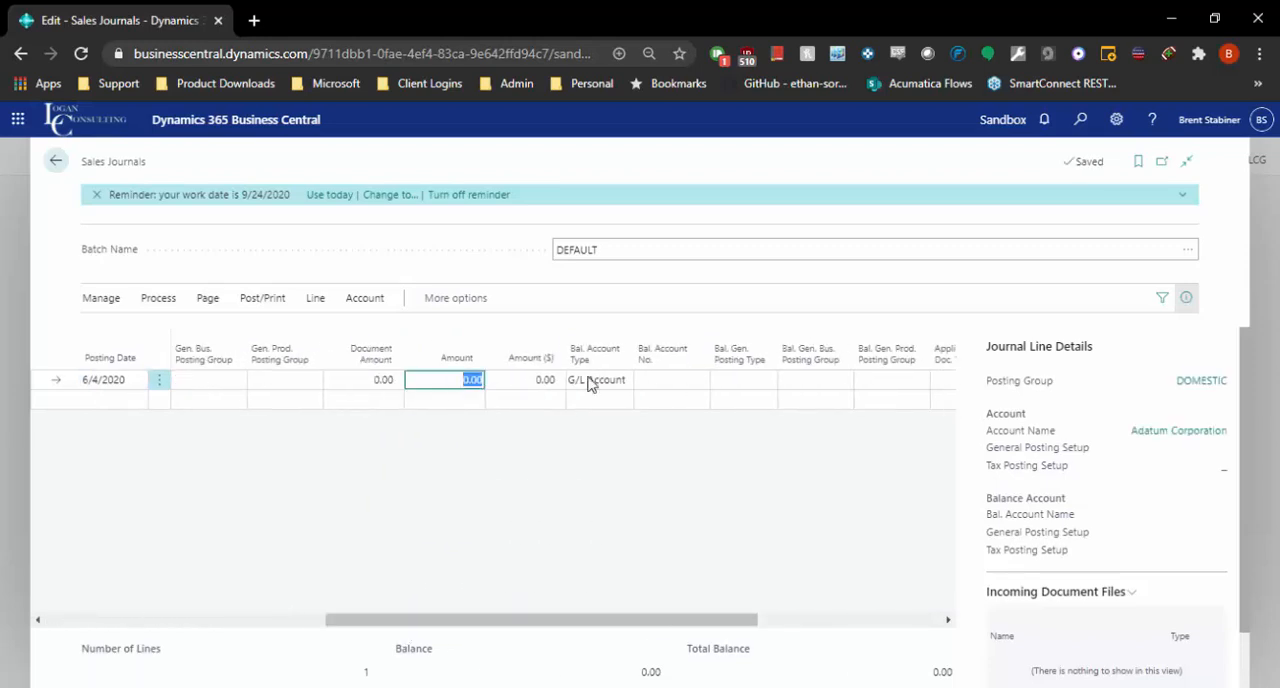
{"action": "left_click", "coordinate": [590, 380]}
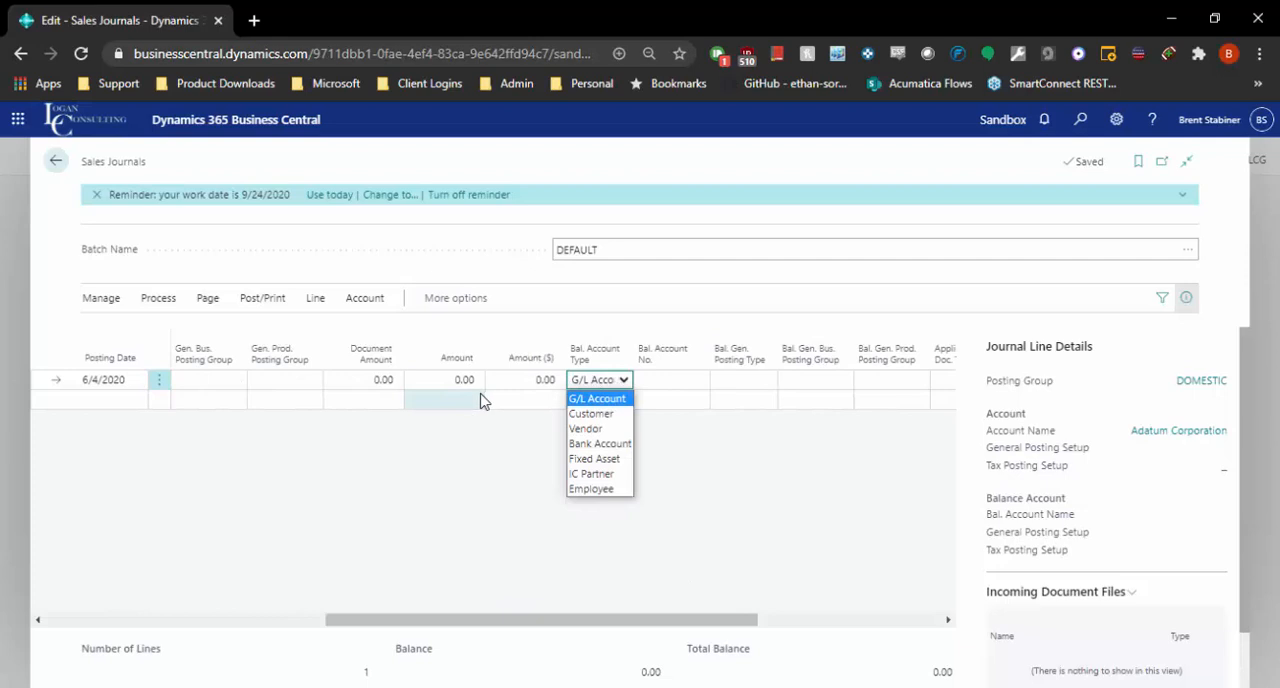
{"action": "left_click", "coordinate": [56, 160]}
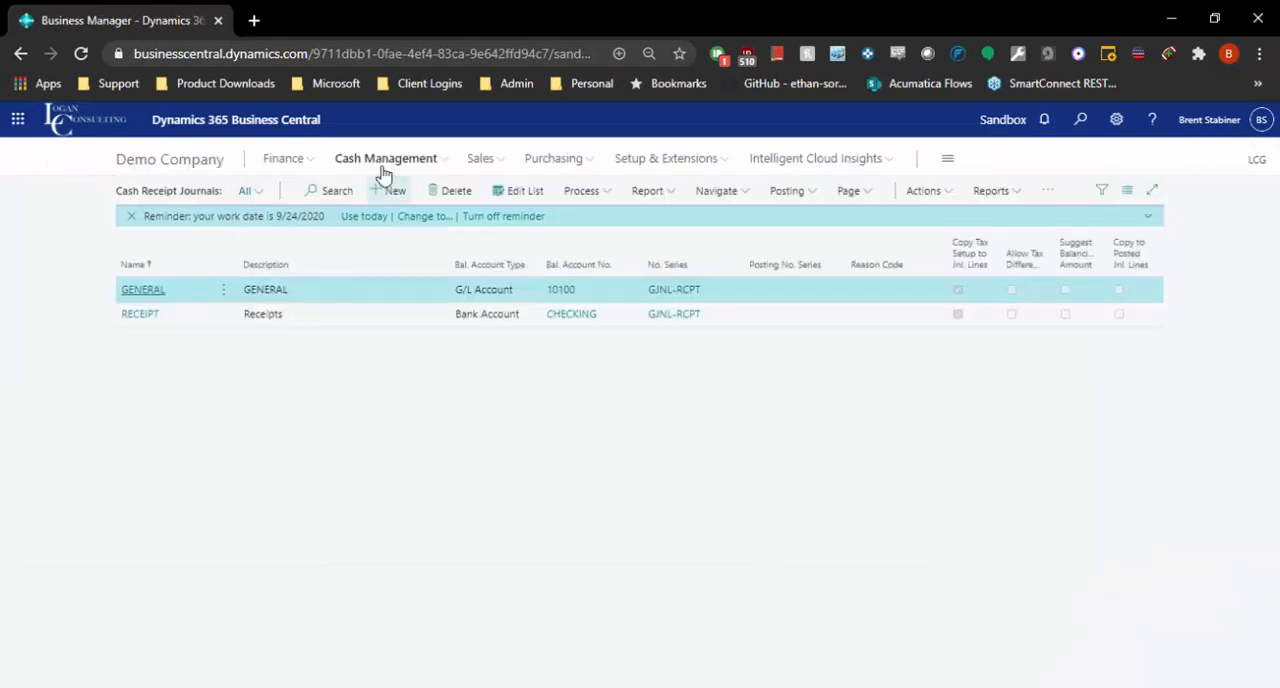
Open the RECEIPT cash receipt journal batch and delete its existing Adatum Corporation payment line.
{"action": "left_click", "coordinate": [397, 162]}
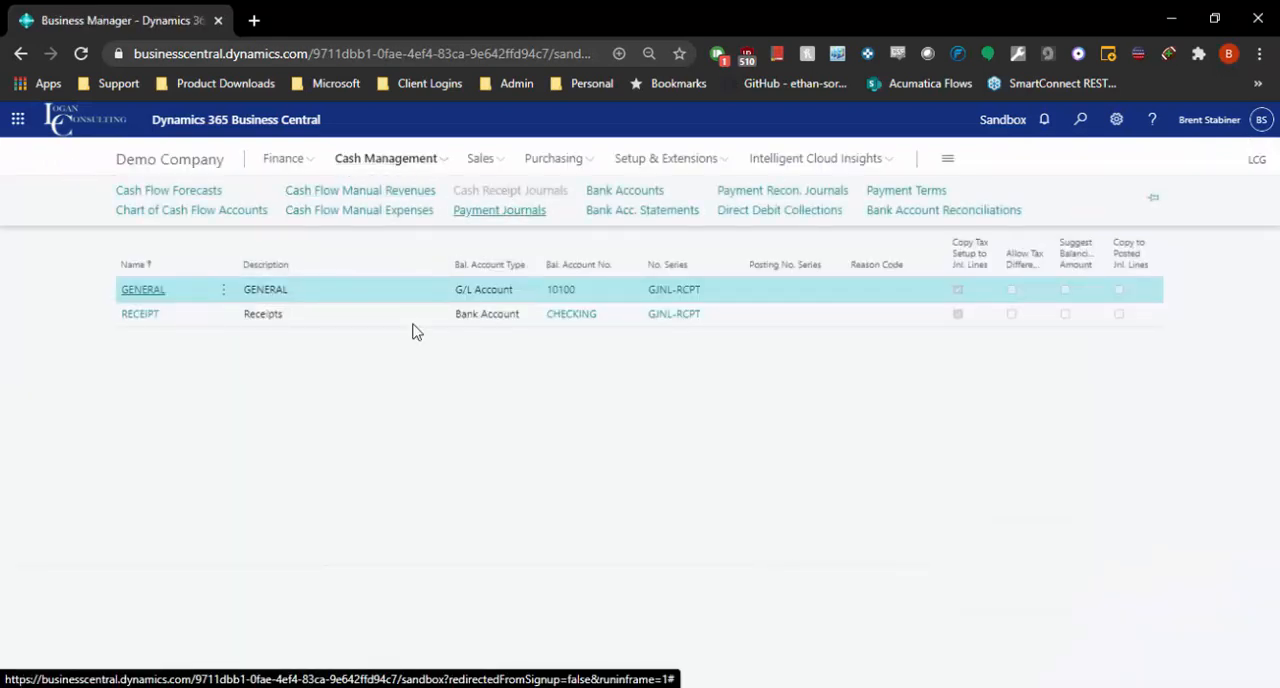
{"action": "left_click", "coordinate": [141, 312]}
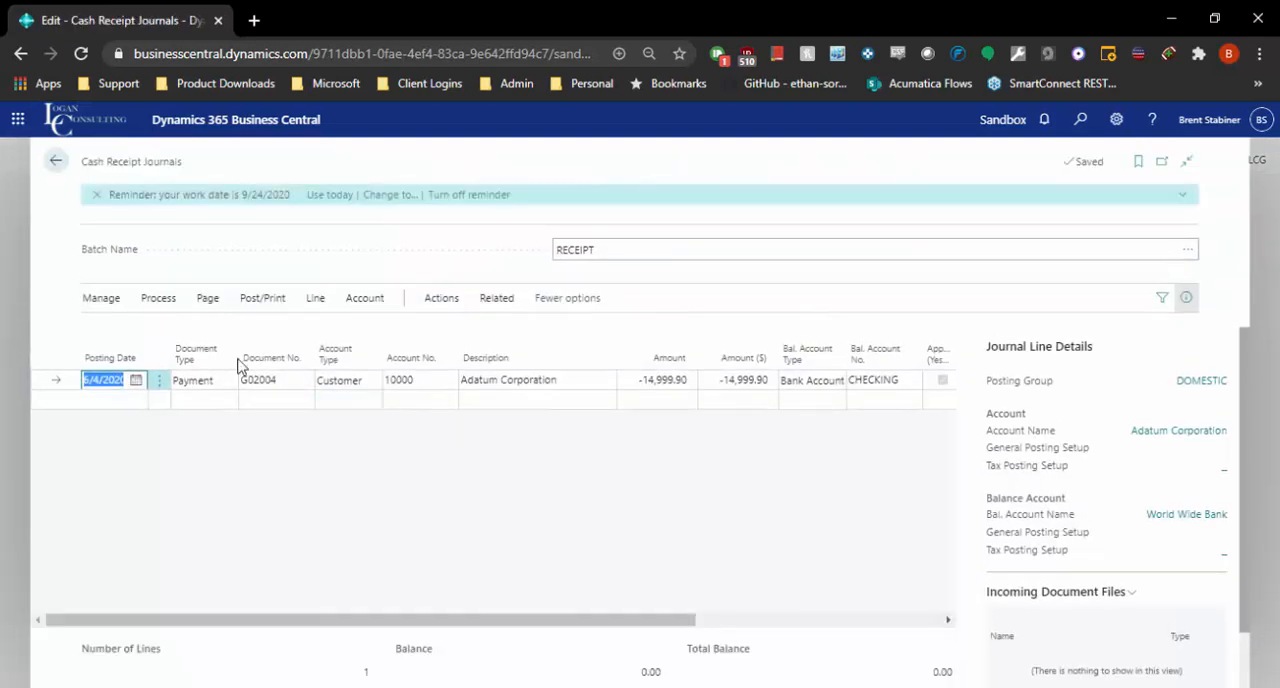
{"action": "left_click", "coordinate": [158, 388]}
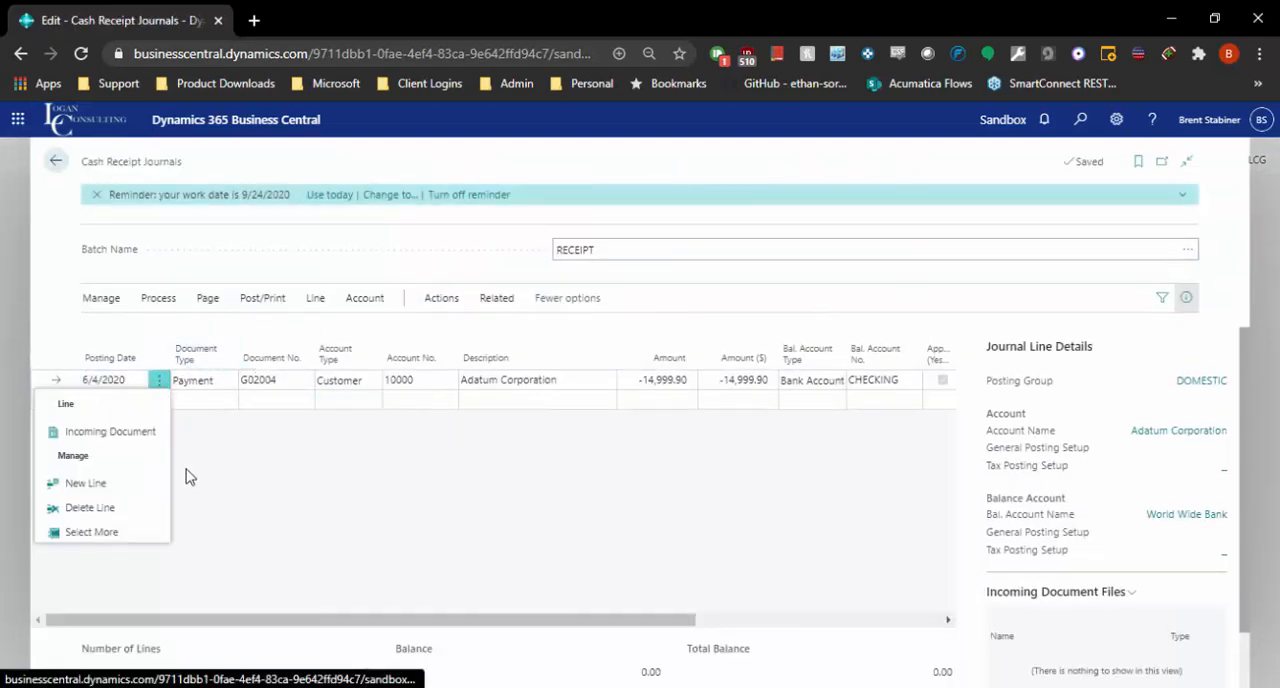
{"action": "left_click", "coordinate": [125, 509]}
{"action": "left_click", "coordinate": [709, 448]}
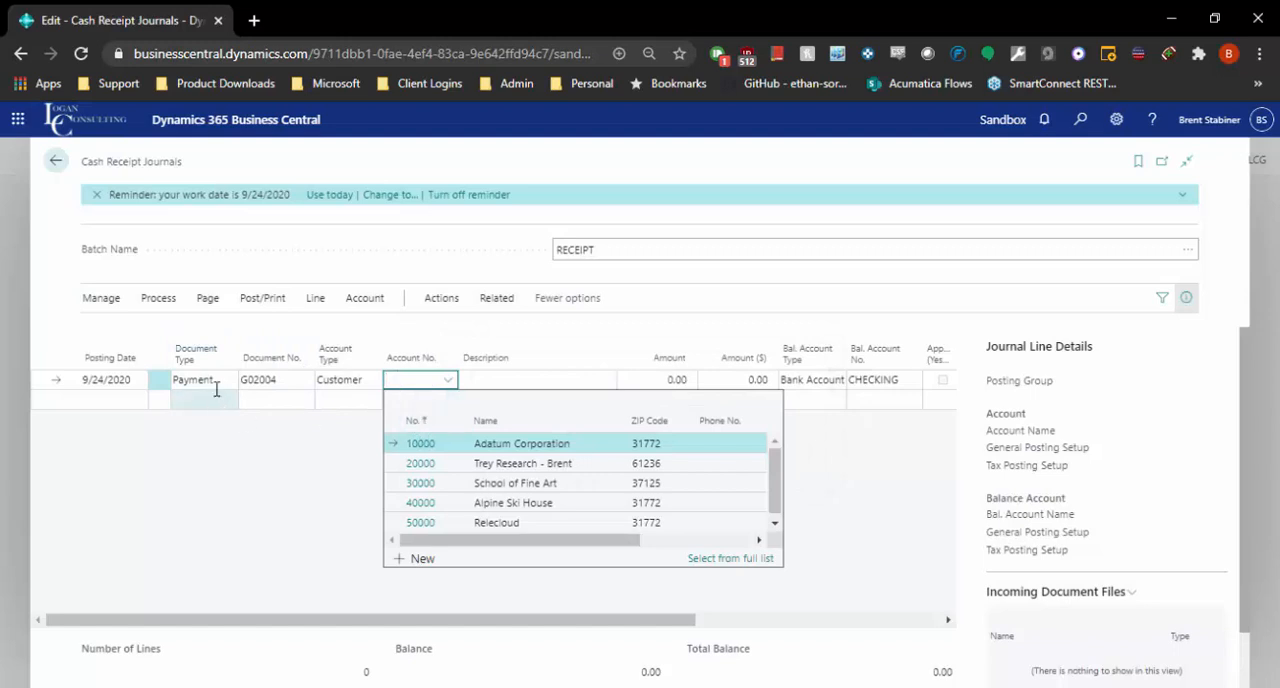
Select Adatum Corporation as the customer on the new payment line and check its CHECKING balancing account.
{"action": "left_click", "coordinate": [212, 385]}
{"action": "left_click", "coordinate": [437, 385]}
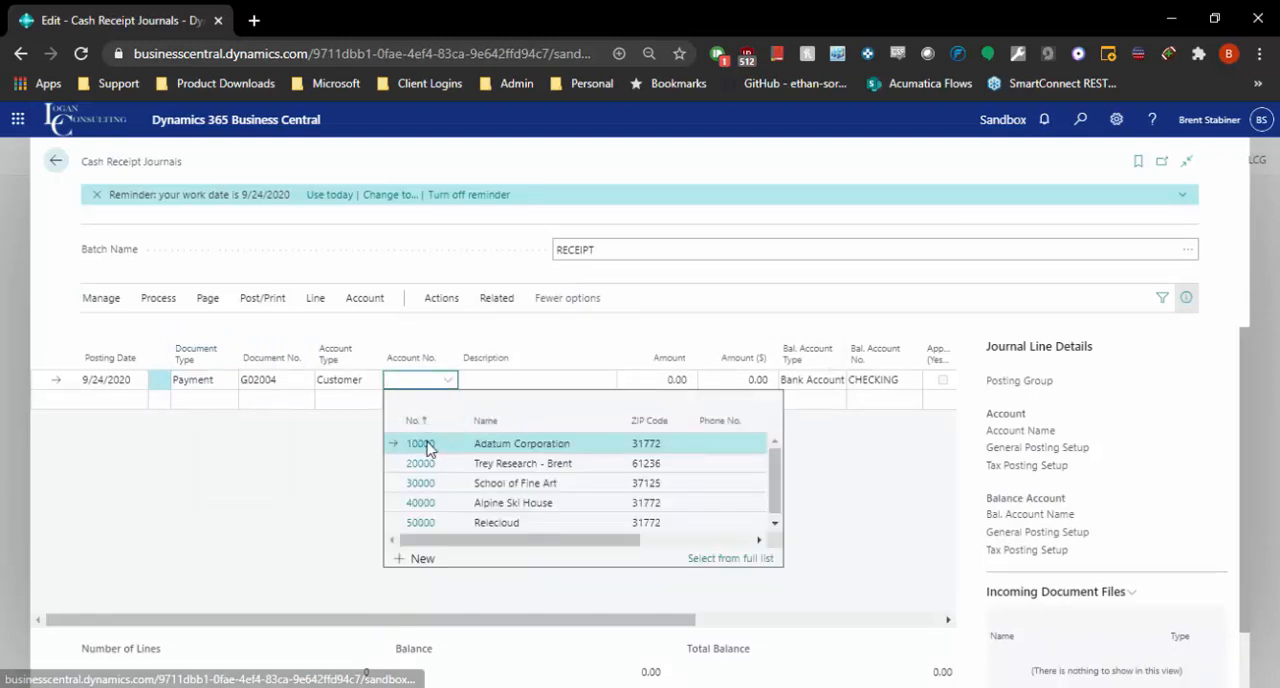
{"action": "left_click", "coordinate": [425, 445]}
{"action": "left_click_drag", "start_coordinate": [605, 612], "coordinate": [828, 615]}
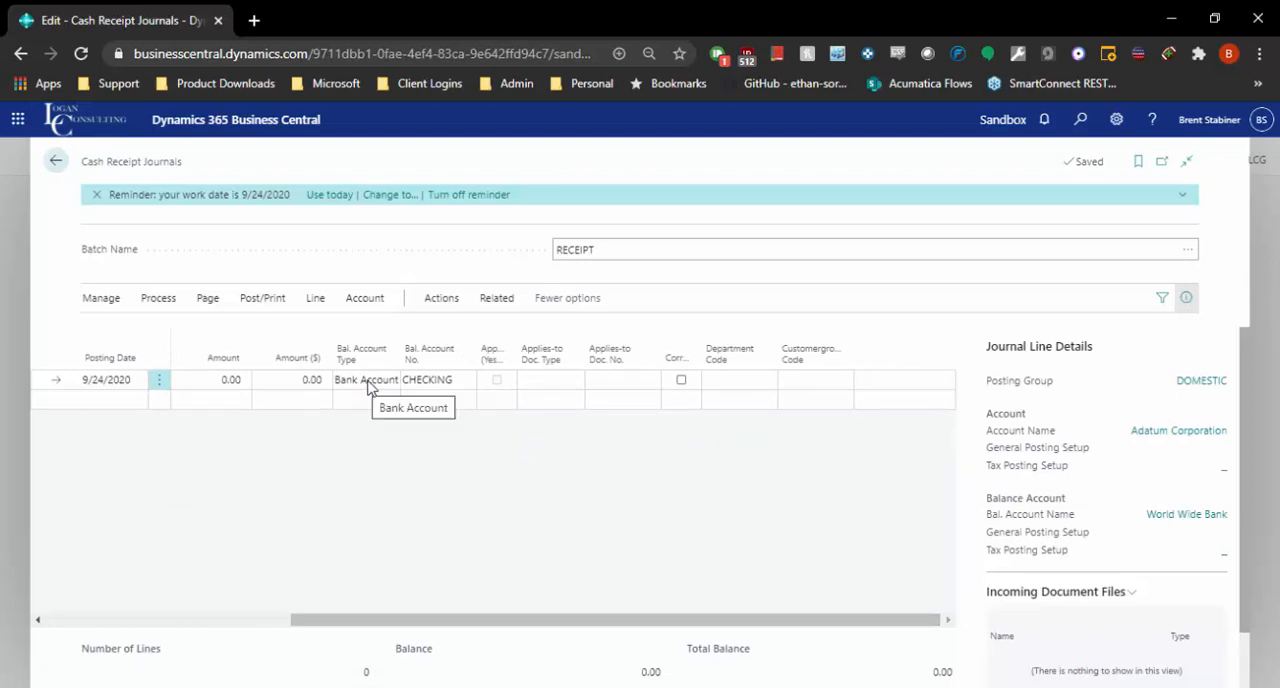
{"action": "left_click", "coordinate": [442, 385]}
Set the payment's Applies-to Doc. Type to Invoice, apply it to Adatum's invoice dated 9/24/2020, and check the resulting amounts.
{"action": "left_click", "coordinate": [540, 381]}
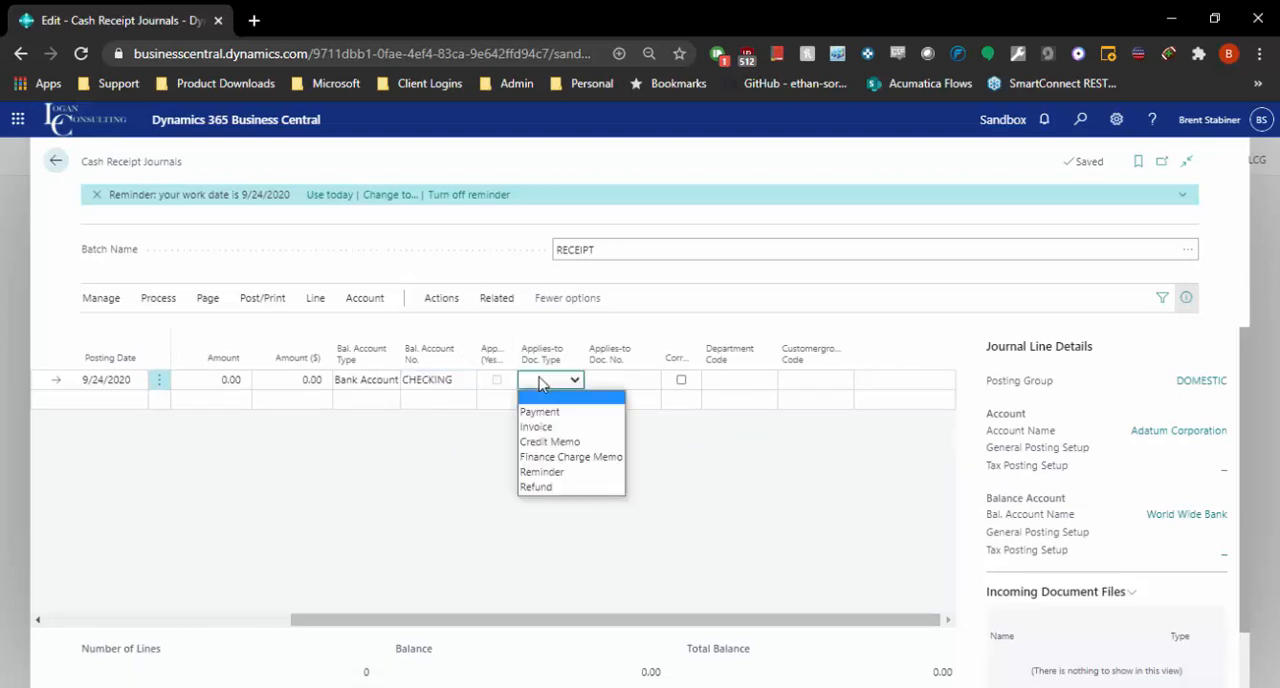
{"action": "left_click", "coordinate": [546, 428]}
{"action": "left_click", "coordinate": [615, 382]}
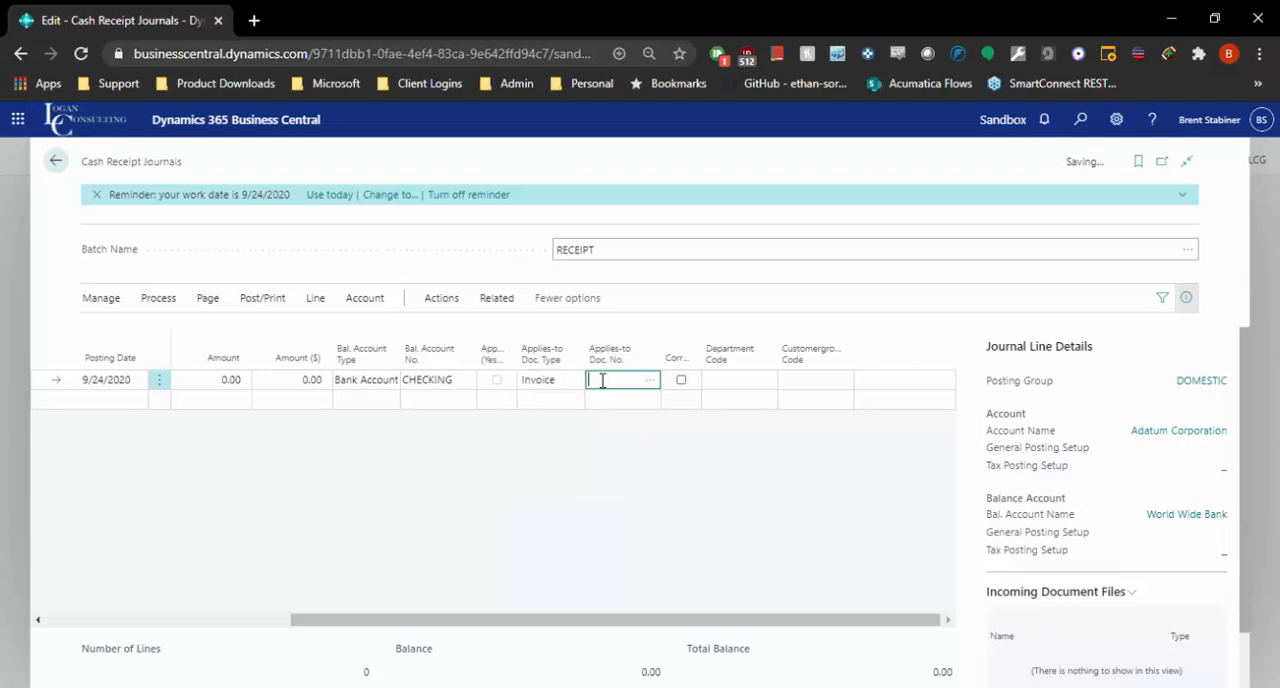
{"action": "left_click", "coordinate": [645, 381]}
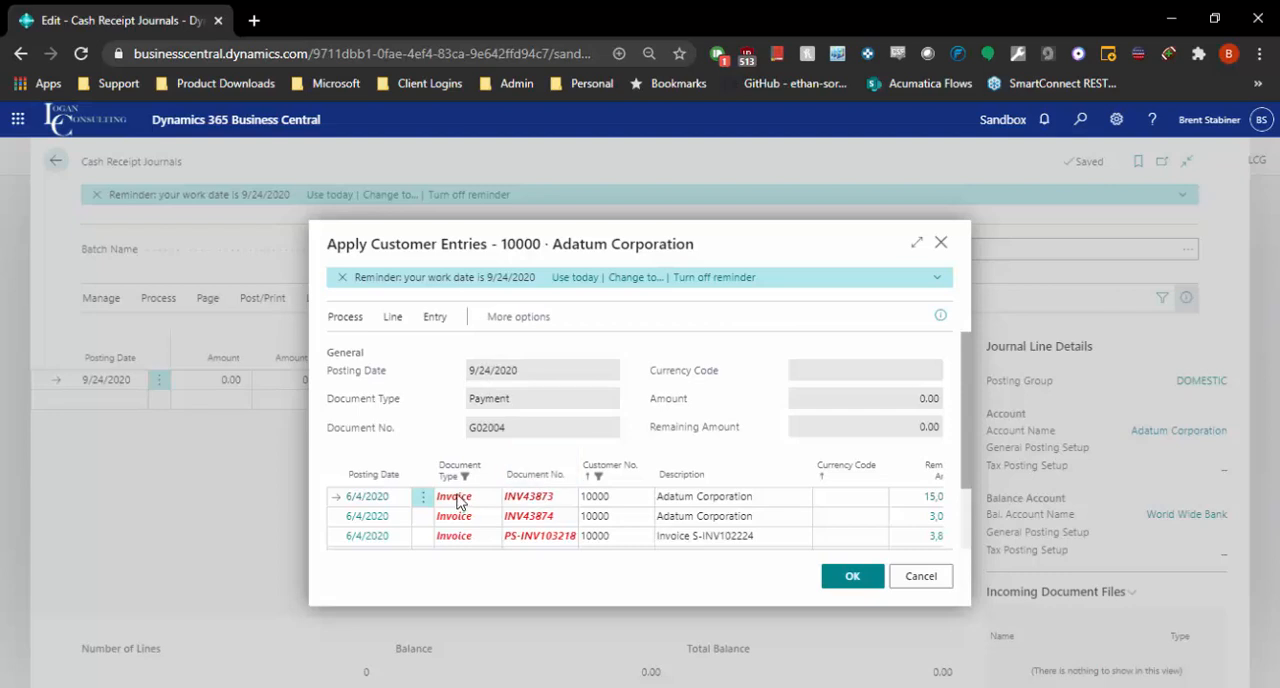
{"action": "scroll", "coordinate": [740, 468], "scroll_direction": "down", "scroll_amount": 2}
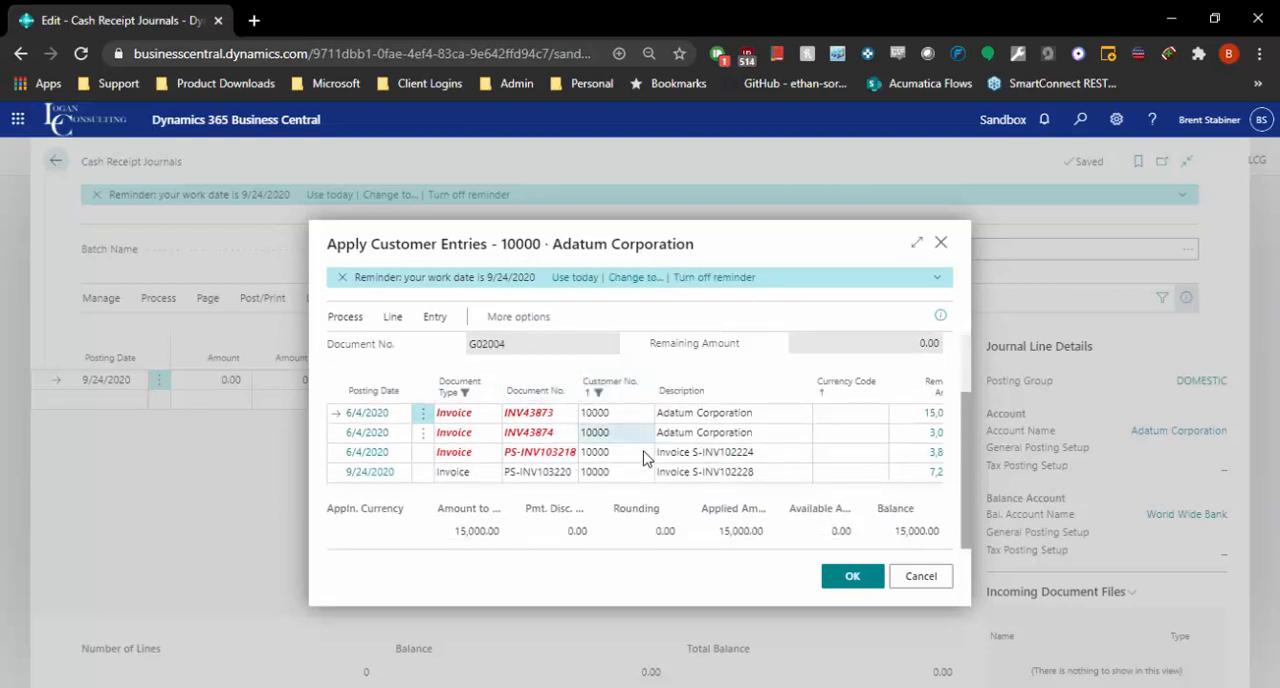
{"action": "left_click", "coordinate": [524, 474]}
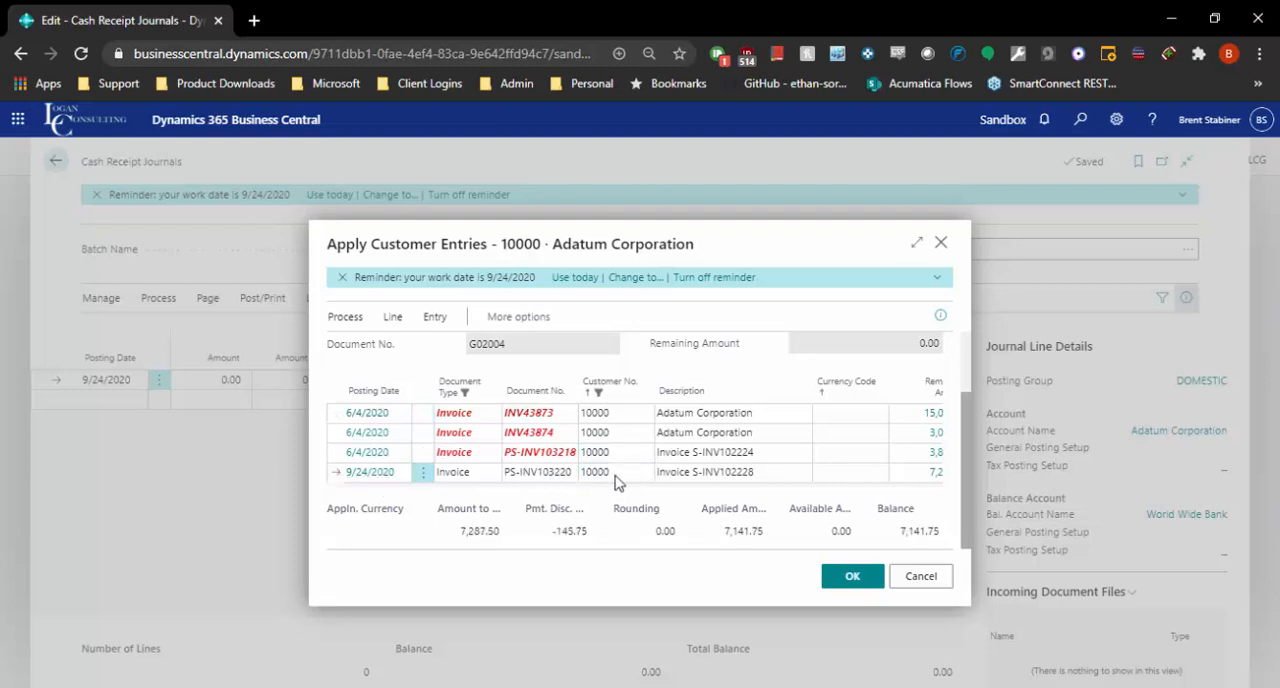
{"action": "left_click", "coordinate": [847, 578]}
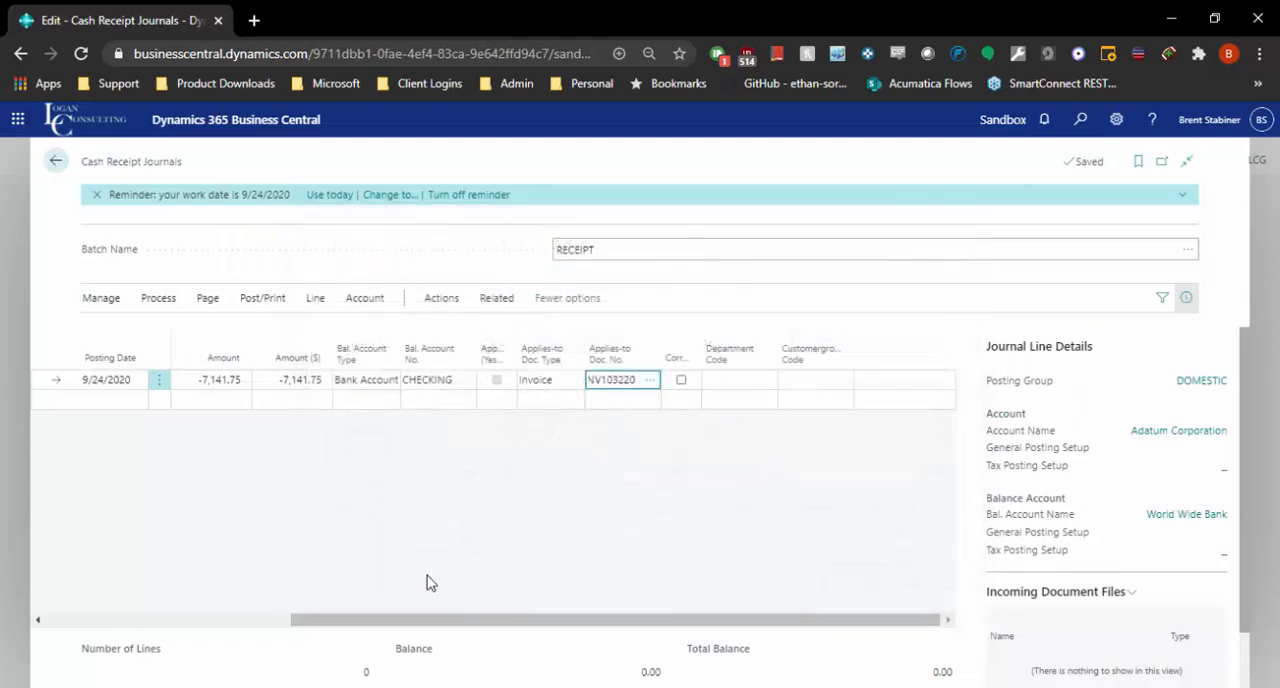
{"action": "left_click", "coordinate": [303, 381]}
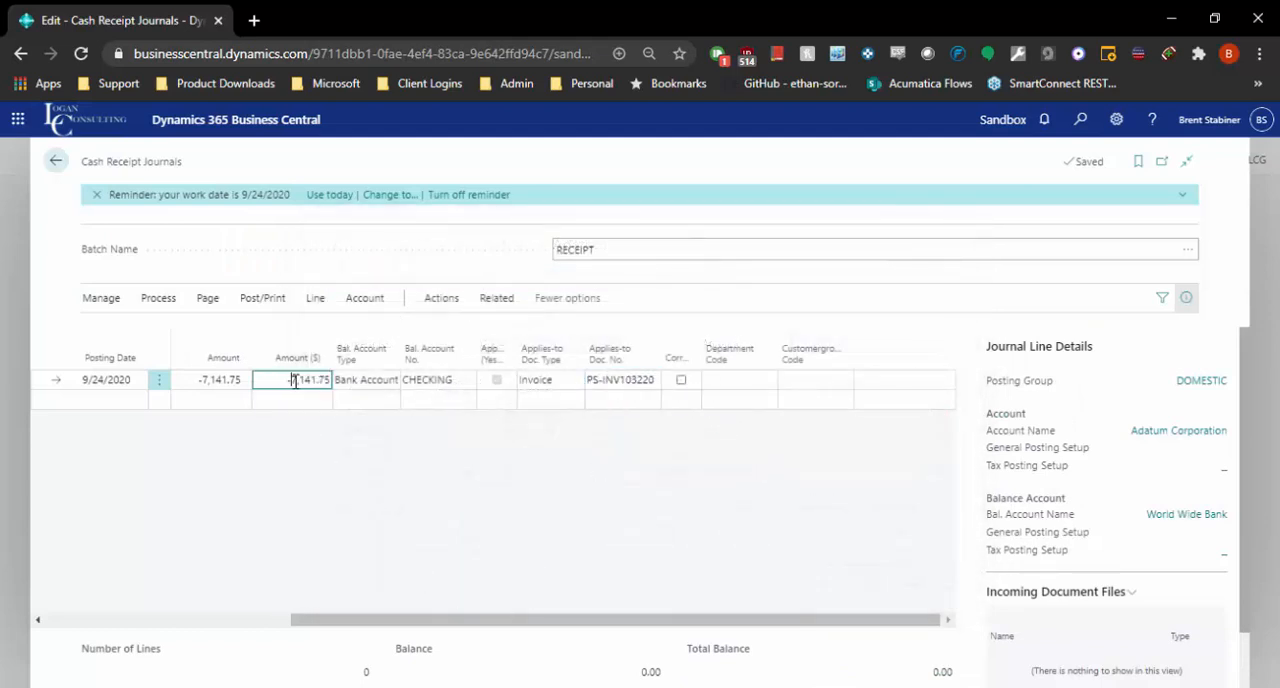
{"action": "left_click_drag", "start_coordinate": [597, 612], "coordinate": [240, 521]}
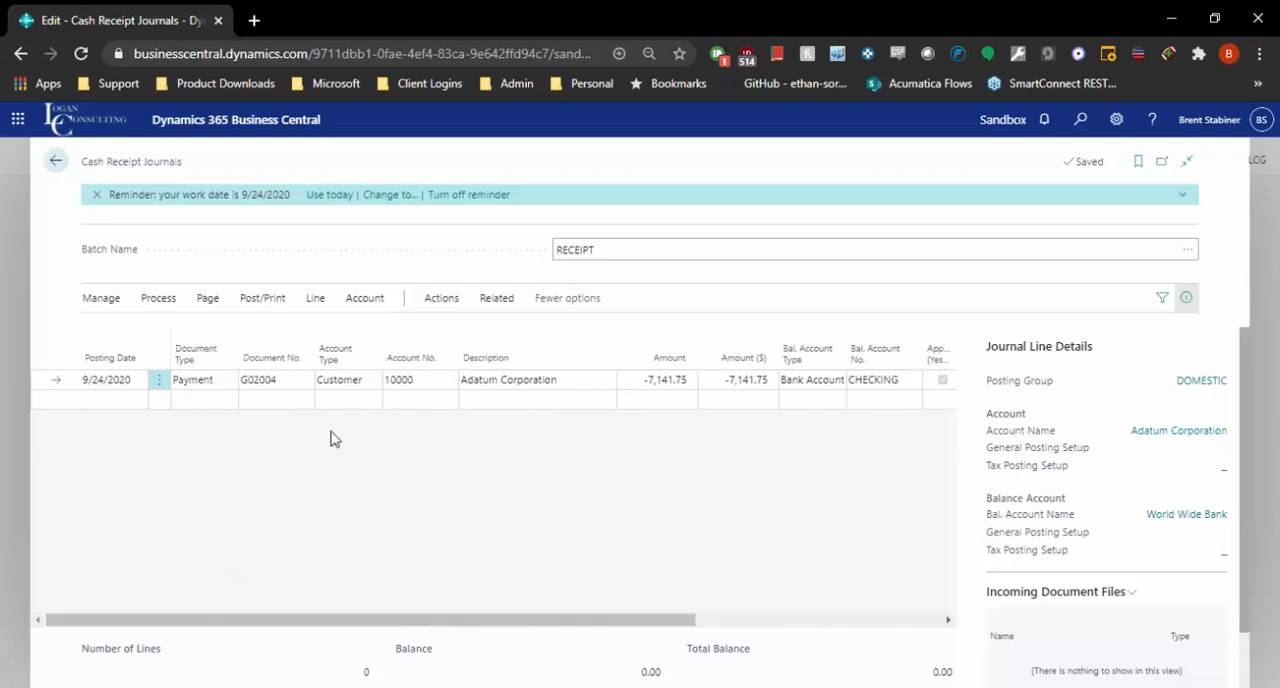
Open the cash receipt journal for editing in Excel and enable editing of the Cash Receipt Journals.xlsx workbook.
{"action": "left_click", "coordinate": [176, 299]}
{"action": "left_click", "coordinate": [299, 272]}
{"action": "left_click", "coordinate": [210, 300]}
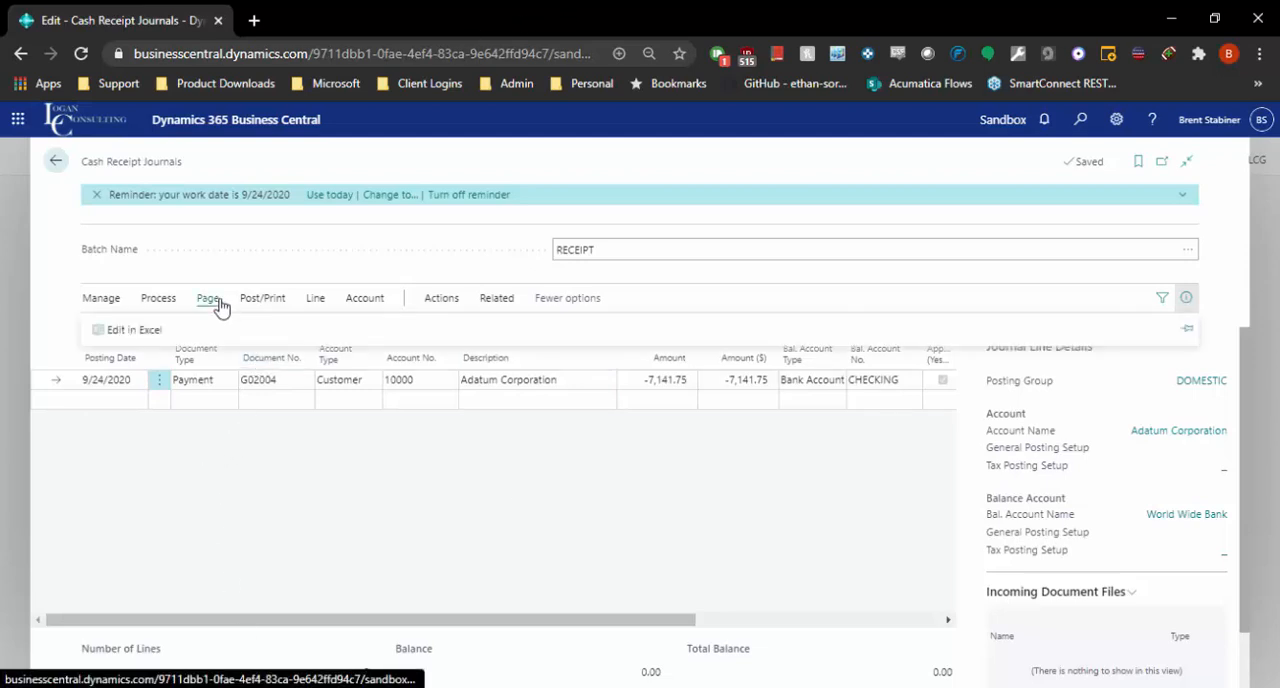
{"action": "left_click", "coordinate": [130, 329]}
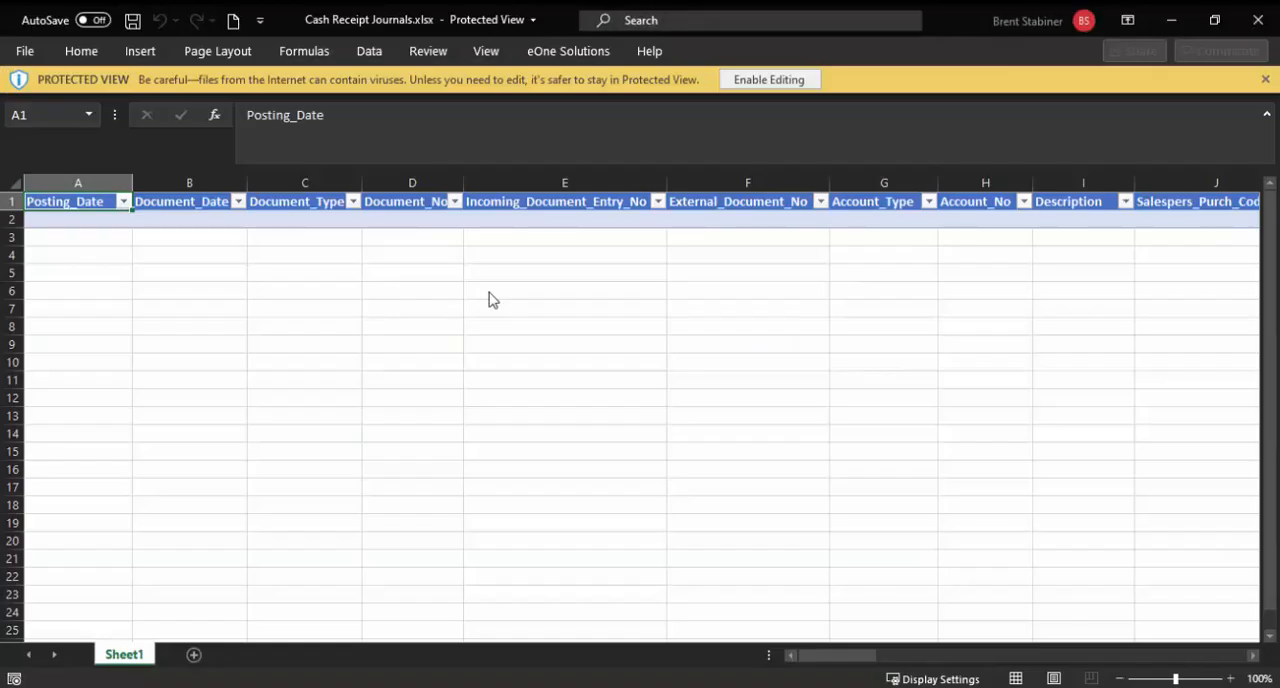
{"action": "left_click", "coordinate": [766, 80]}
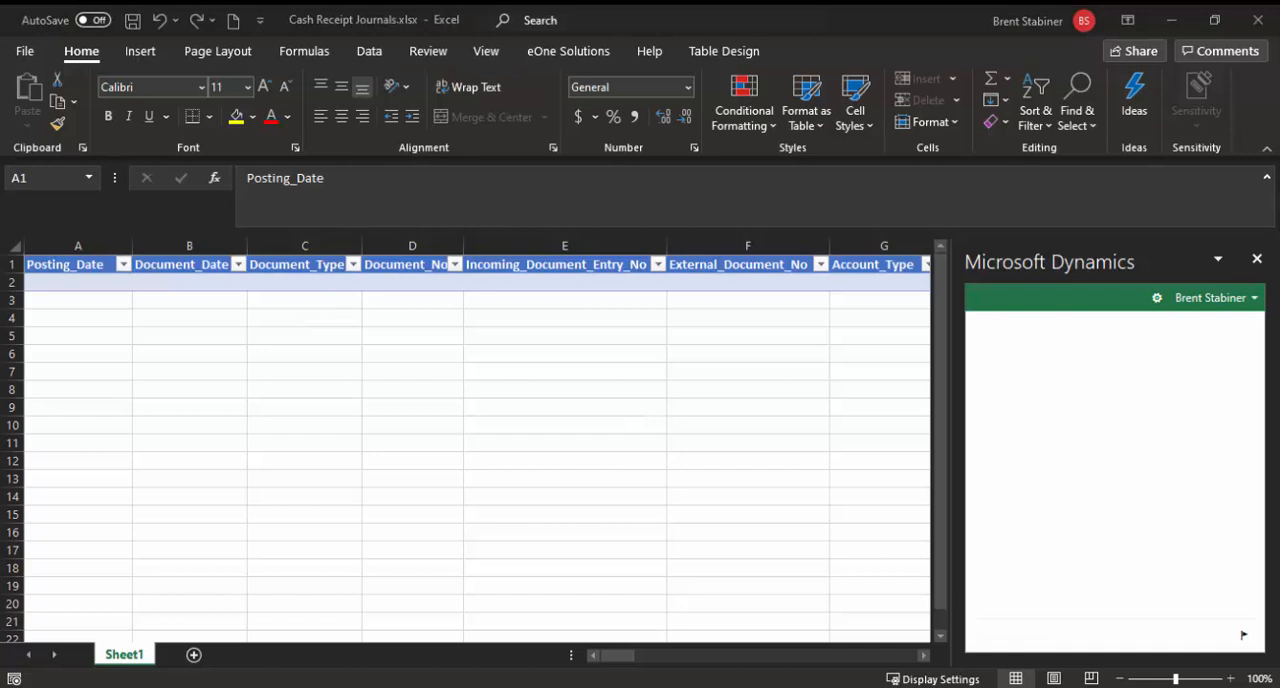
Check the Microsoft Dynamics add-in's account options and close the Cash Receipt Journals.xlsx workbook.
{"action": "left_click", "coordinate": [1250, 298]}
{"action": "right_click", "coordinate": [1259, 306]}
{"action": "left_click", "coordinate": [1060, 394]}
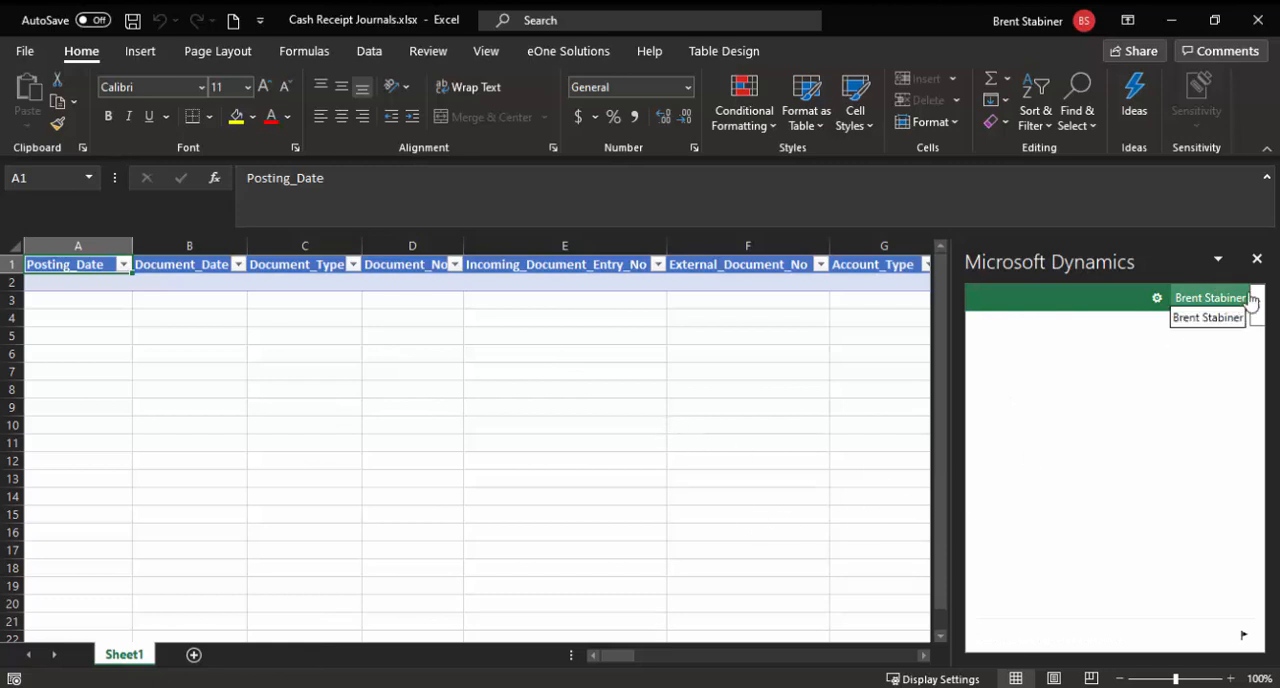
{"action": "left_click", "coordinate": [1258, 20]}
{"action": "left_click", "coordinate": [645, 381]}
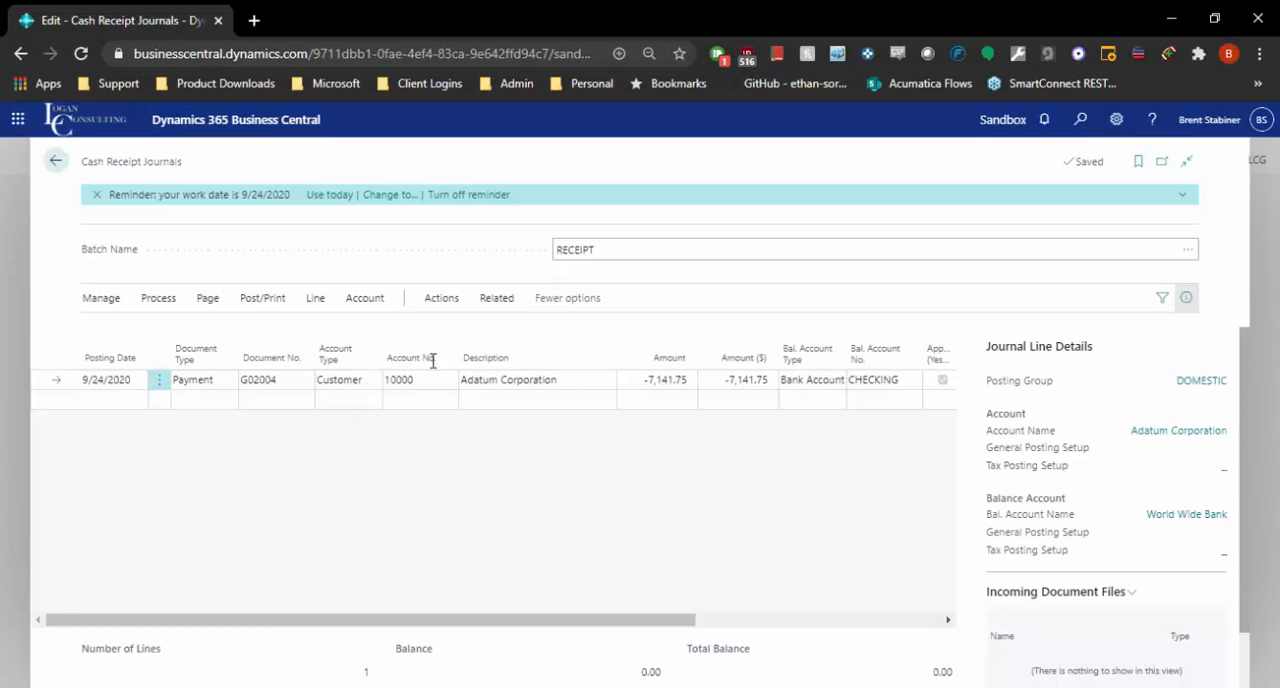
Post Adatum Corporation's payment line in the RECEIPT batch and return to the list of cash receipt journal batches.
{"action": "left_click_drag", "start_coordinate": [571, 620], "coordinate": [520, 618]}
{"action": "left_click", "coordinate": [245, 300]}
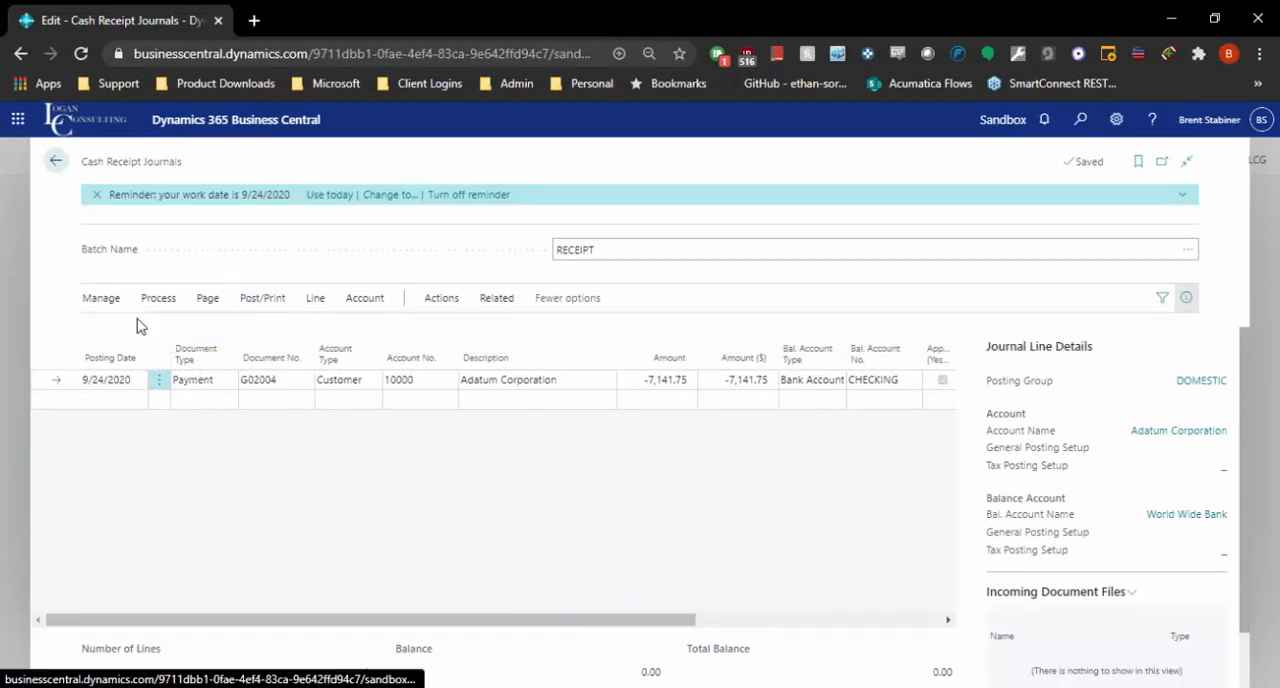
{"action": "left_click", "coordinate": [122, 331]}
{"action": "left_click", "coordinate": [706, 450]}
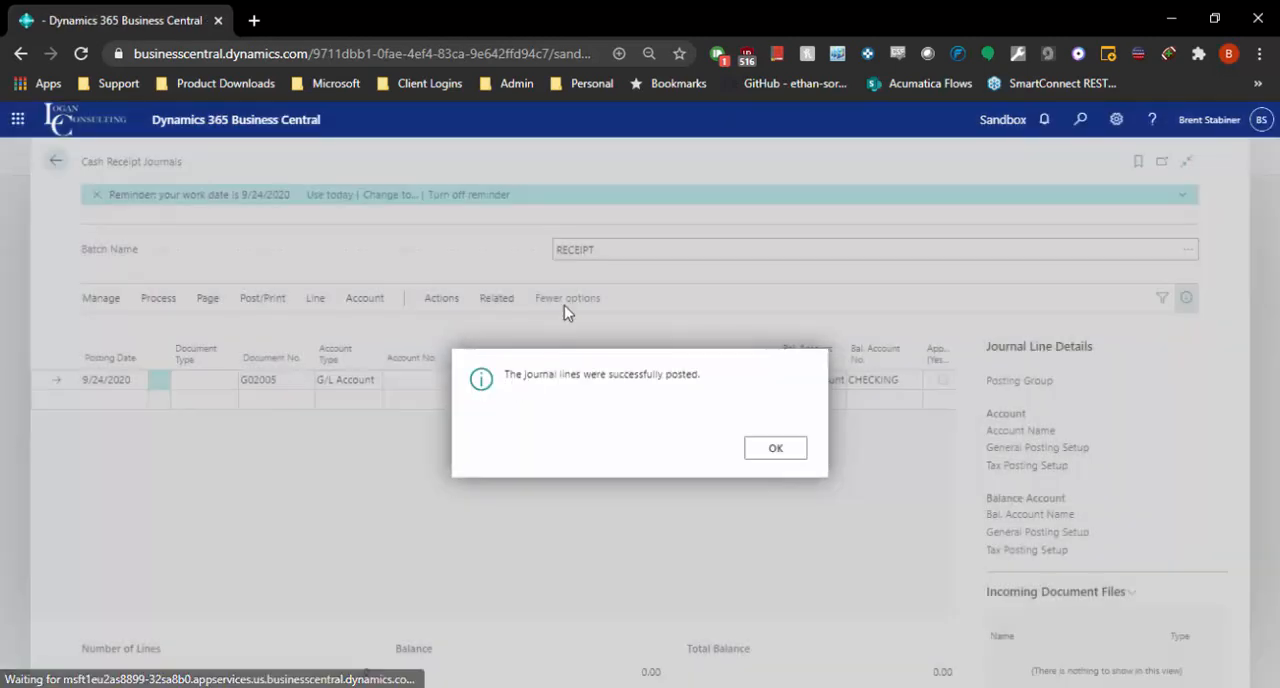
{"action": "left_click", "coordinate": [786, 451]}
{"action": "left_click", "coordinate": [57, 162]}
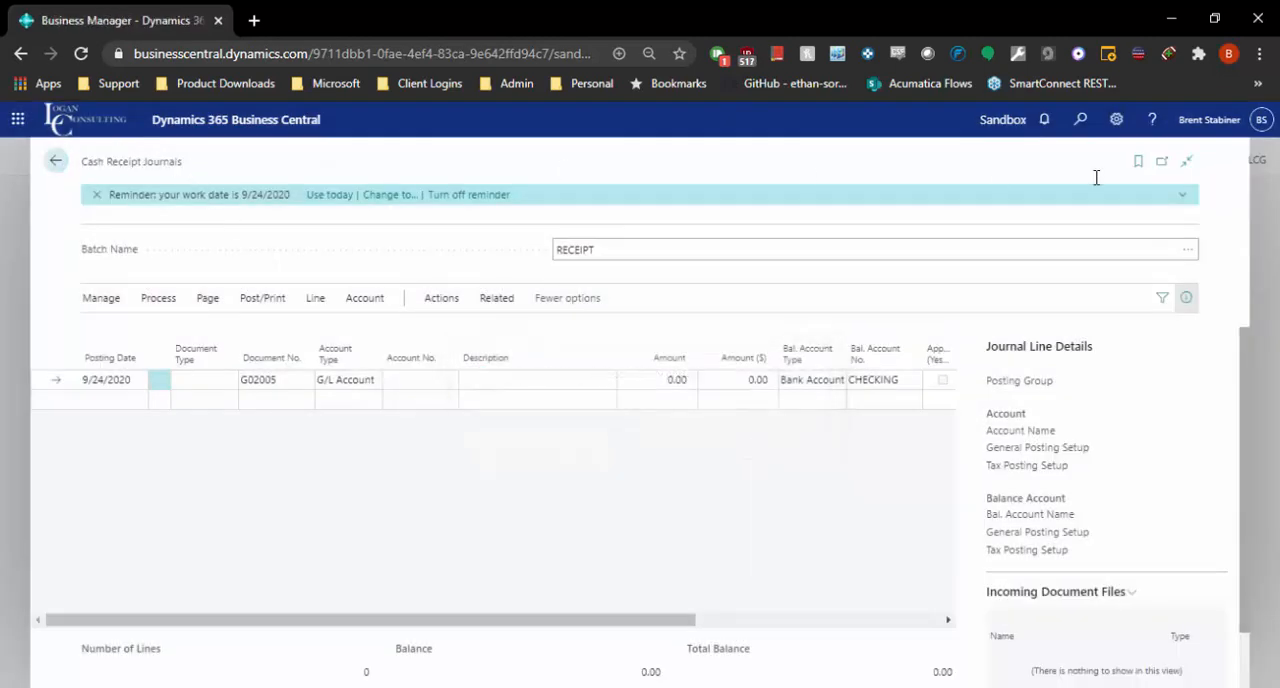
Search for "cust led", open Customer Ledger Entries, and check the remaining amounts and open status of Adatum's payment and invoice.
{"action": "left_click", "coordinate": [1086, 126]}
{"action": "type", "text": "cust led"}
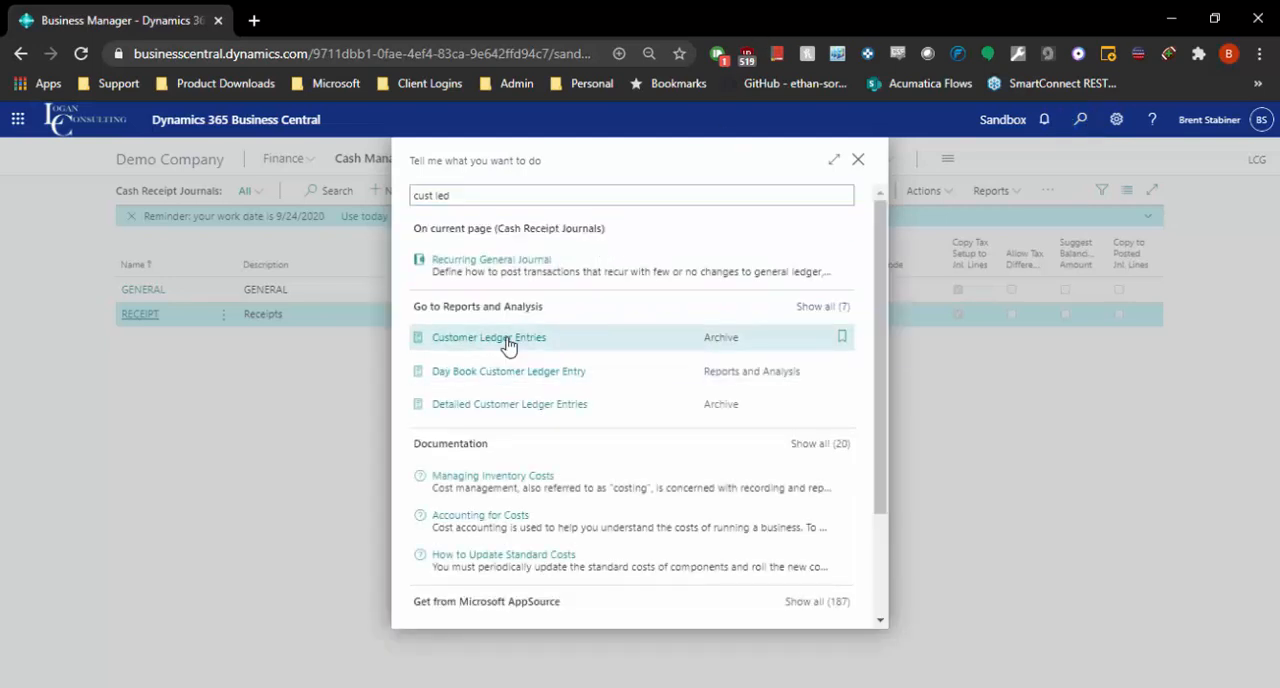
{"action": "left_click", "coordinate": [505, 347]}
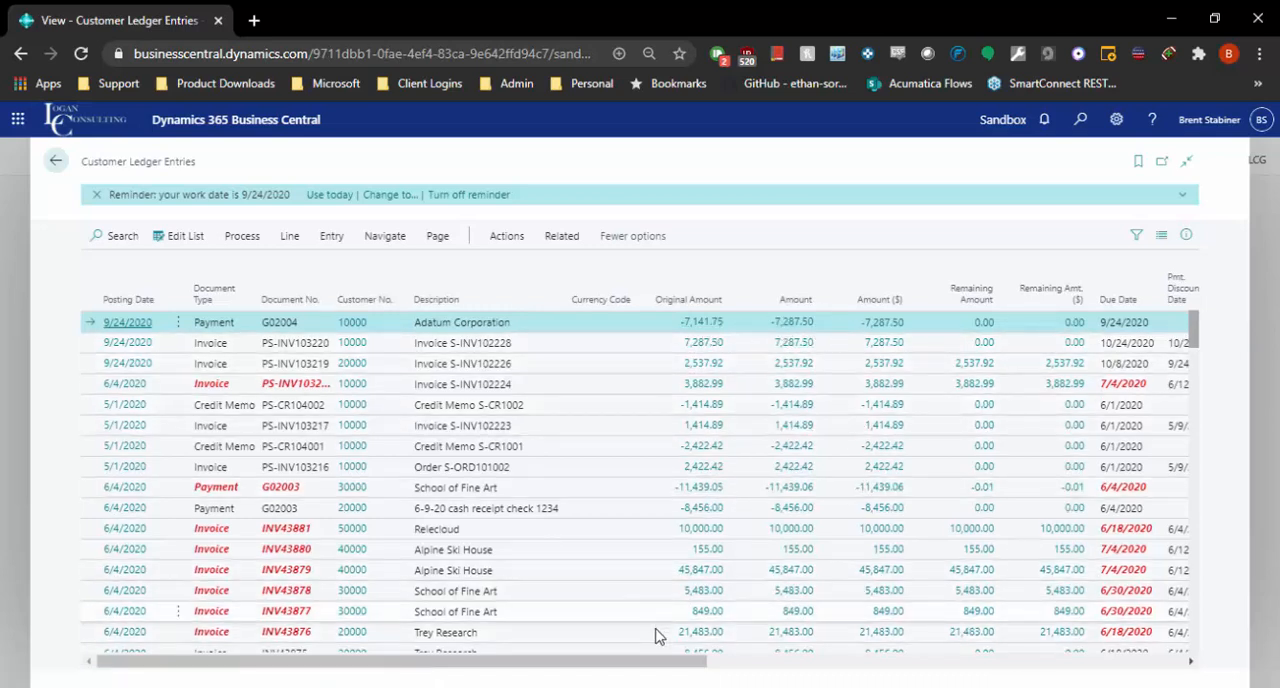
{"action": "left_click_drag", "start_coordinate": [694, 671], "coordinate": [1038, 678]}
{"action": "left_click", "coordinate": [1001, 347]}
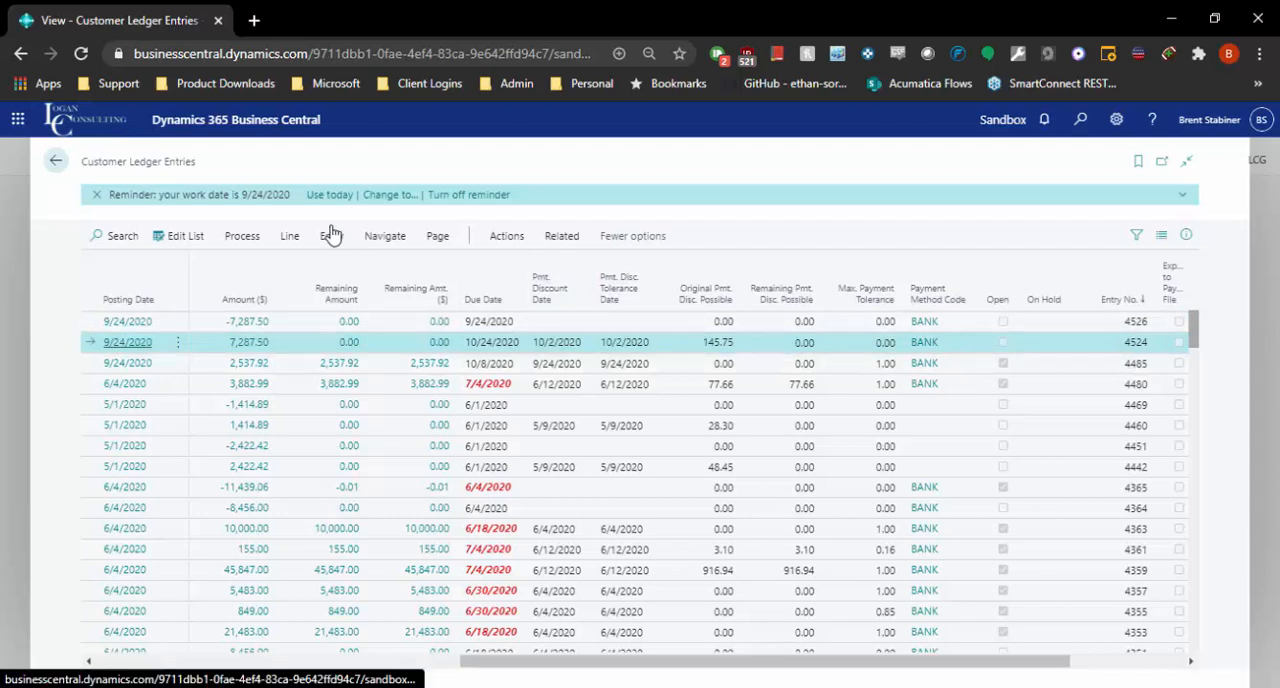
{"action": "left_click", "coordinate": [52, 164]}
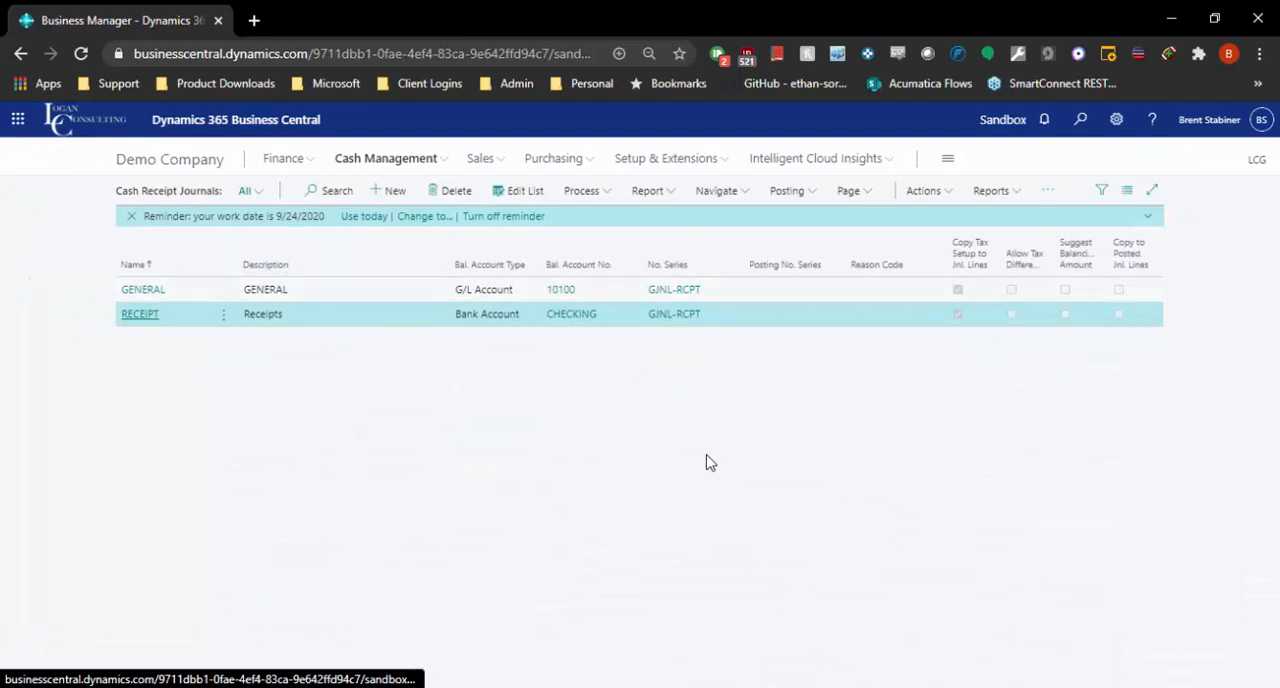
Go to the customer list and open the Customer - Summary Aging finance report.
{"action": "left_click", "coordinate": [480, 158]}
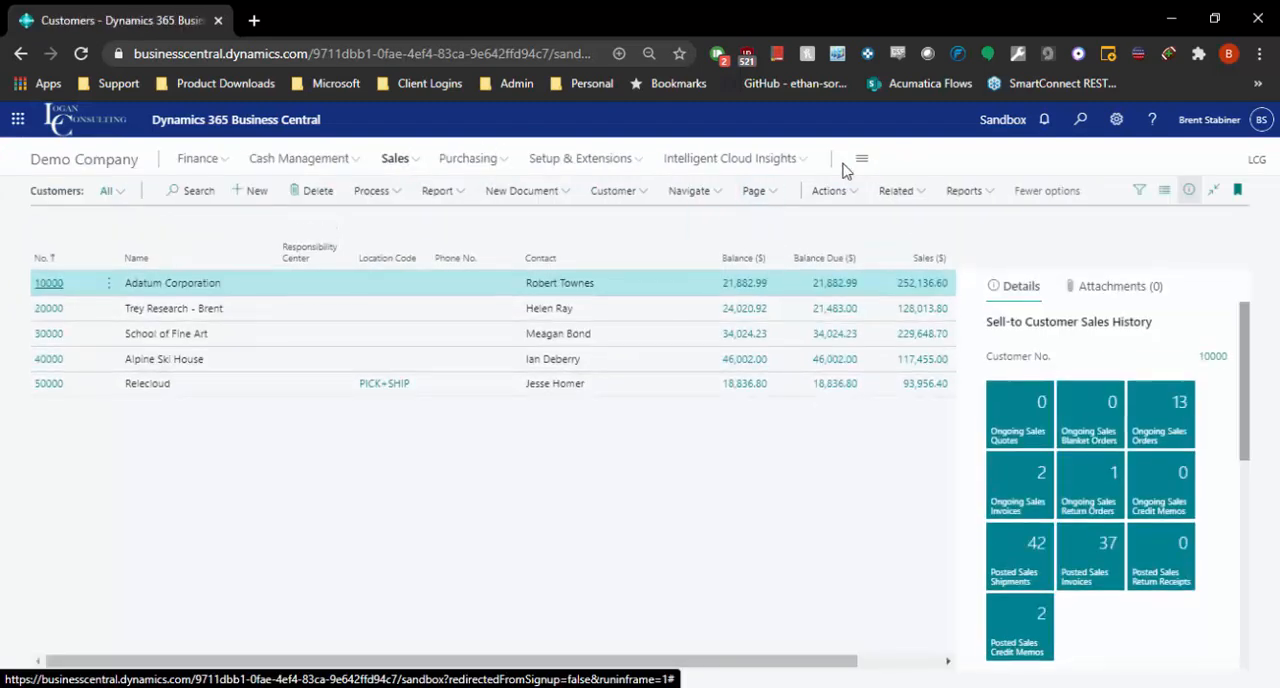
{"action": "left_click", "coordinate": [962, 192]}
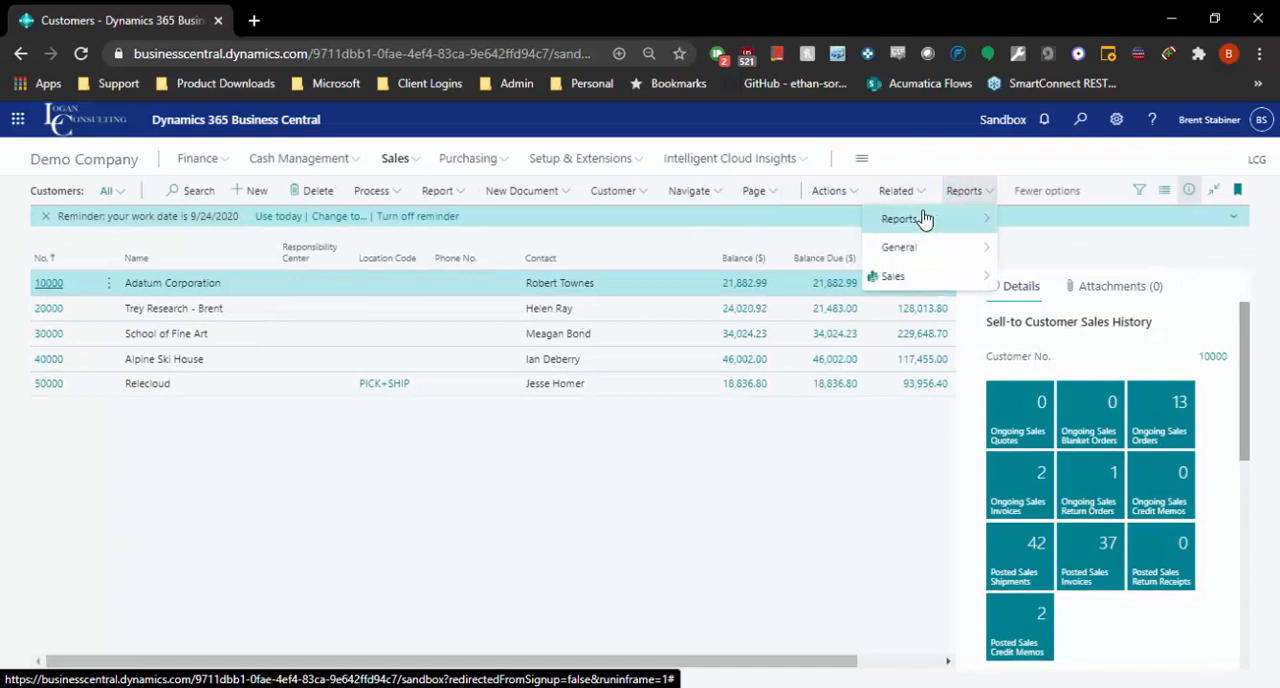
{"action": "mouse_move", "coordinate": [923, 216]}
{"action": "mouse_move", "coordinate": [1037, 232]}
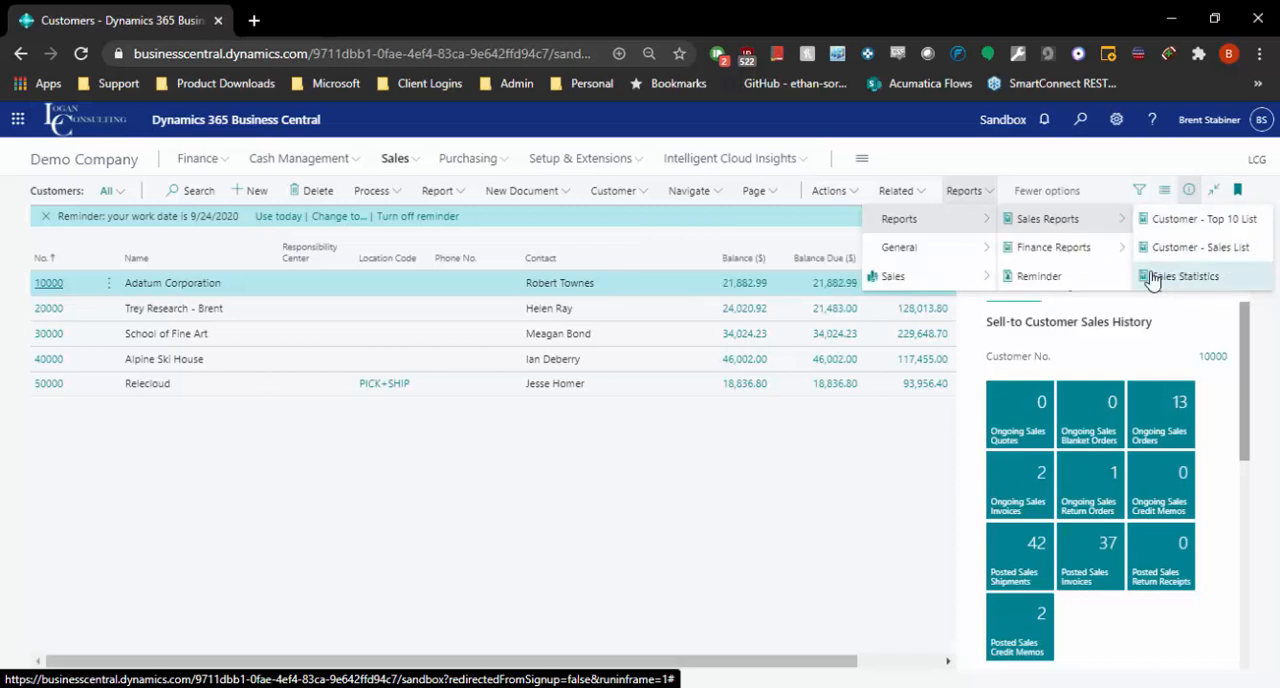
{"action": "mouse_move", "coordinate": [1095, 254]}
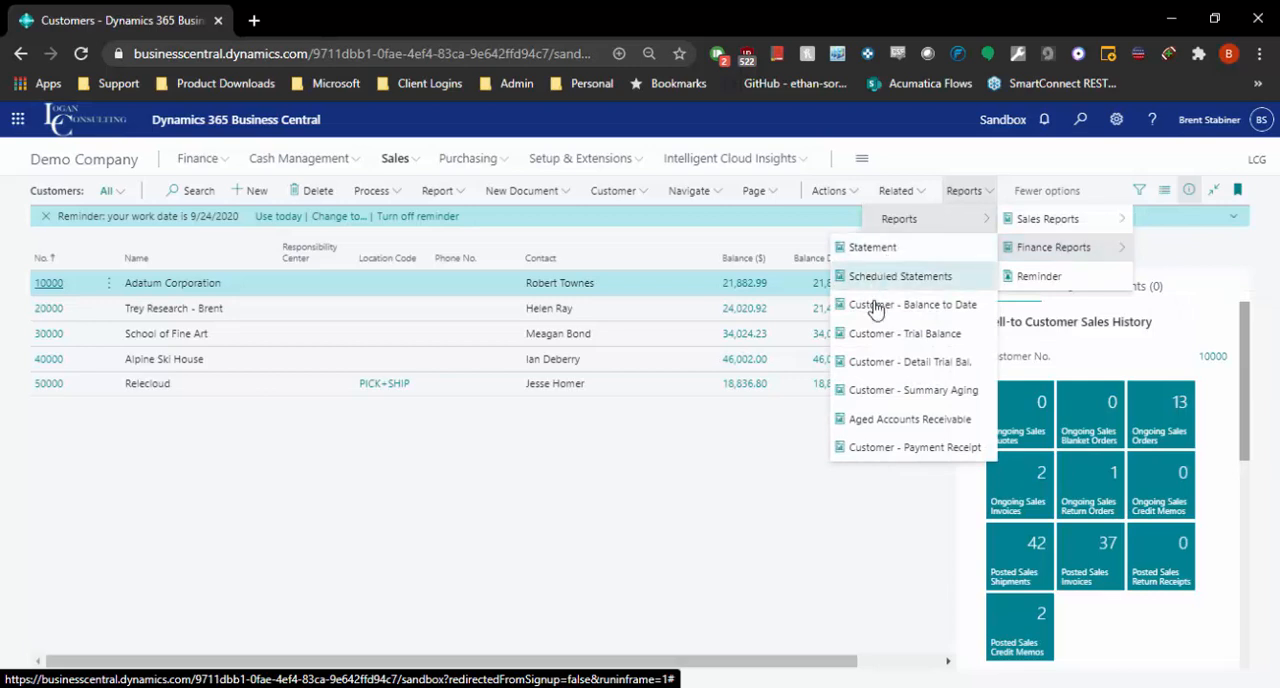
{"action": "left_click", "coordinate": [943, 391]}
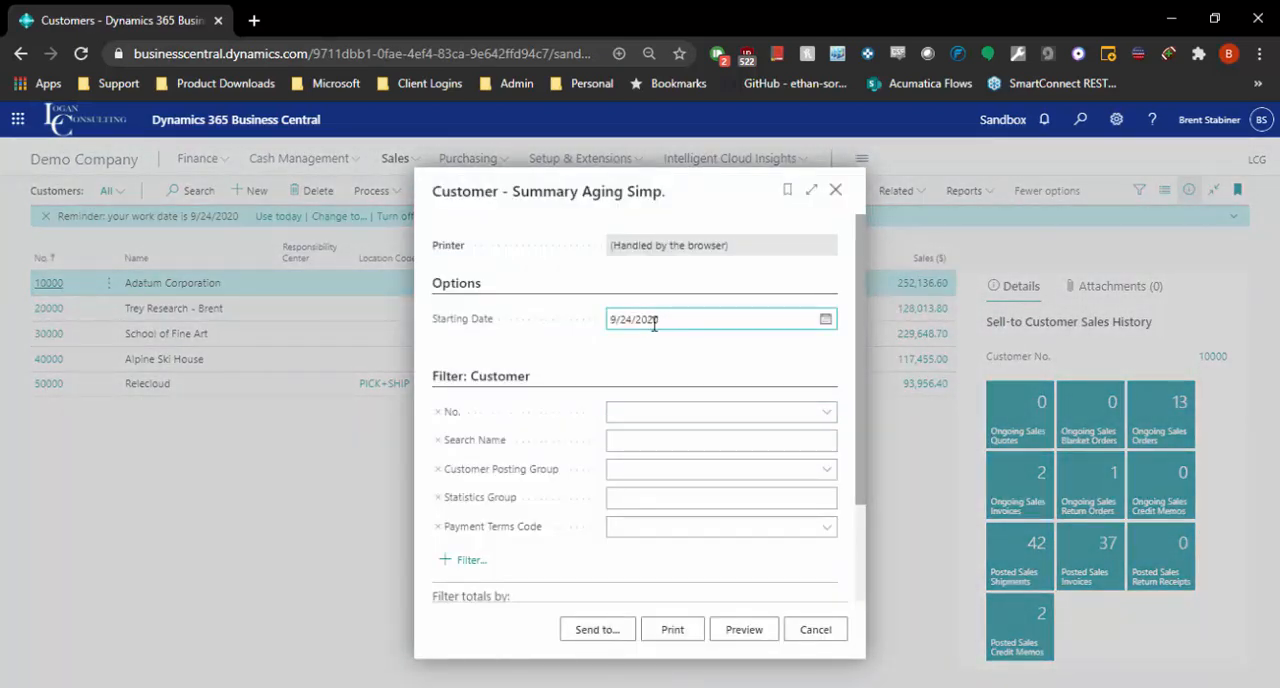
Output the summary aging report for all customers as a PDF document, review the aging columns, and close the PDF.
{"action": "left_click", "coordinate": [667, 499]}
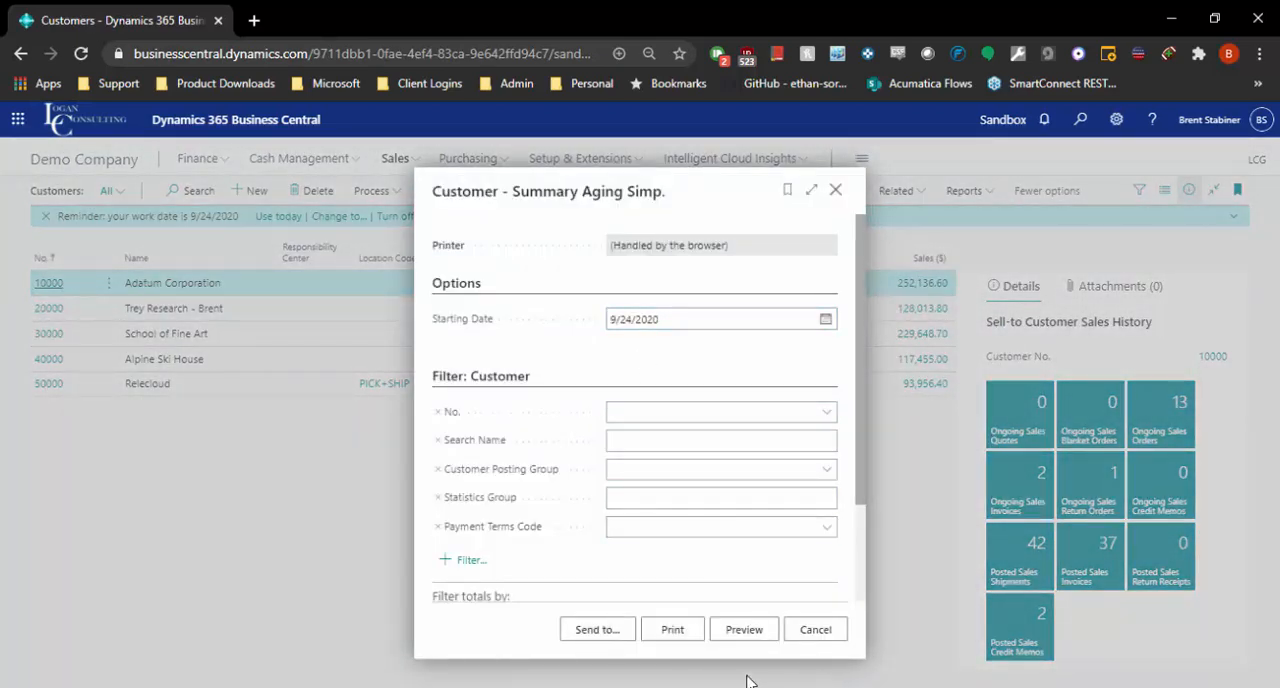
{"action": "scroll", "coordinate": [727, 581], "scroll_direction": "down", "scroll_amount": 2}
{"action": "left_click", "coordinate": [597, 629]}
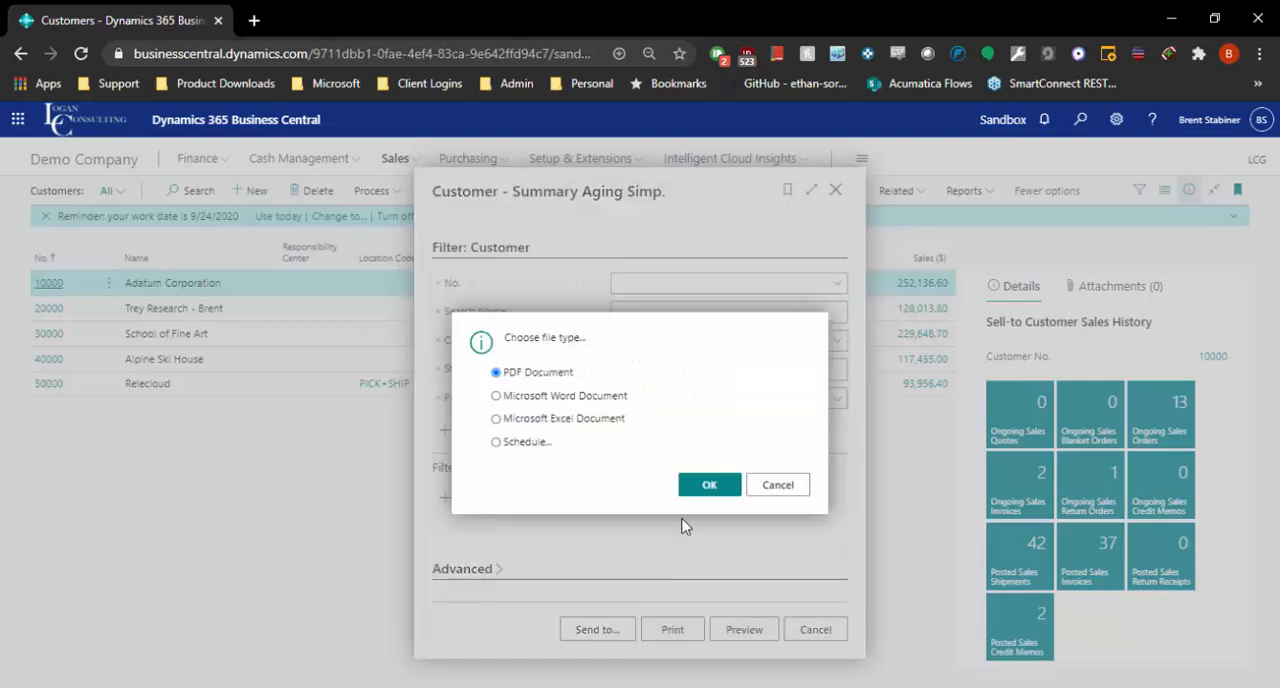
{"action": "left_click", "coordinate": [700, 484]}
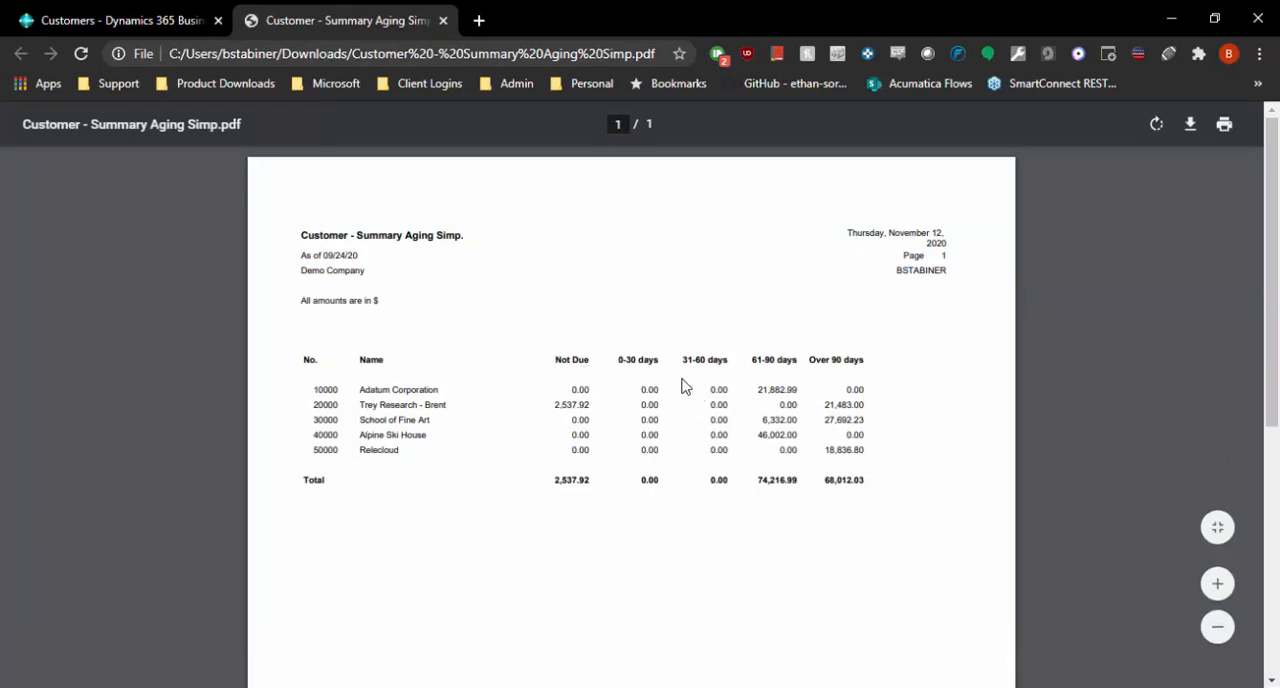
{"action": "left_click", "coordinate": [444, 21]}
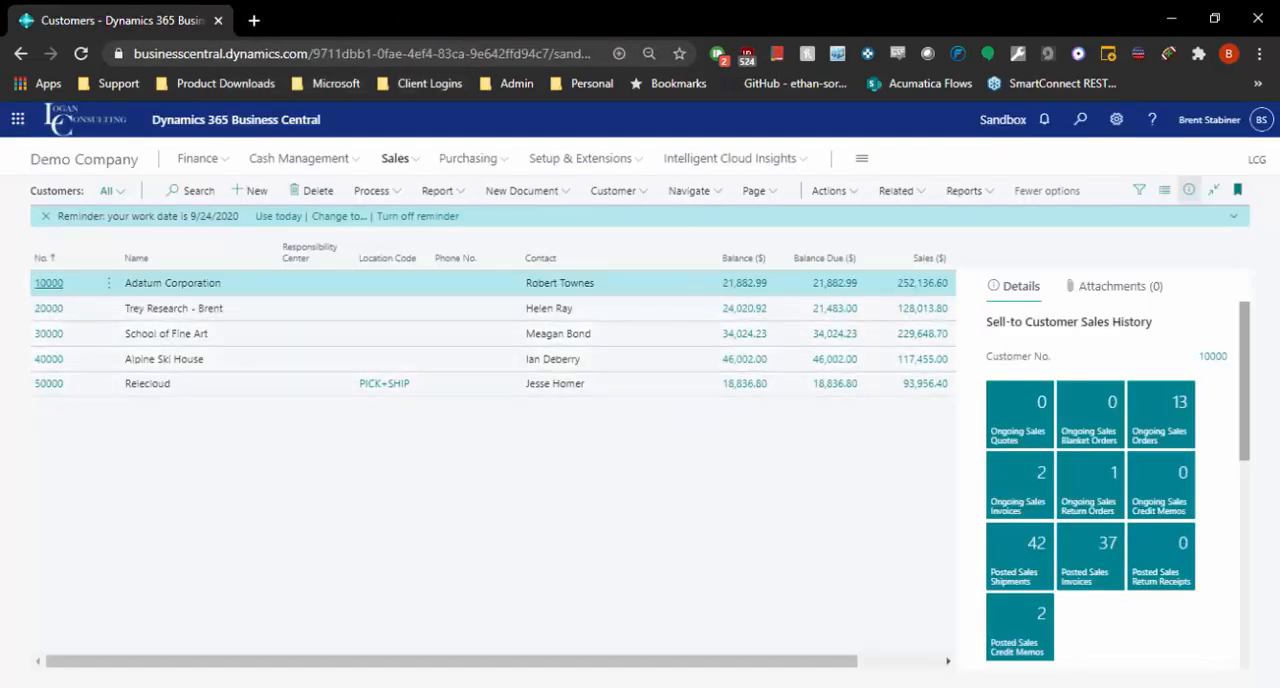